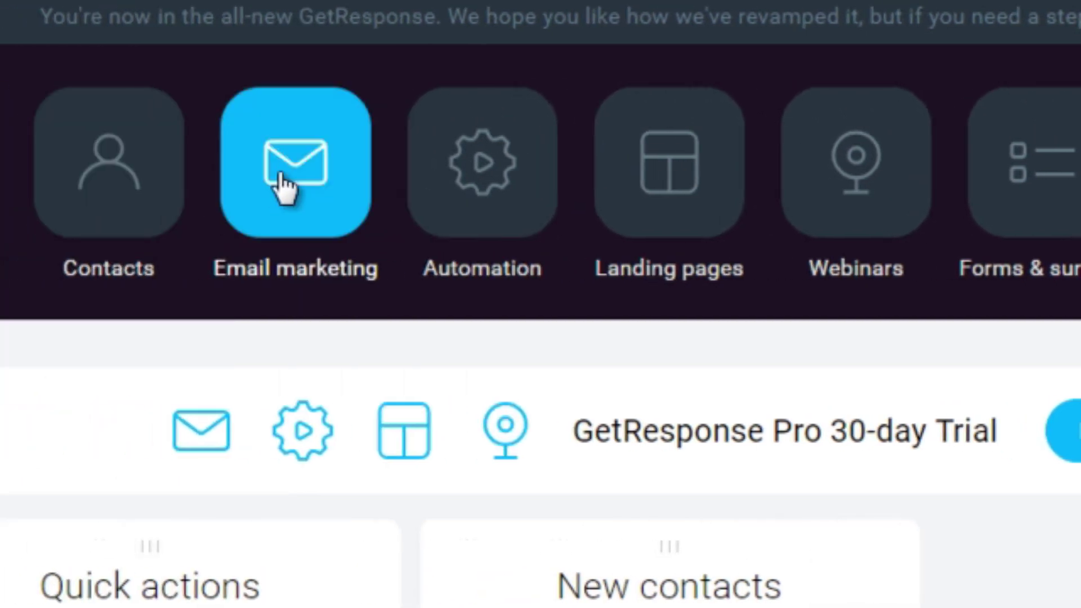
Open the Email marketing and Landing pages sections in separate new browser tabs
right_click(298, 170)
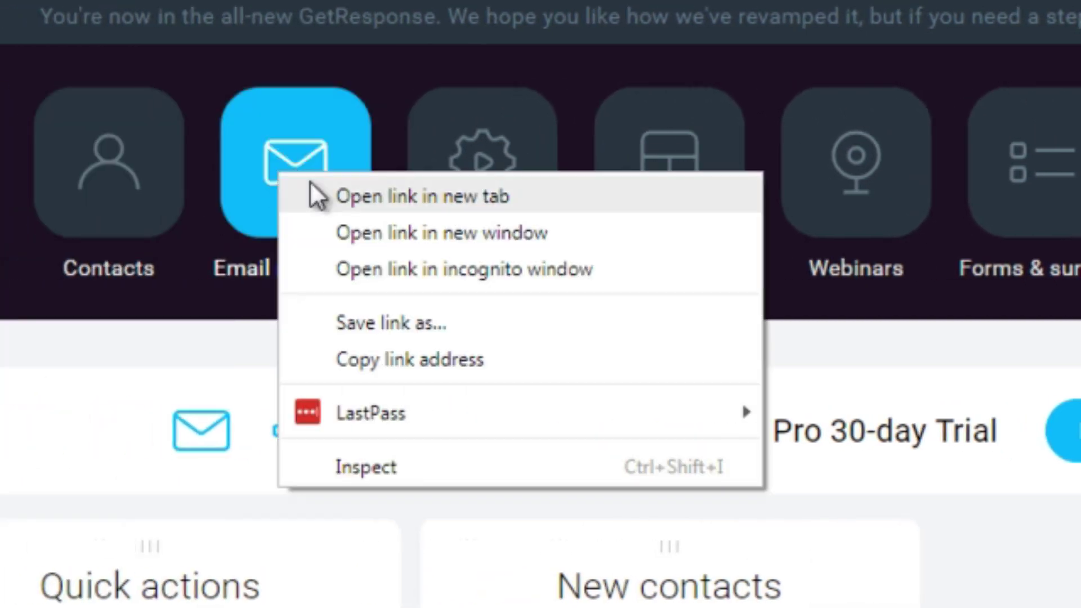
click(311, 188)
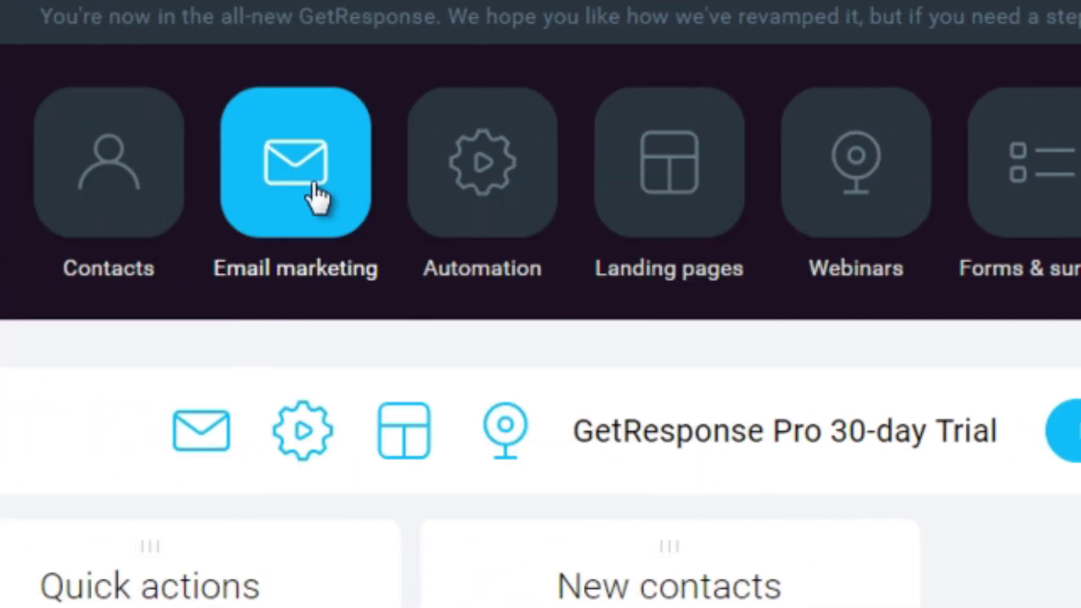
right_click(672, 145)
click(697, 169)
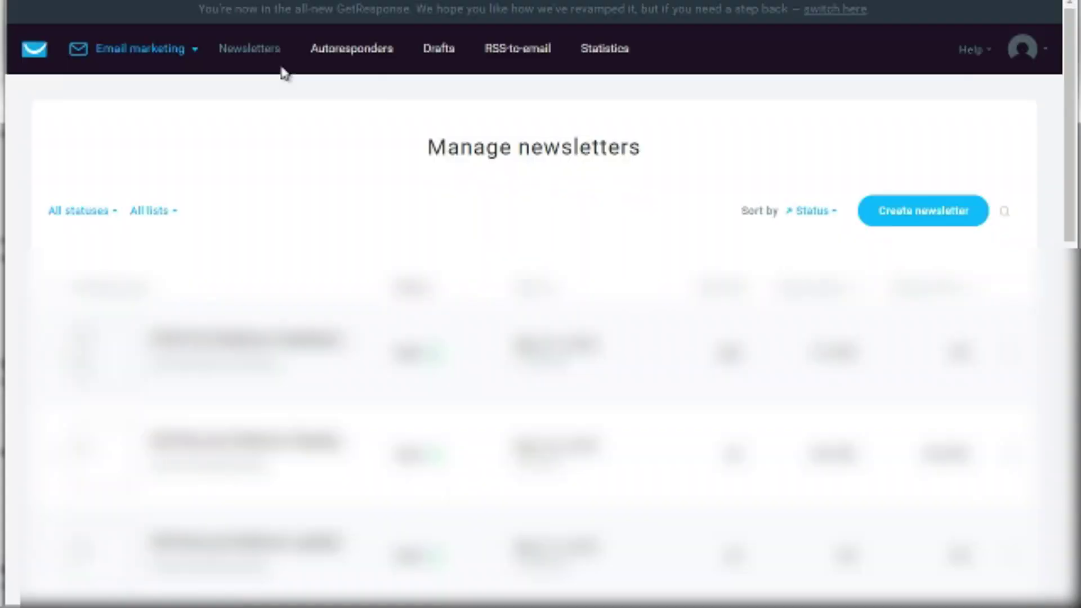
Look through the contact lists, newsletters and autoresponders management pages
click(146, 57)
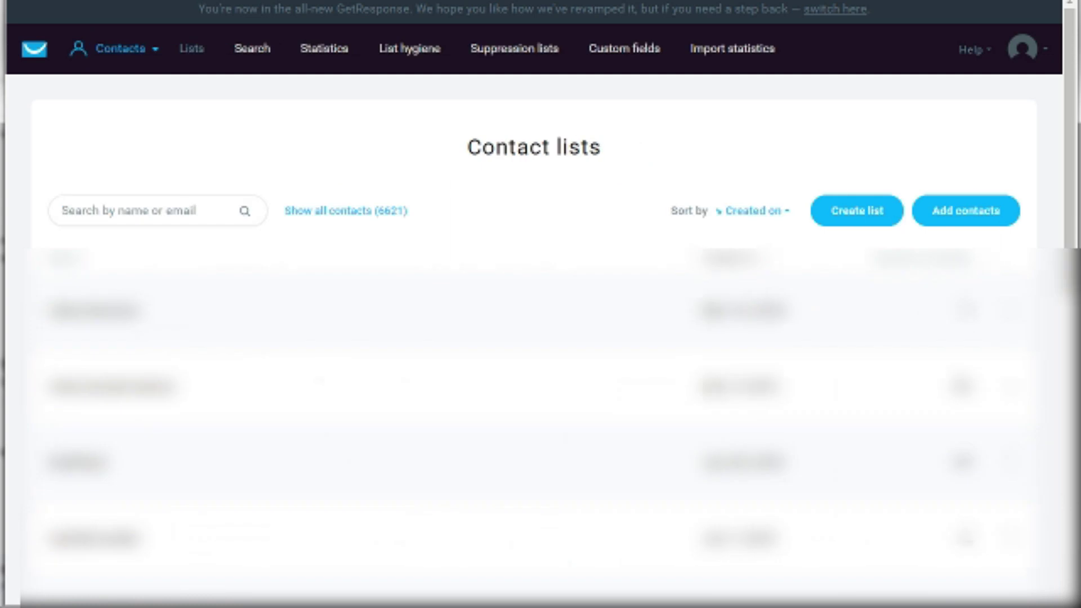
click(131, 53)
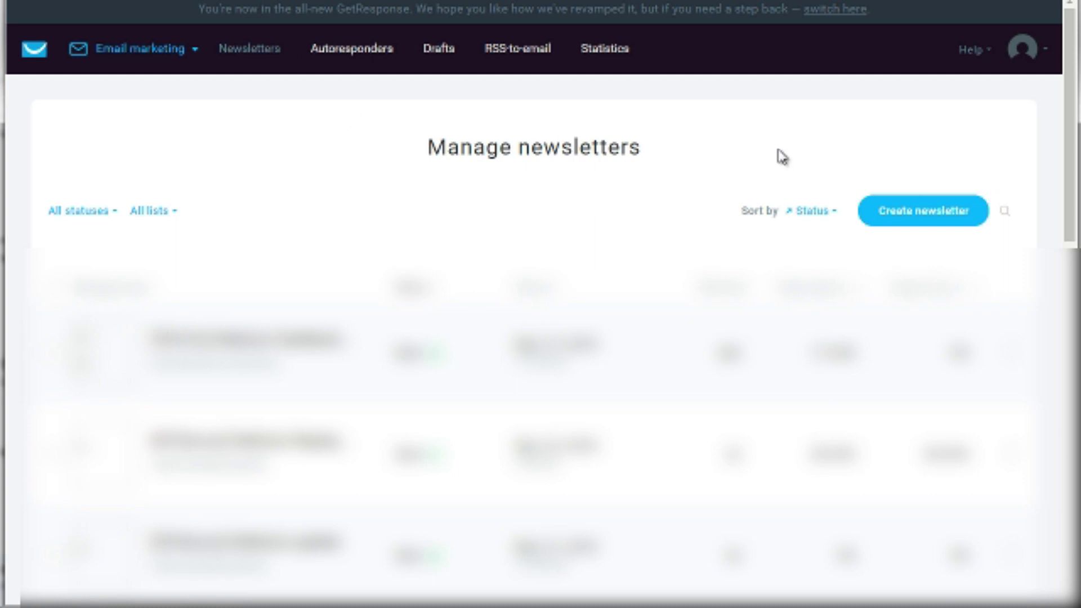
click(345, 57)
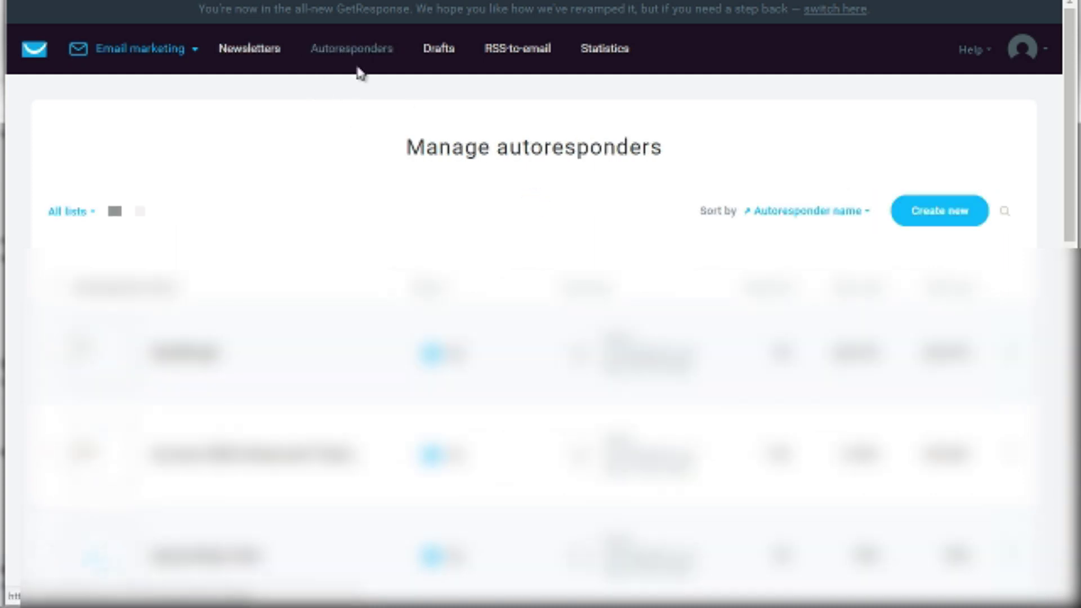
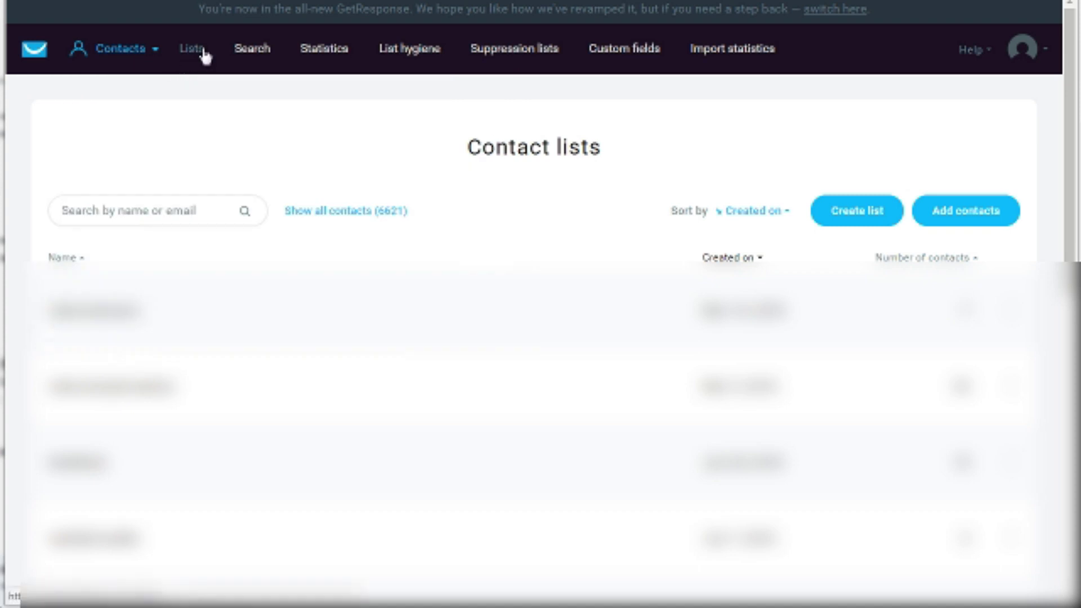
Start a new contact list and name it newtestlist1
click(865, 217)
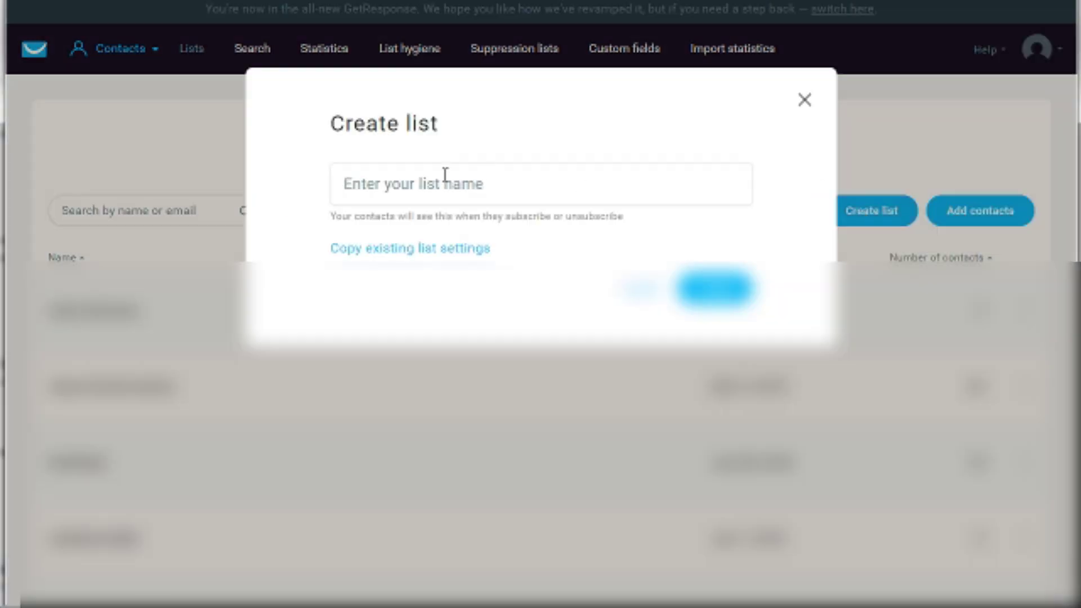
click(411, 178)
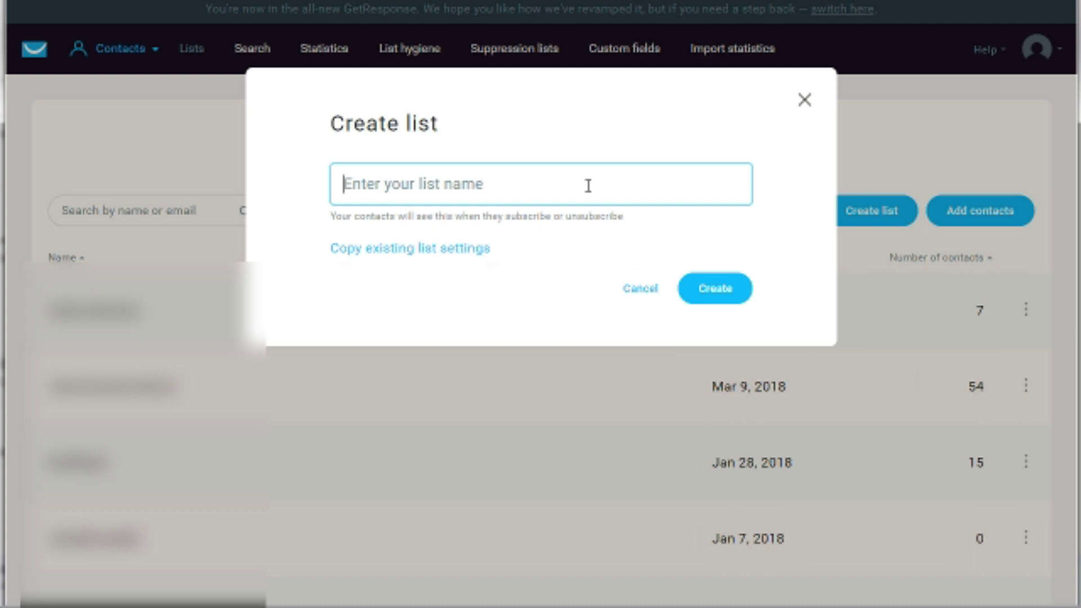
text(newtestlist1)
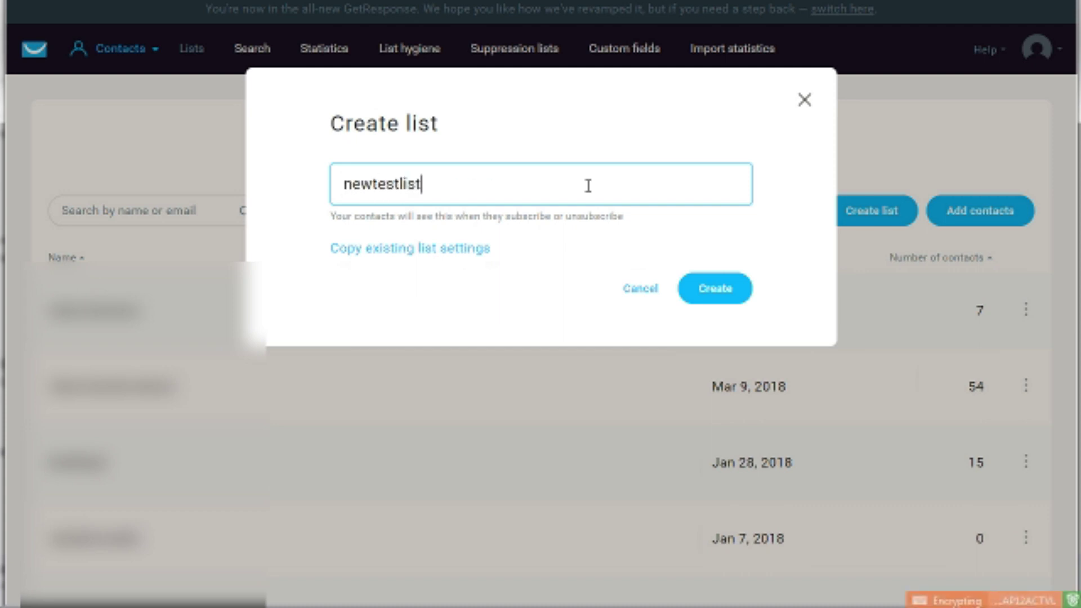
key(ctrl+a)
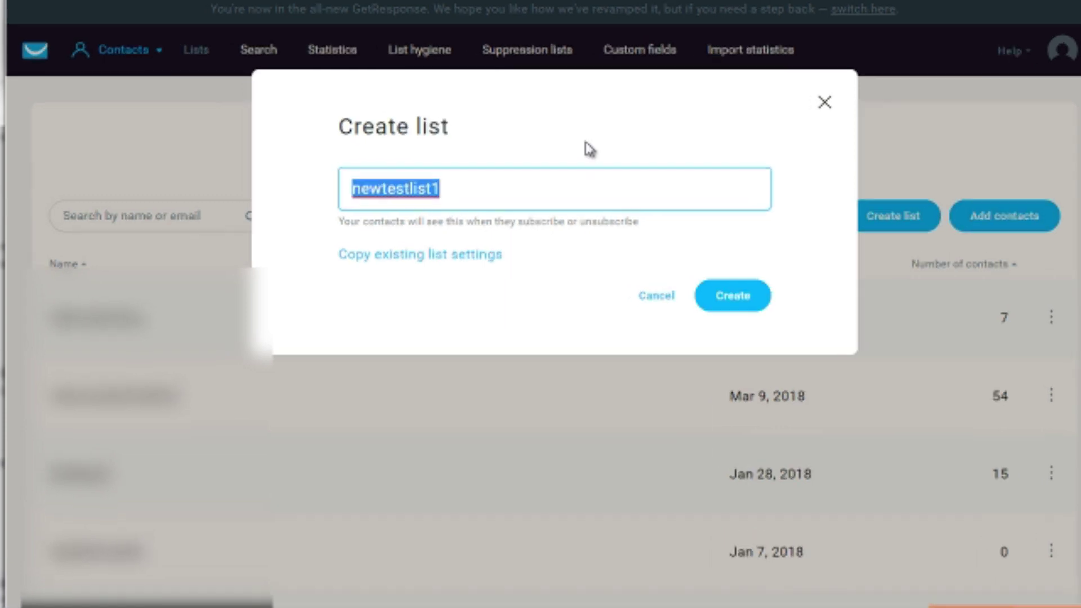
click(566, 141)
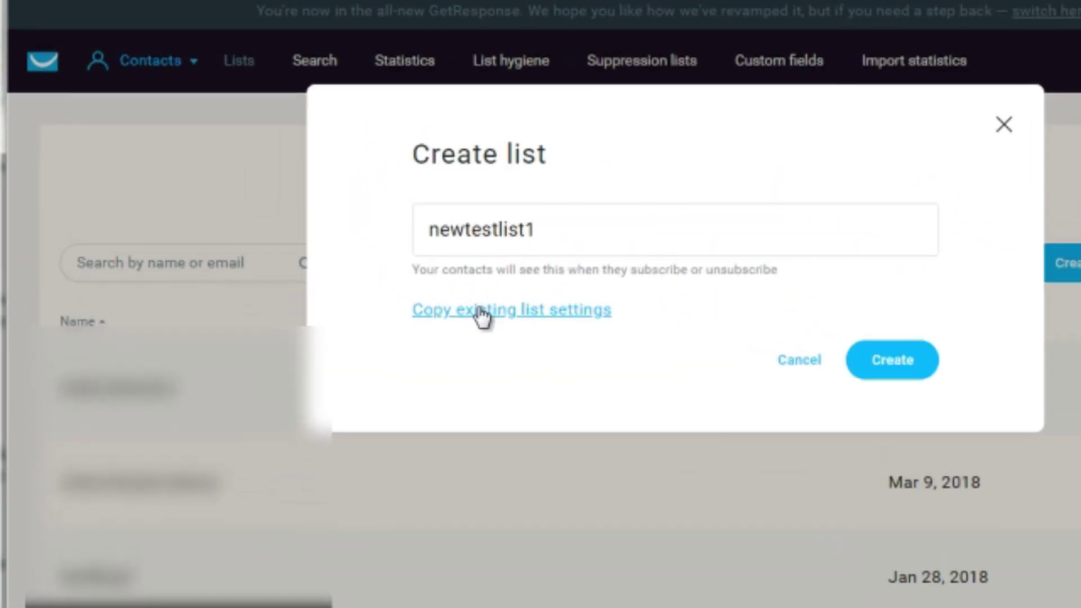
Try the option to copy existing list settings, remove it, and create the list without copied settings
click(479, 314)
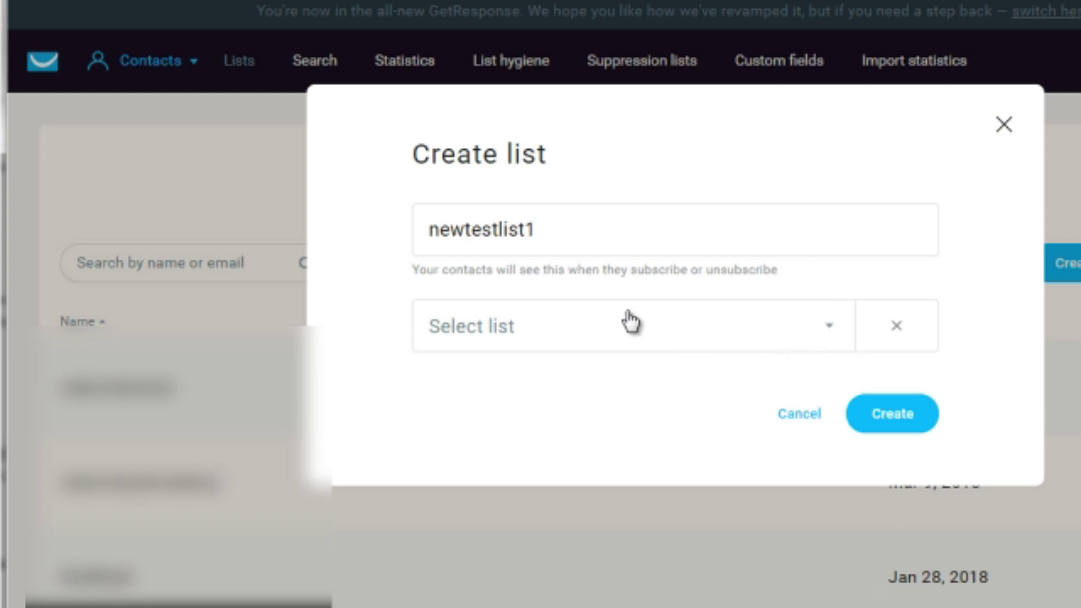
click(899, 415)
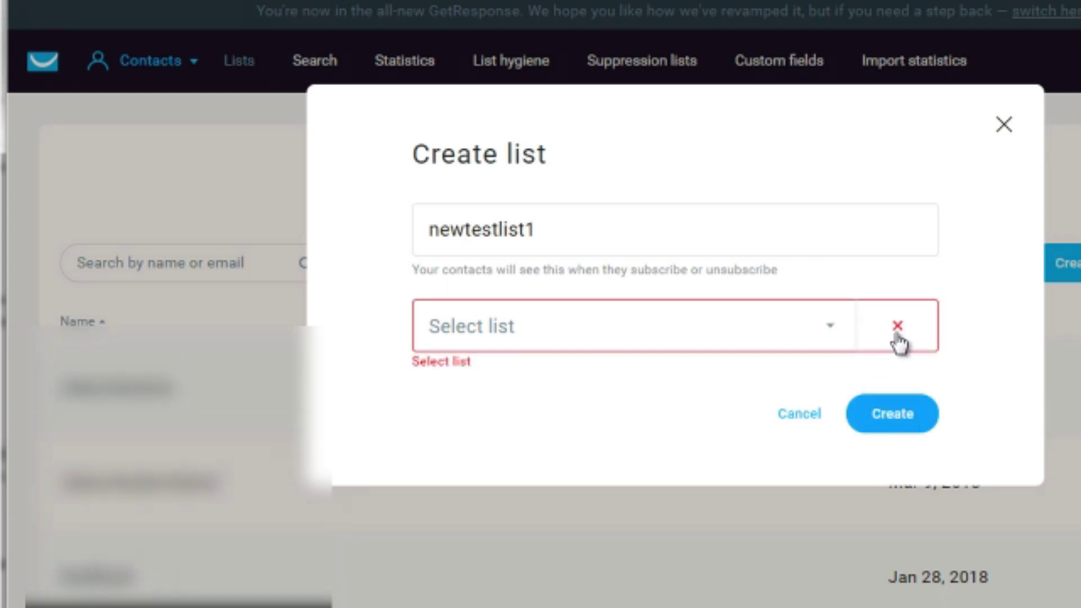
click(896, 326)
click(903, 374)
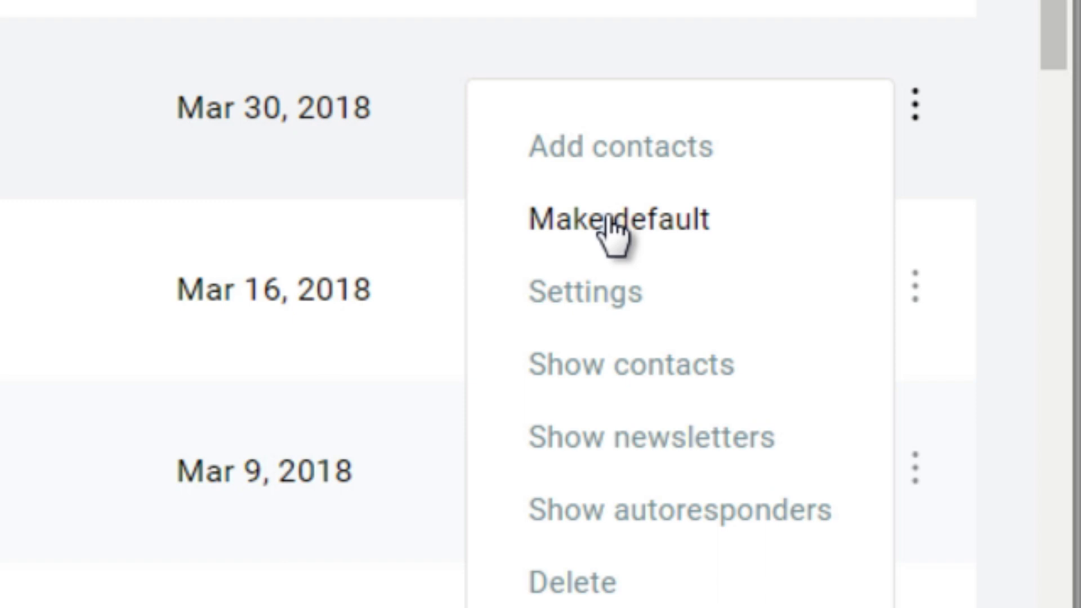
Open the settings of the newtestlist1 contact list and check its list name field
right_click(604, 293)
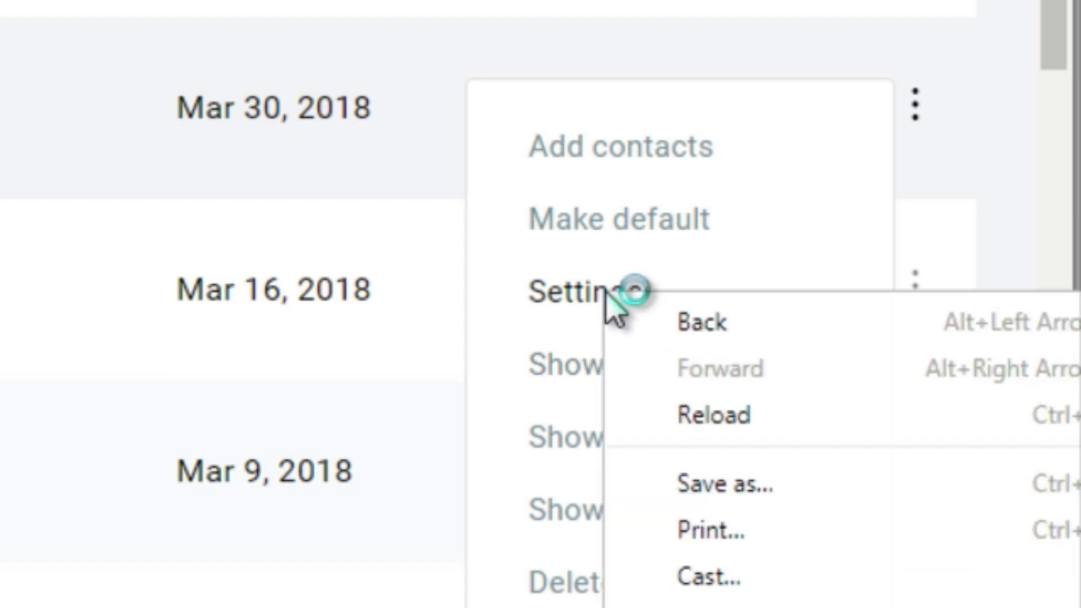
click(541, 294)
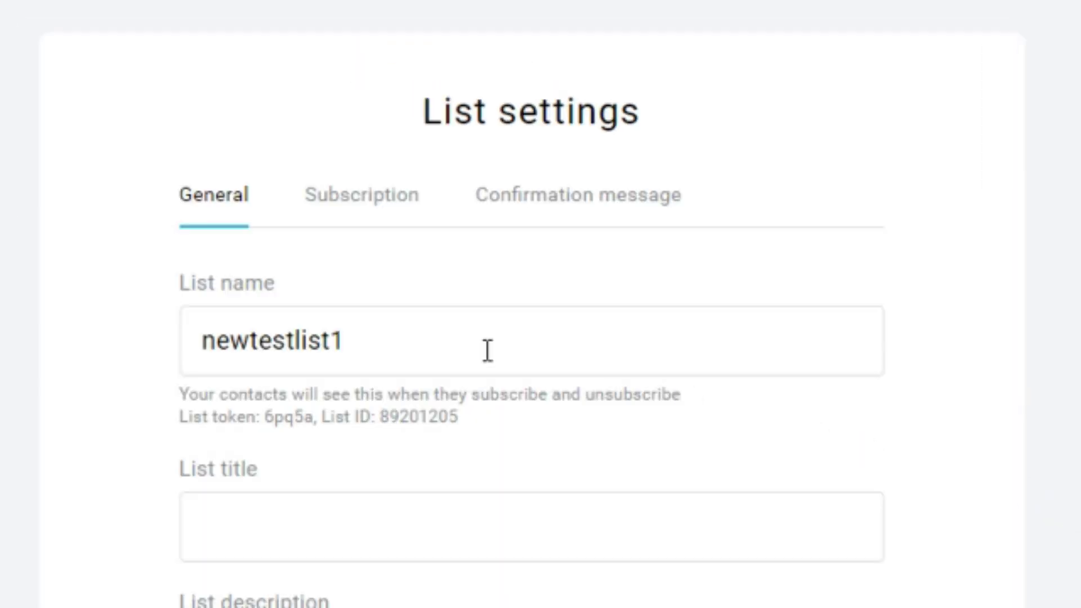
click(475, 341)
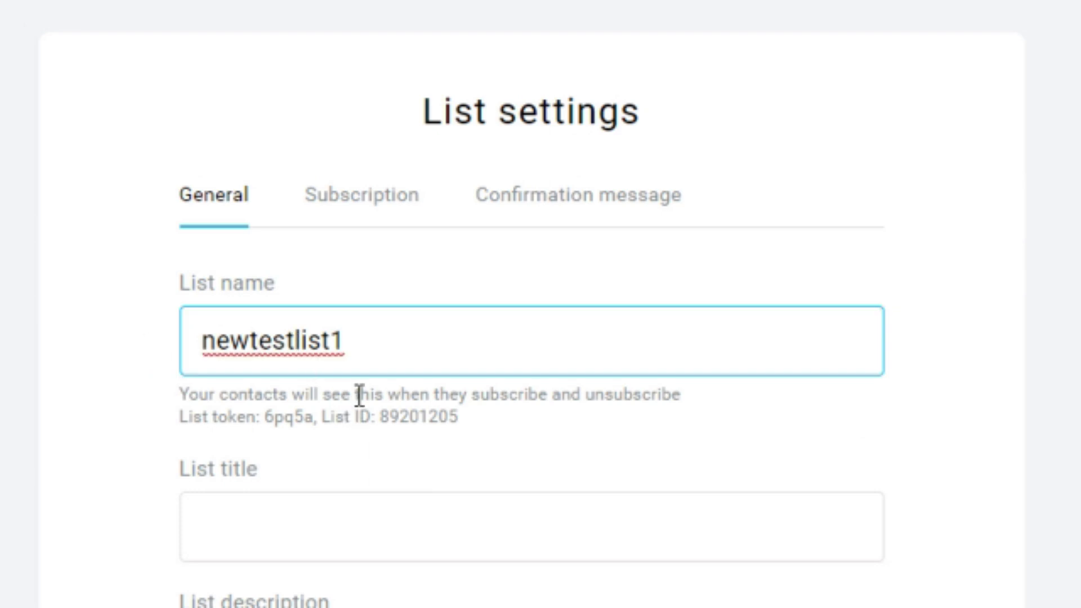
click(944, 246)
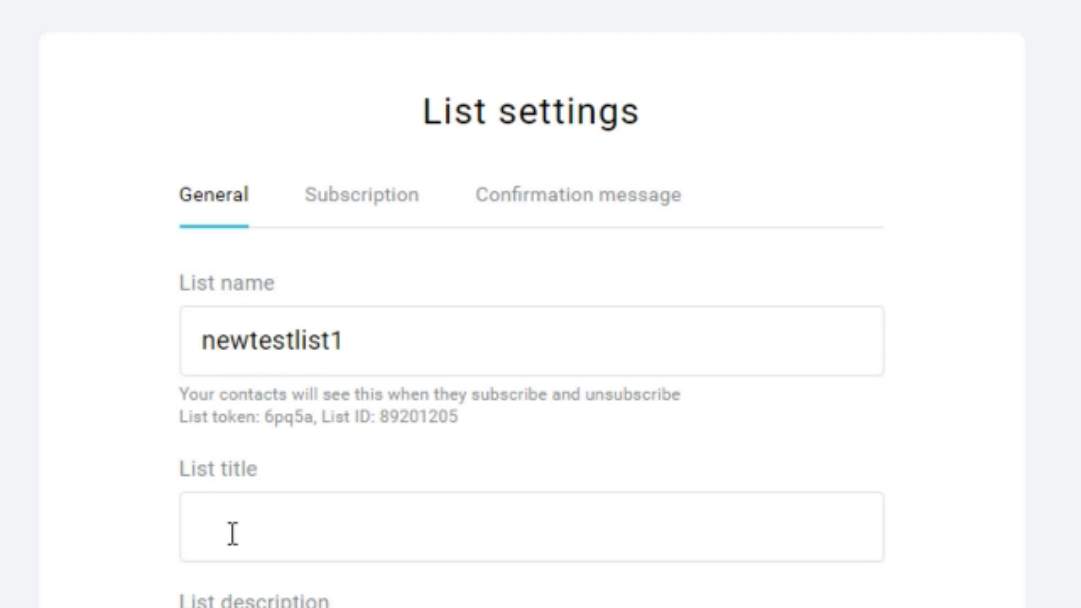
Review the list title, list description and category fields in the general list settings
click(316, 515)
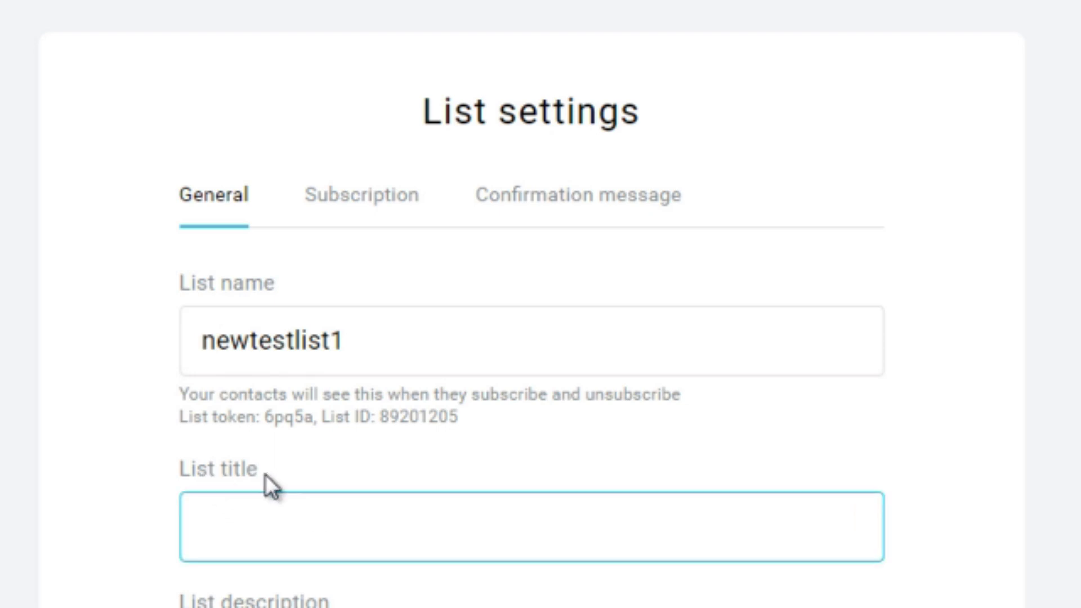
key(Tab)
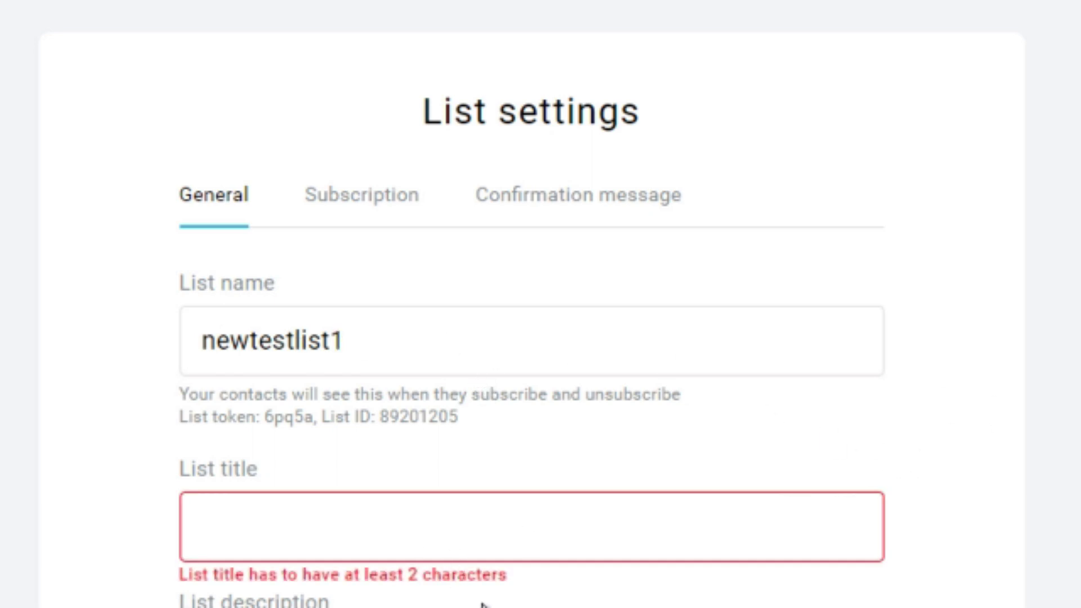
scroll(483, 603, down, 5)
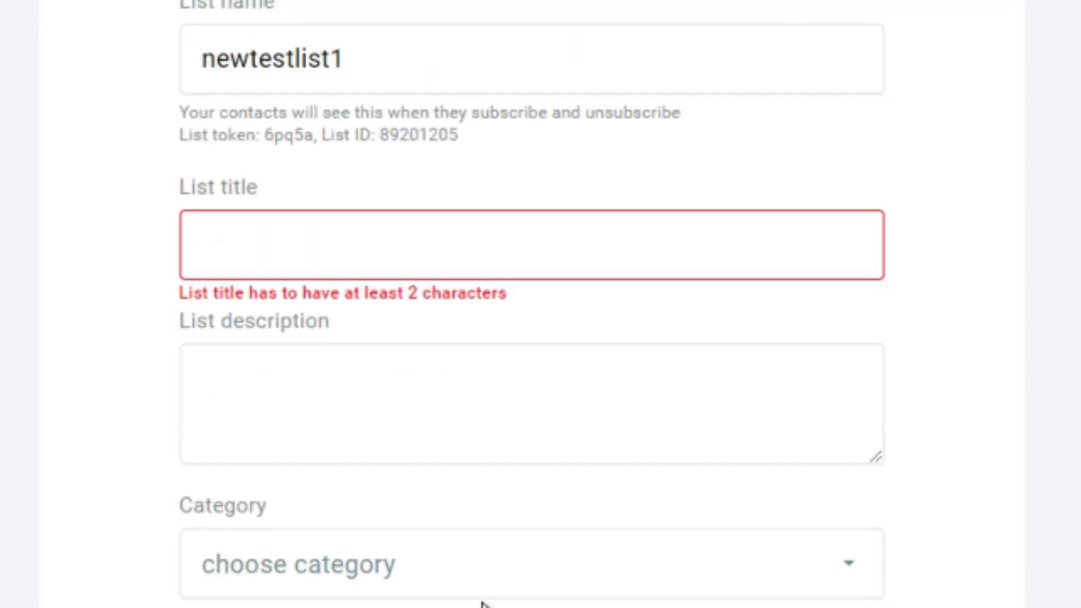
scroll(483, 603, up, 2)
scroll(321, 506, down, 4)
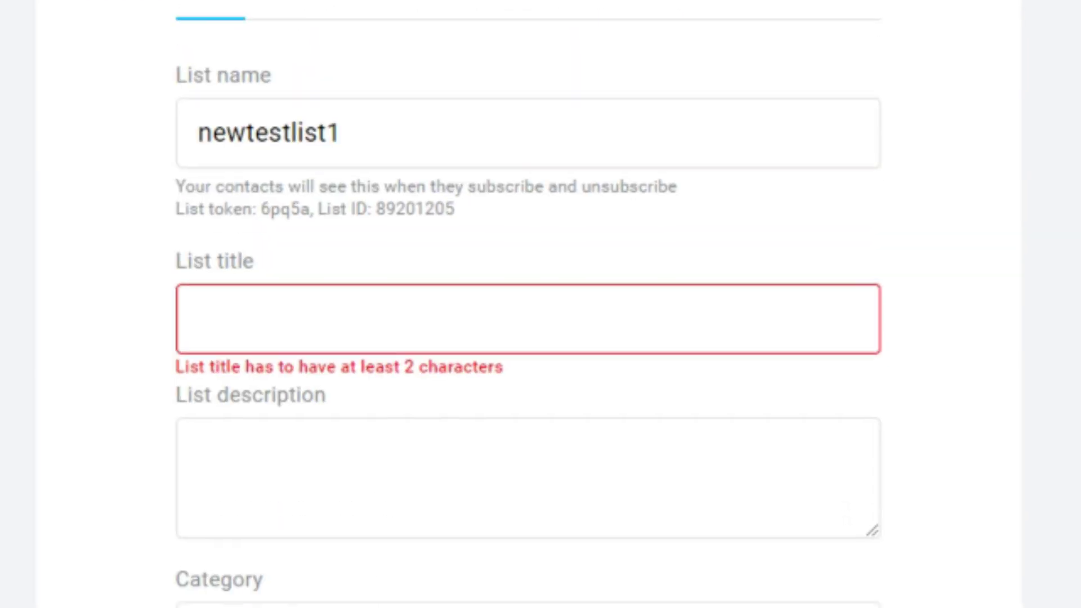
click(315, 467)
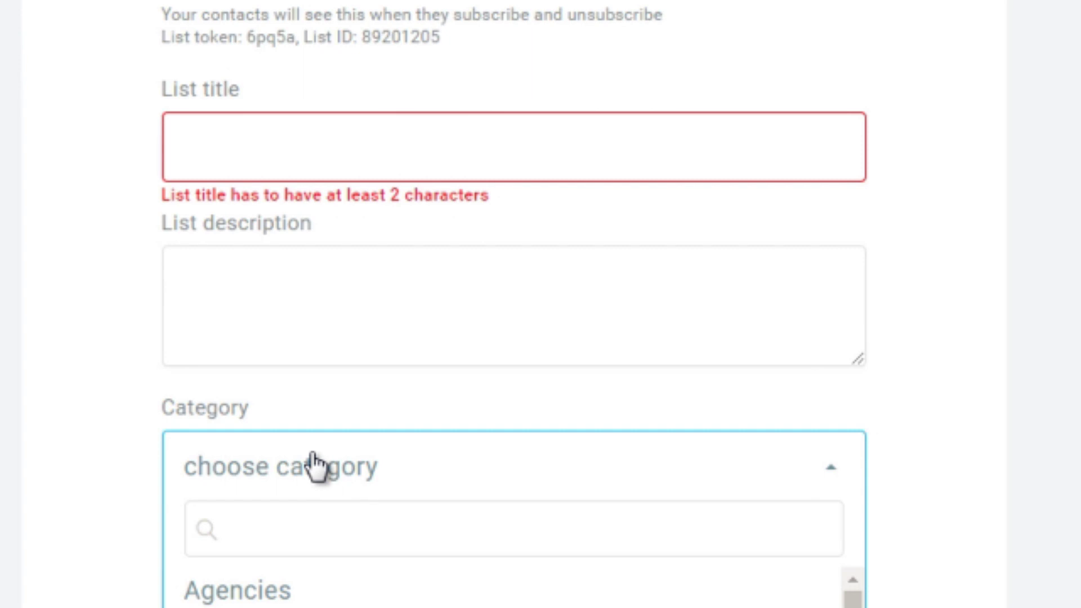
click(314, 464)
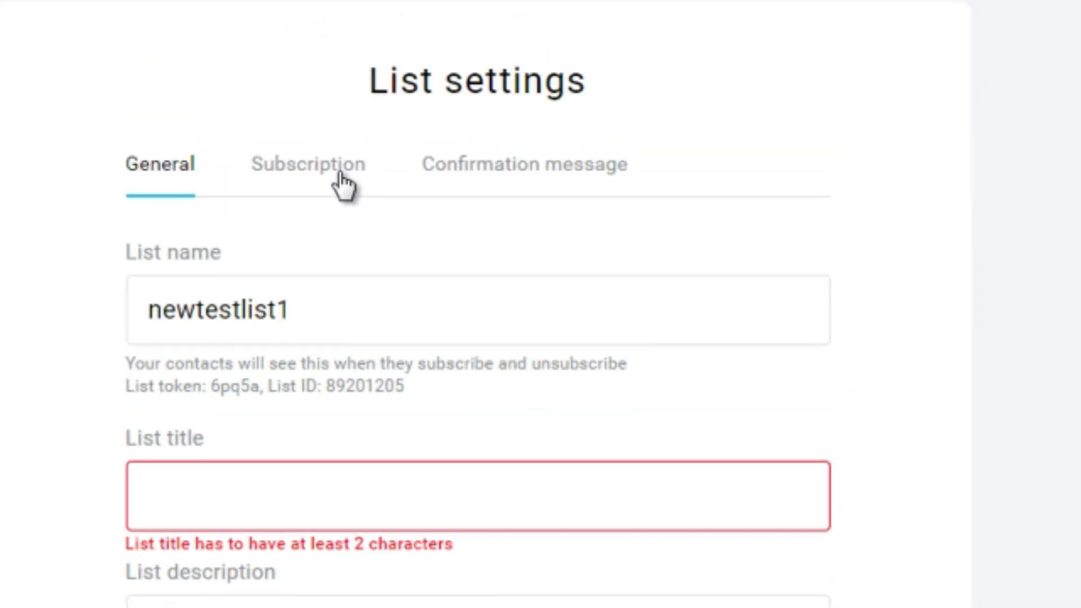
Turn off subscription notifications in the list's subscription settings
click(344, 185)
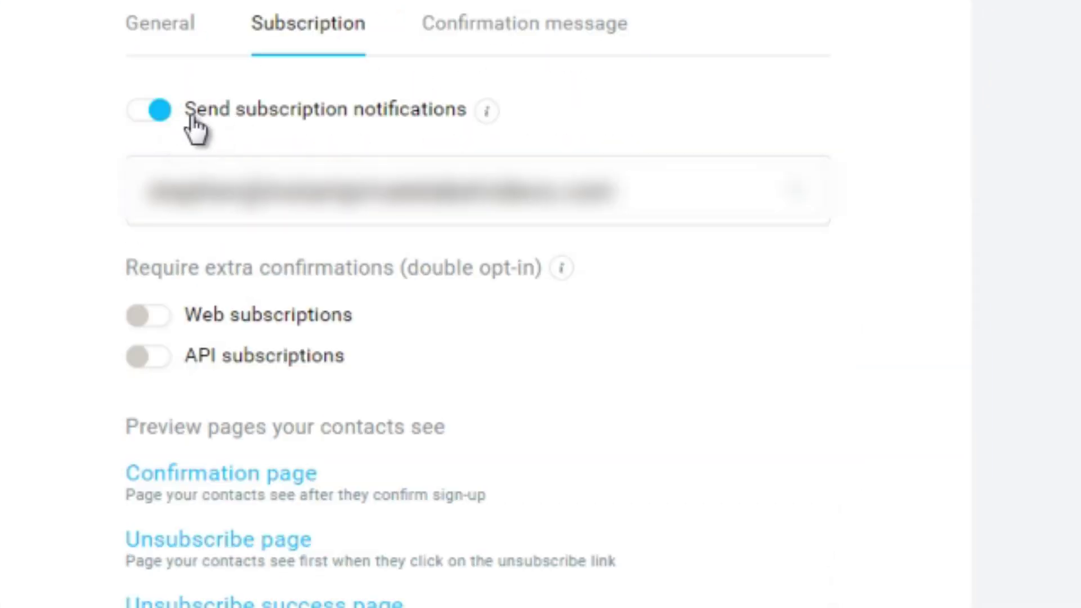
mouse_move(483, 116)
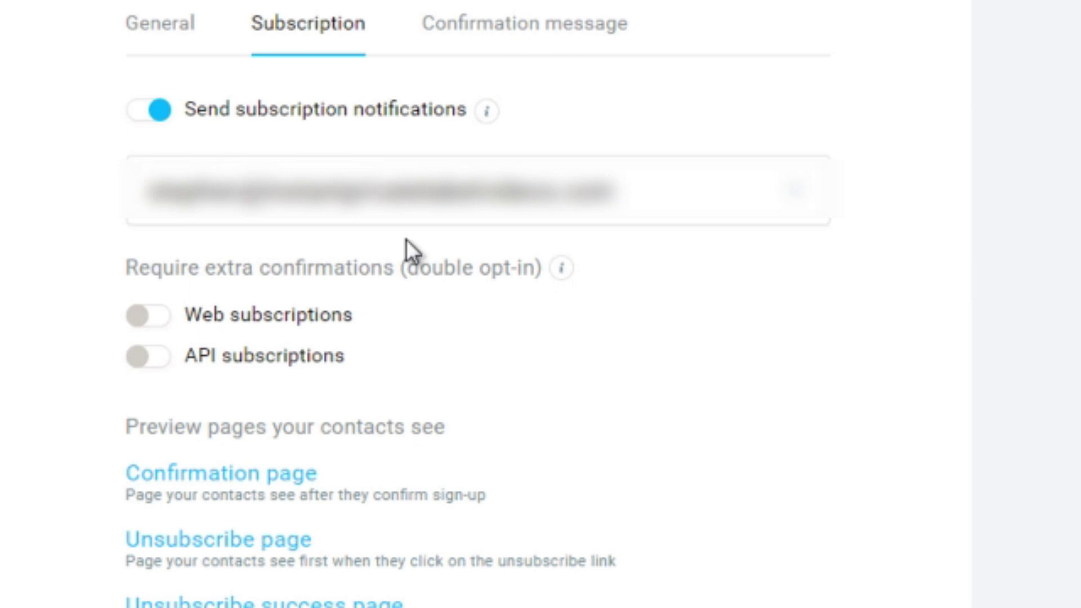
click(150, 116)
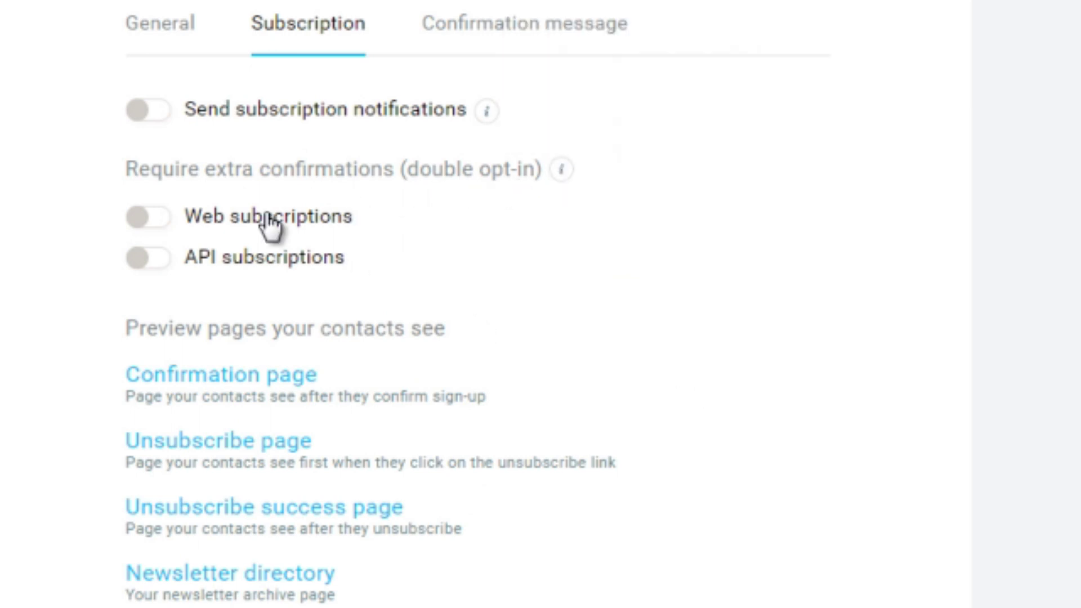
Require double opt-in confirmation for both web subscriptions and API subscriptions
click(143, 222)
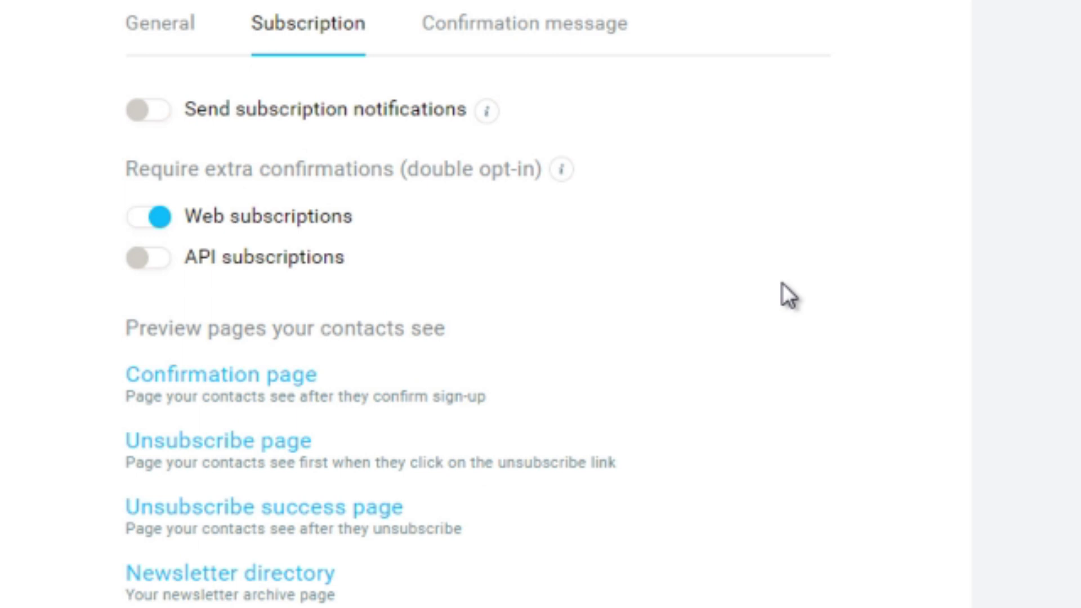
click(147, 259)
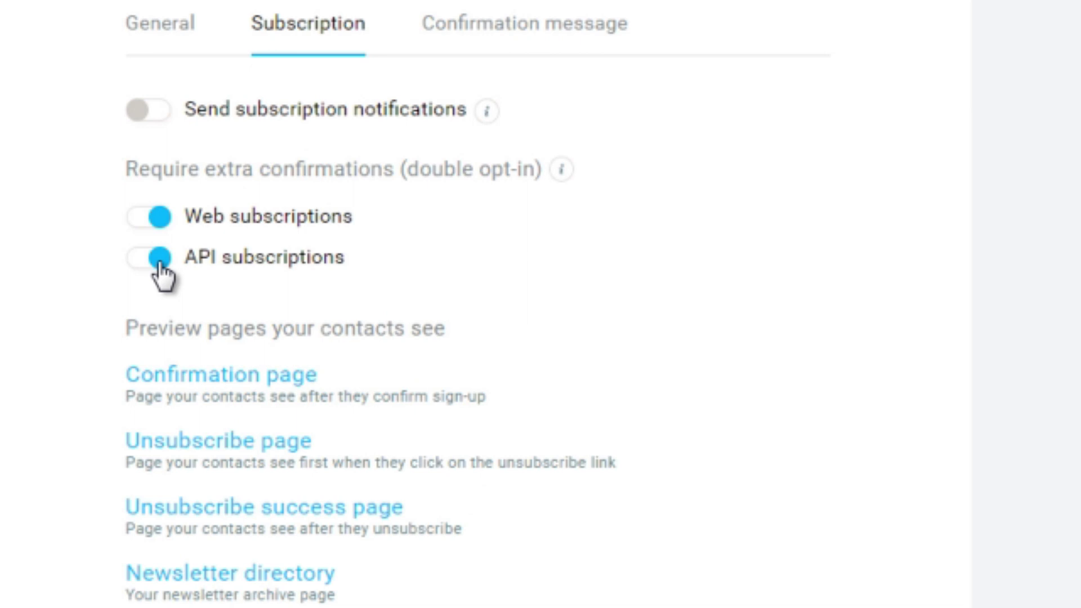
click(160, 260)
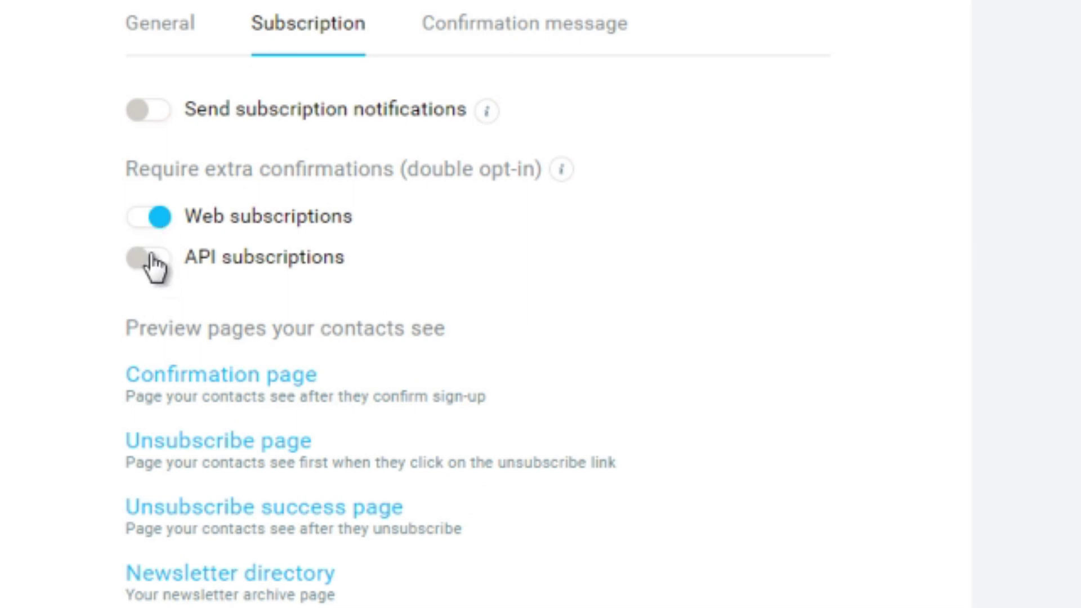
click(151, 256)
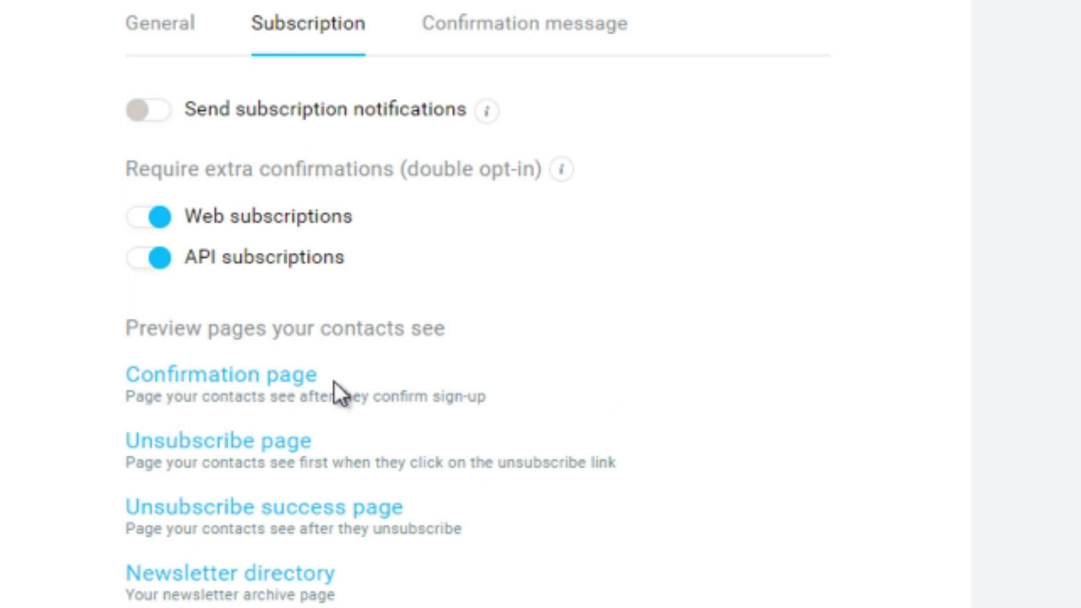
Read the confirmation page description and open the list's confirmation message settings
drag(487, 396, 127, 400)
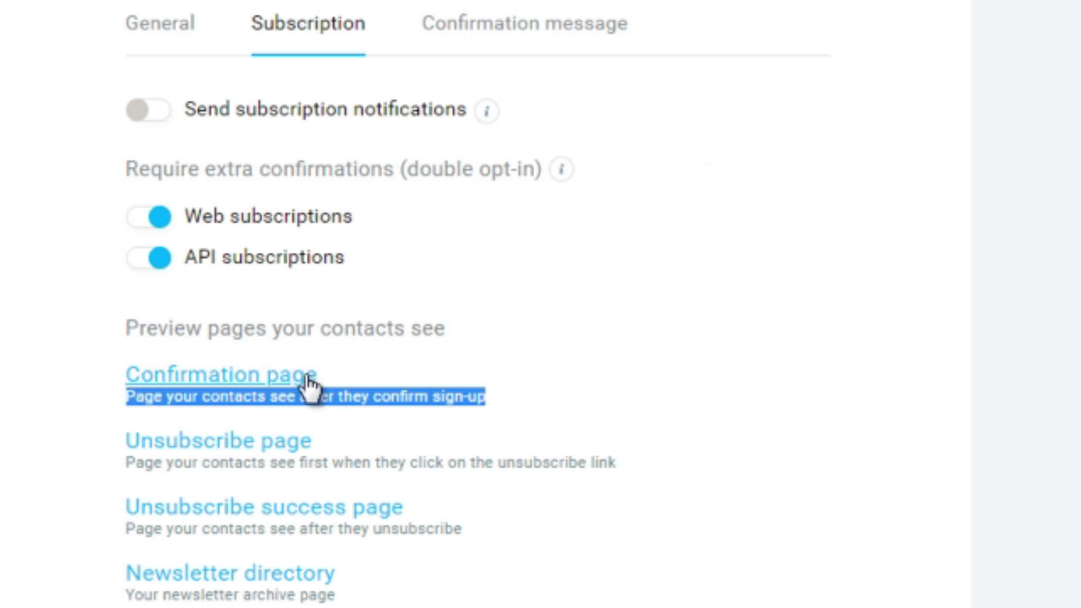
click(272, 398)
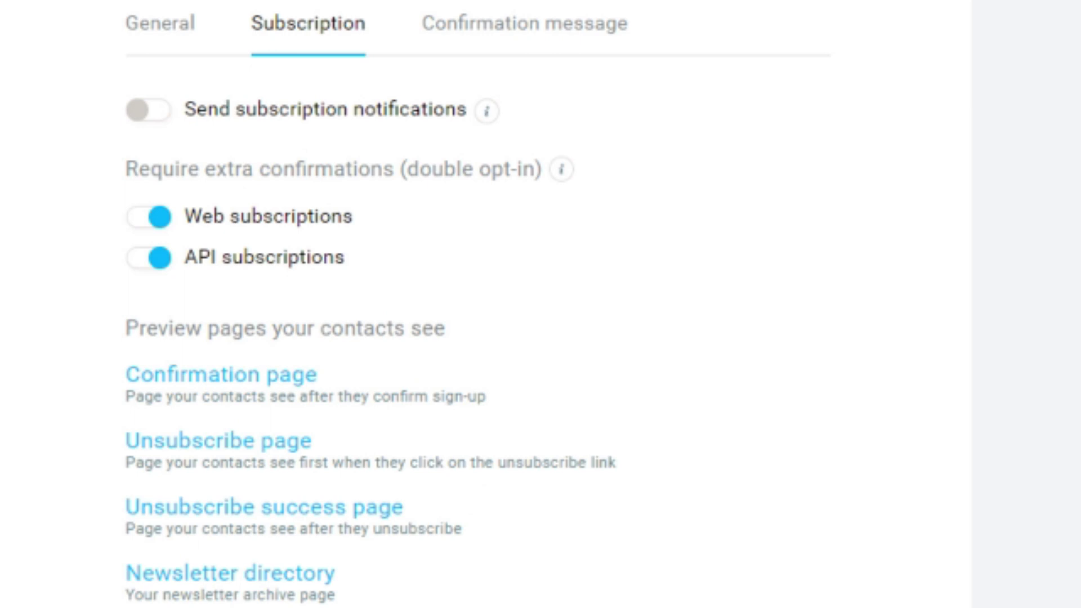
click(616, 39)
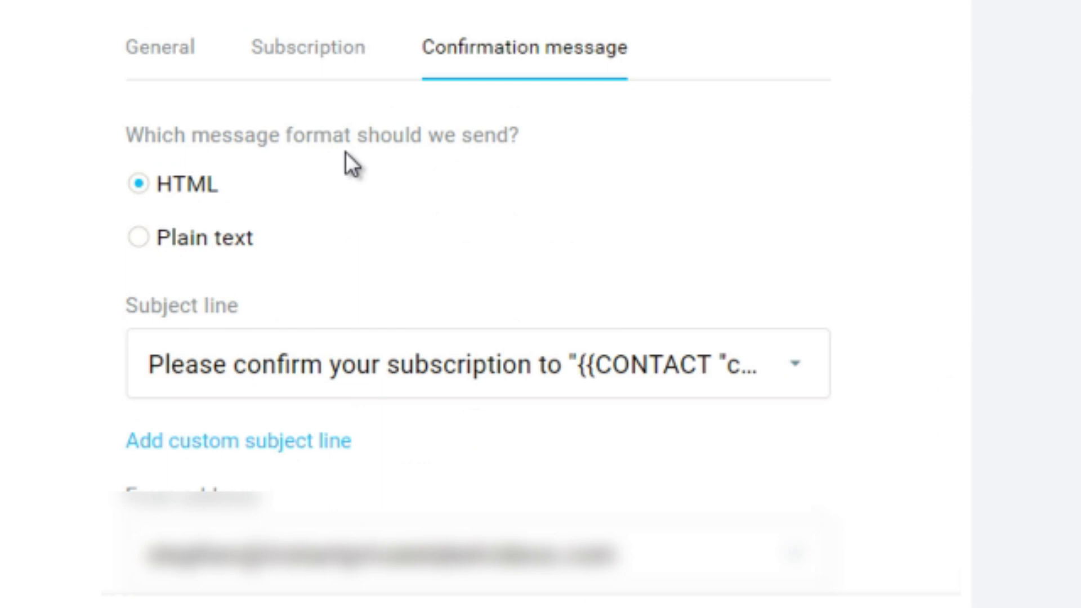
Choose HTML as the confirmation message format and open the available actions for the list created Mar 30, 2018
click(160, 183)
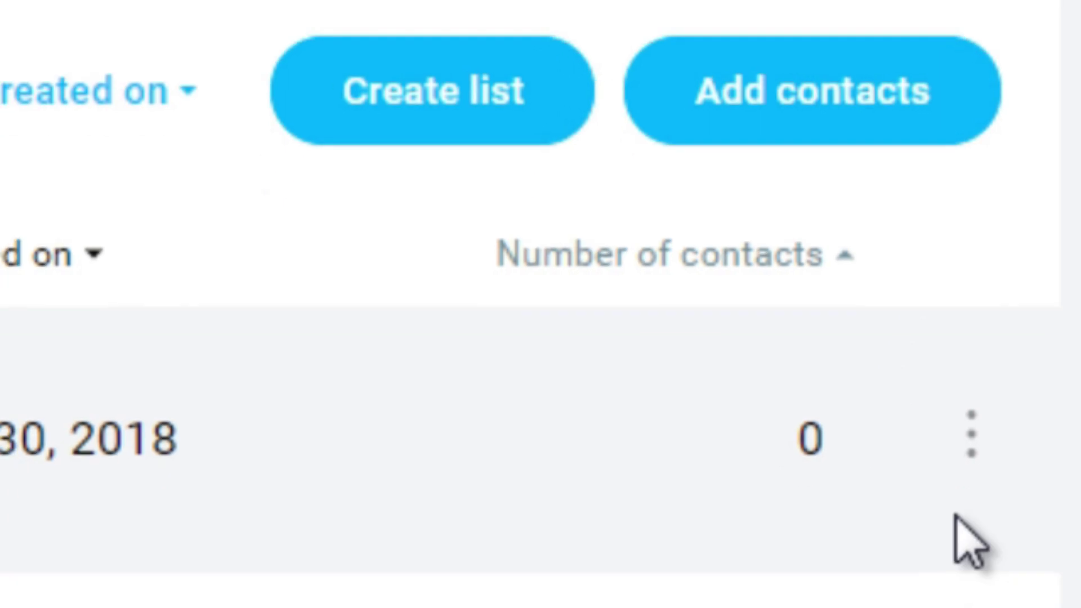
click(952, 483)
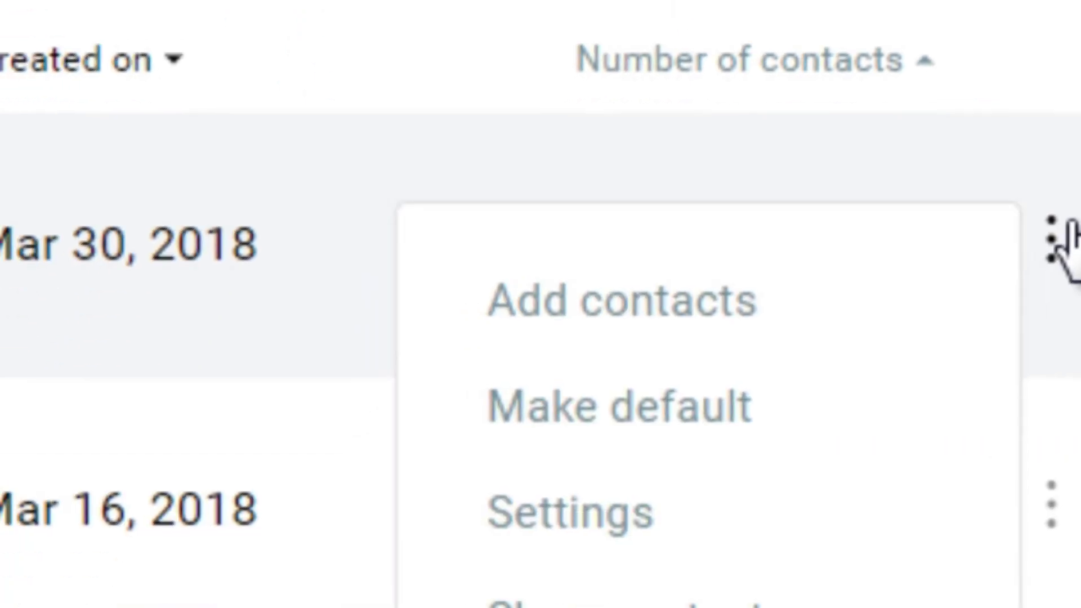
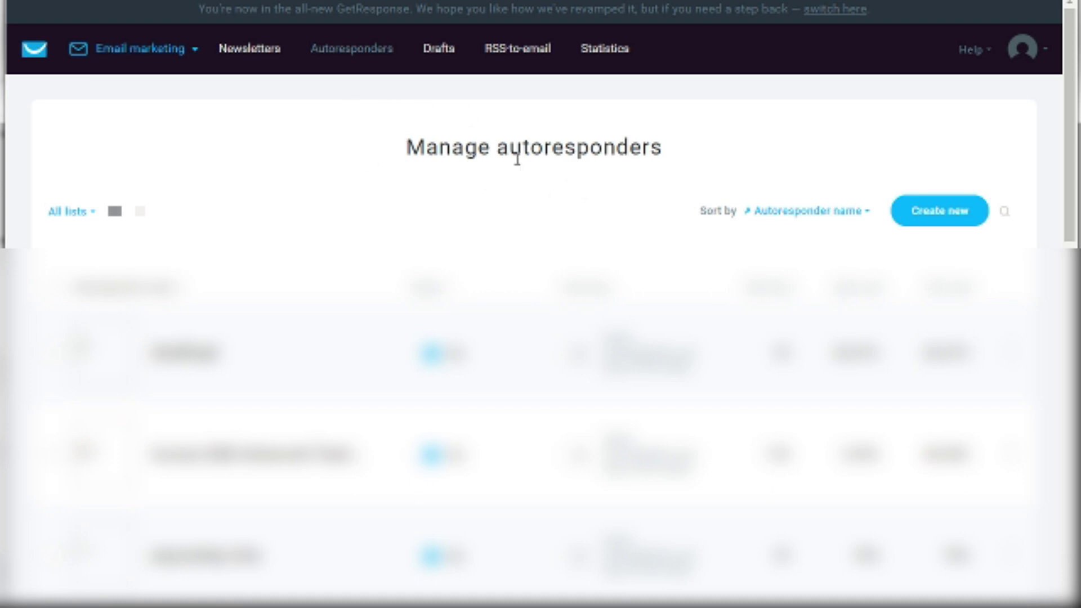
Create a new autoresponder named "New Test List 1 (Survival Meal Kits)"
click(956, 219)
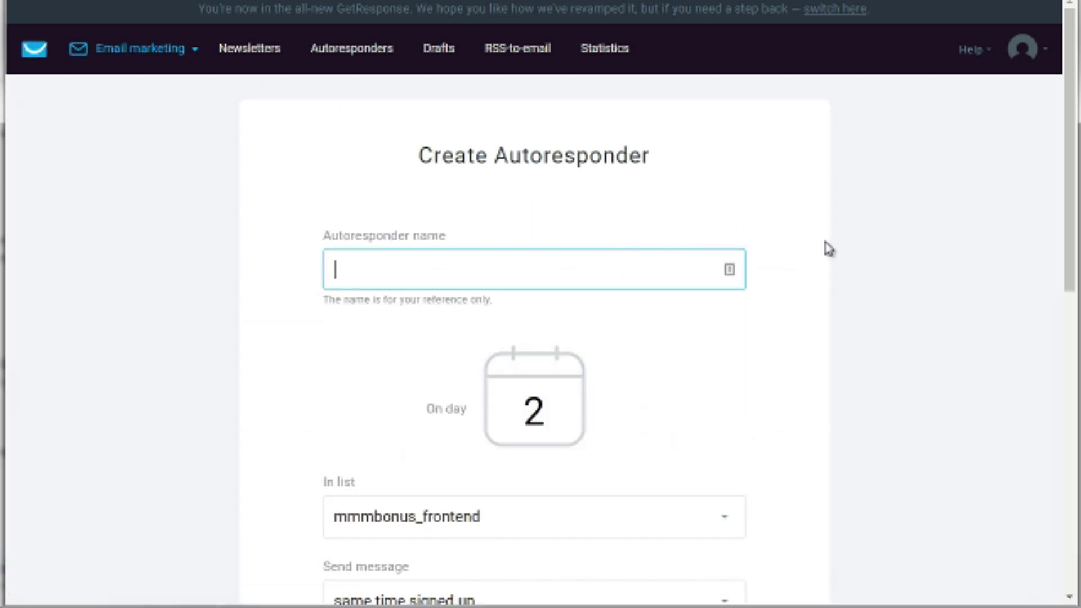
text(New Test List 1 (Survival Meal Kits))
key(ctrl+a)
click(829, 246)
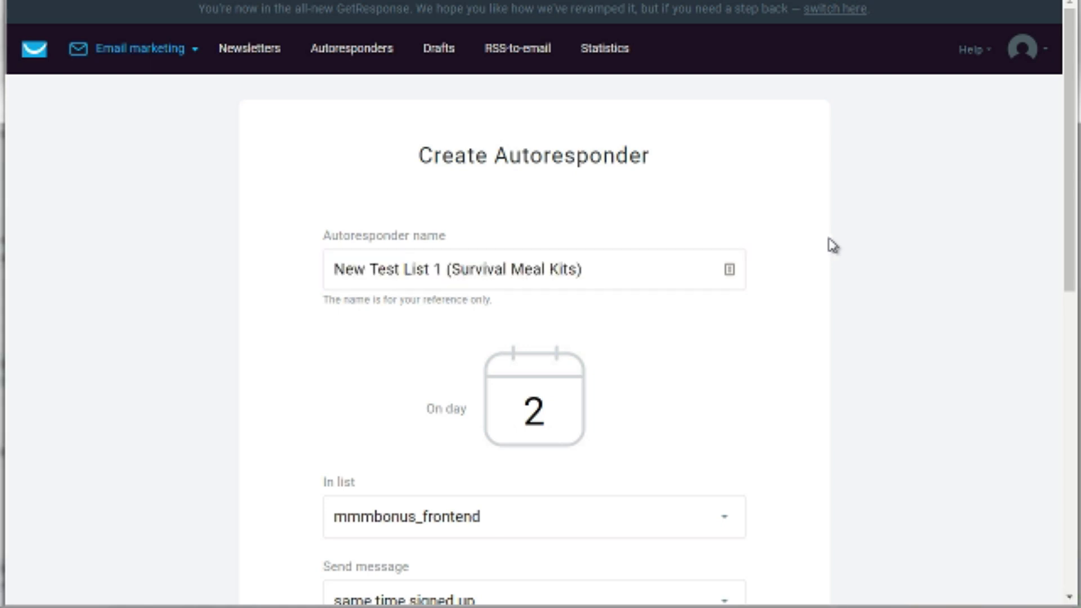
Assign the autoresponder to the newtestlist1 contact list
scroll(829, 246, down, 2)
scroll(831, 245, down, 2)
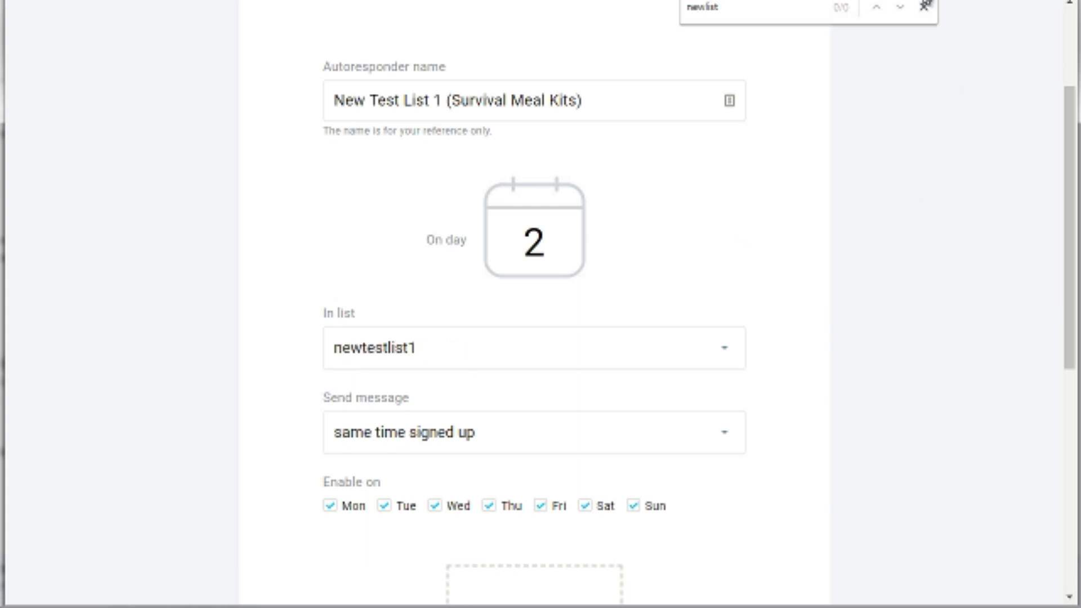
click(924, 8)
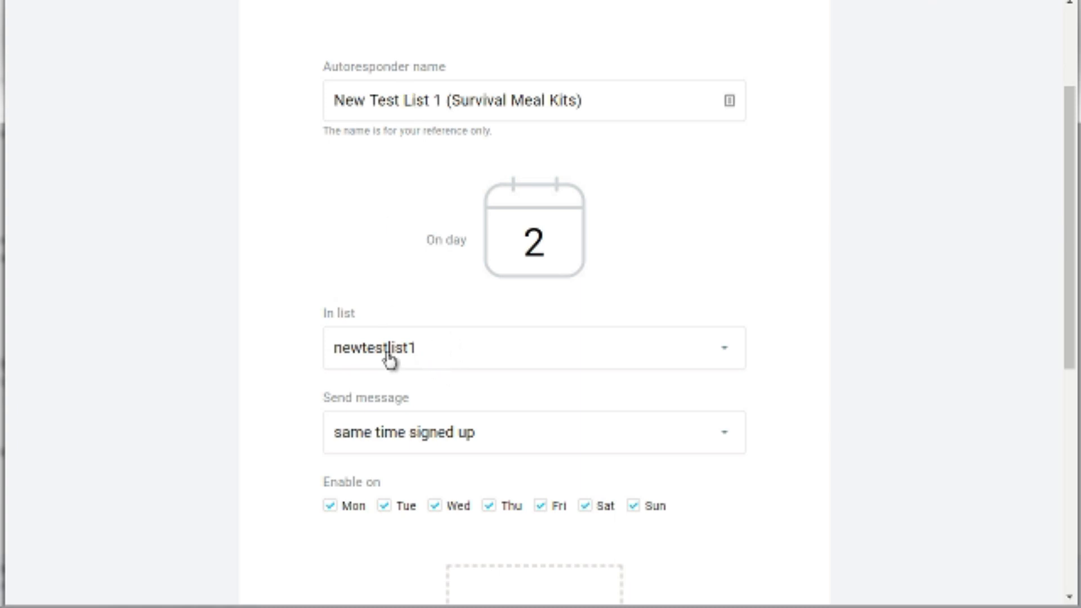
Set the autoresponder to go out on day 0 of the subscription cycle
click(548, 239)
key(ctrl+a)
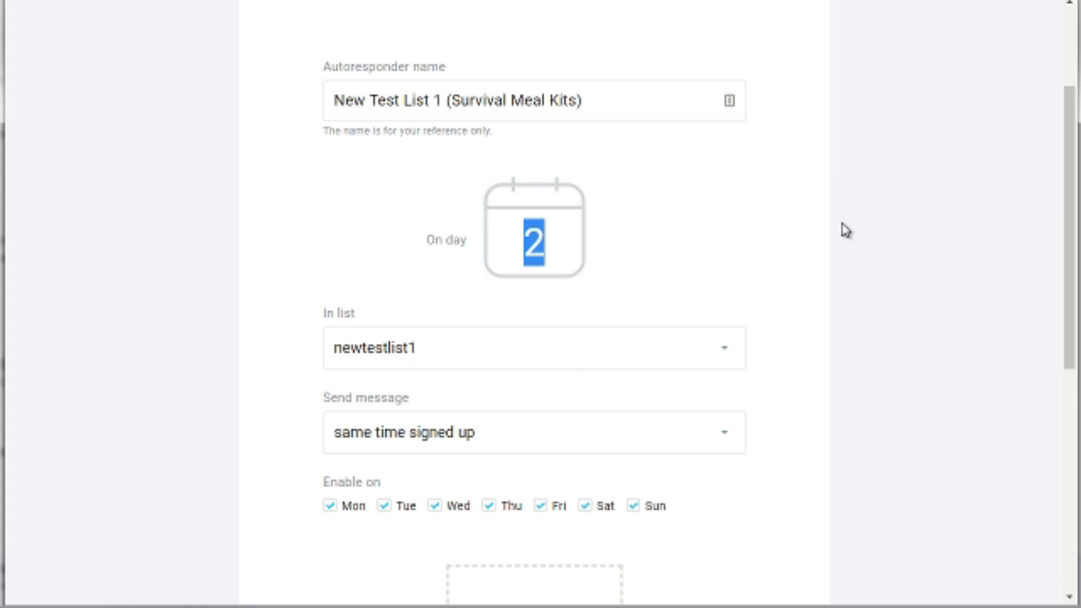
text(0)
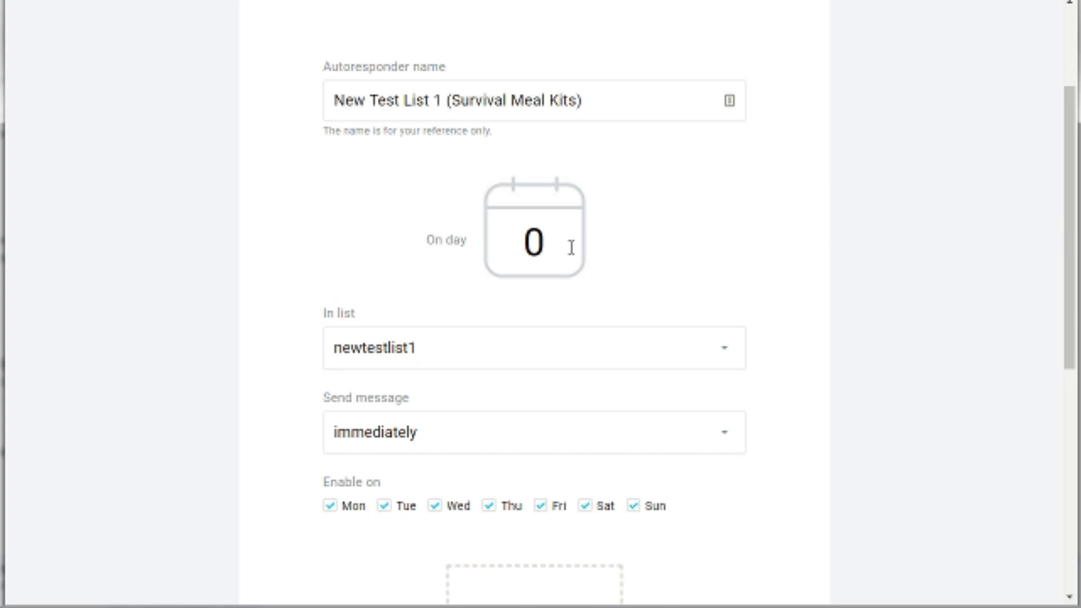
double_click(552, 242)
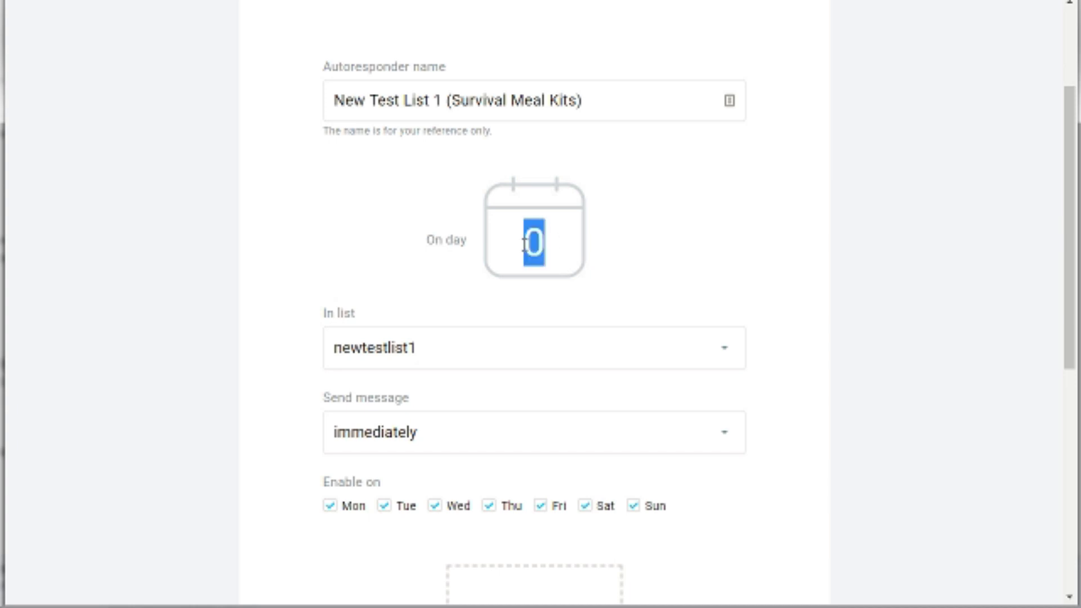
click(781, 227)
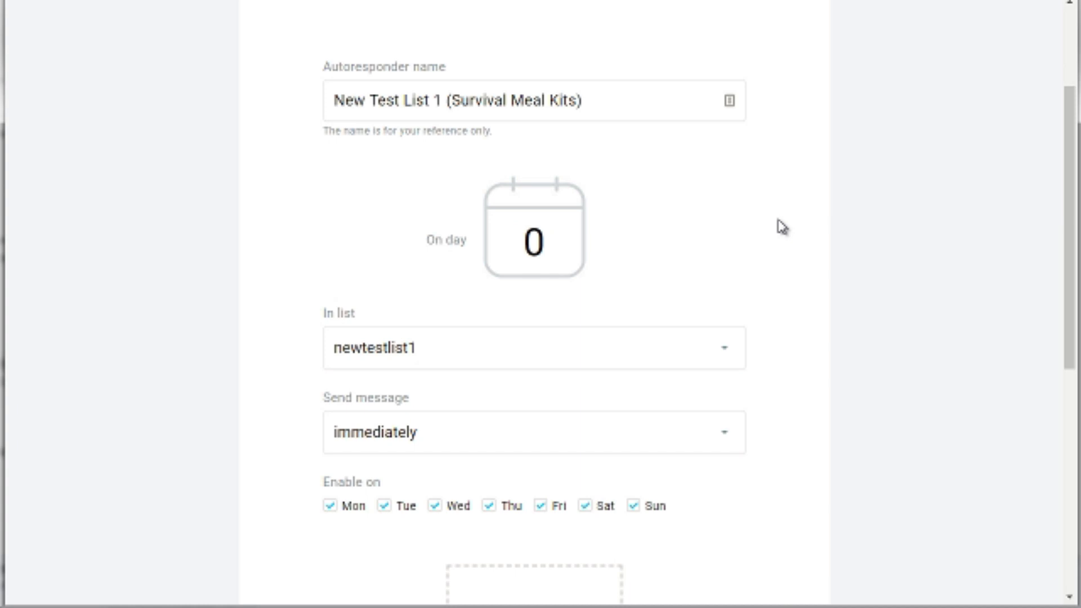
Change the autoresponder's send message timing to "with delay of"
scroll(781, 226, down, 2)
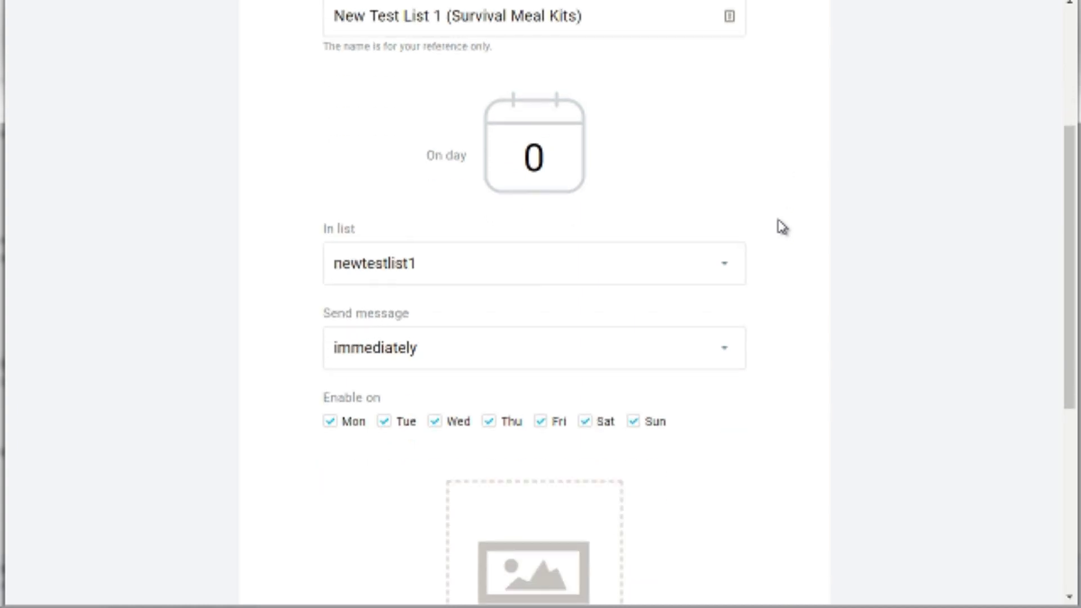
scroll(781, 227, down, 2)
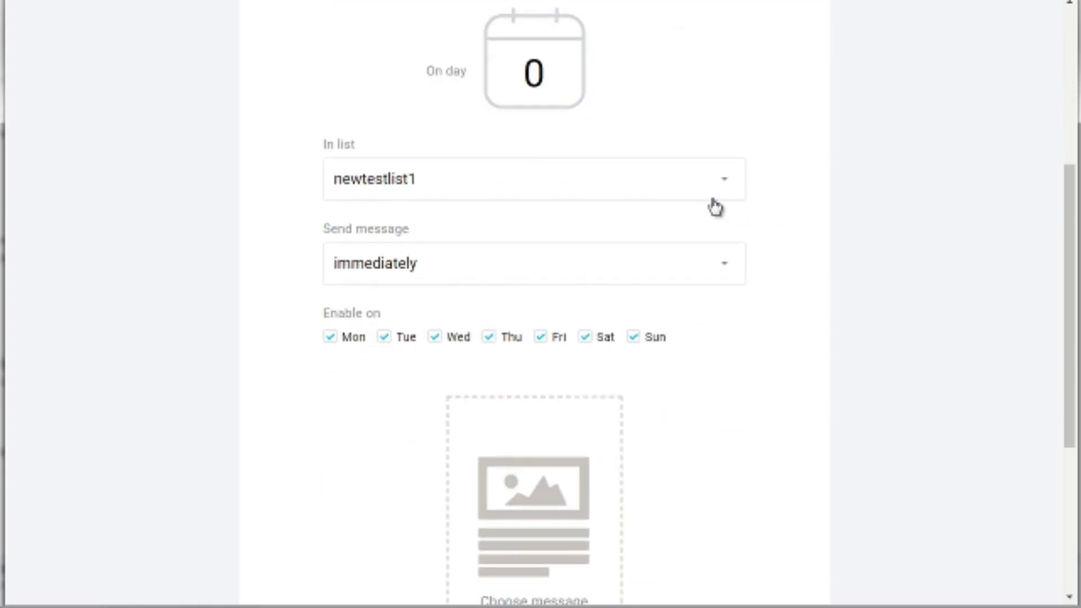
click(350, 273)
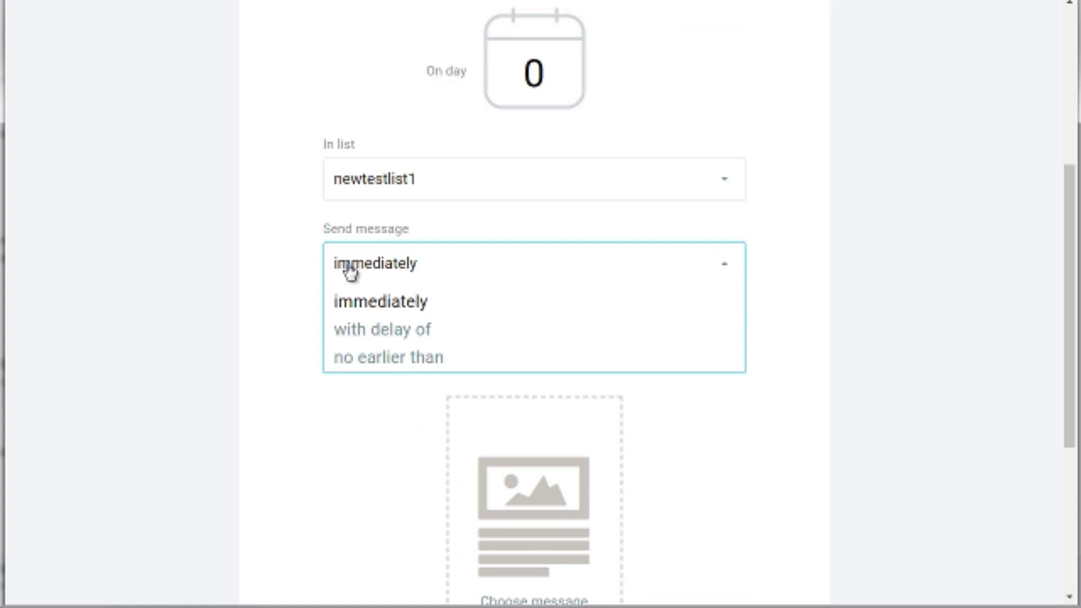
click(358, 338)
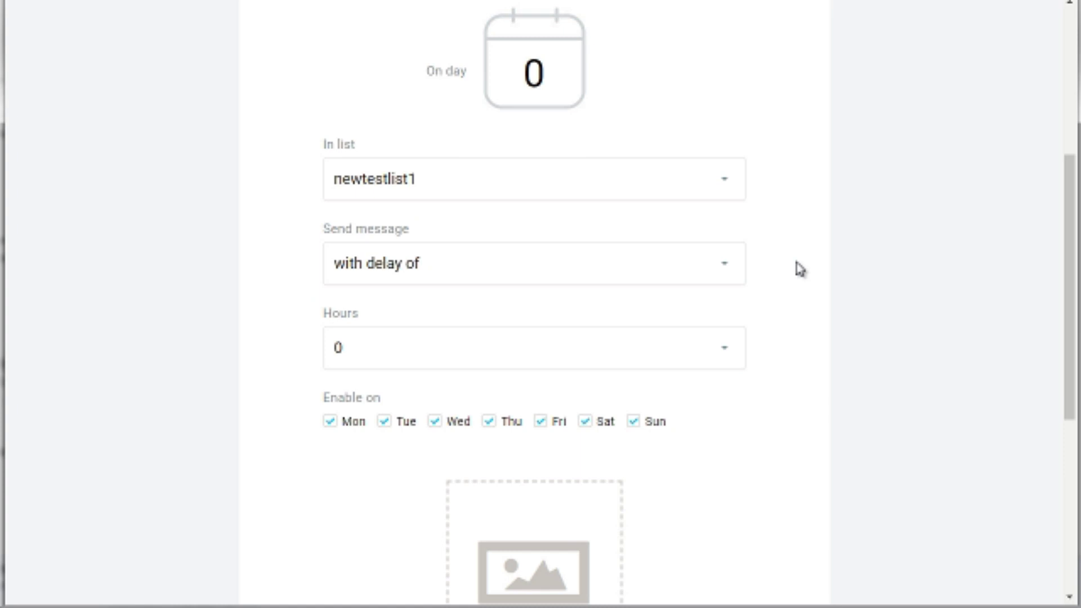
Exclude Saturday and Sunday from the days on which the autoresponder is enabled
scroll(798, 269, down, 1)
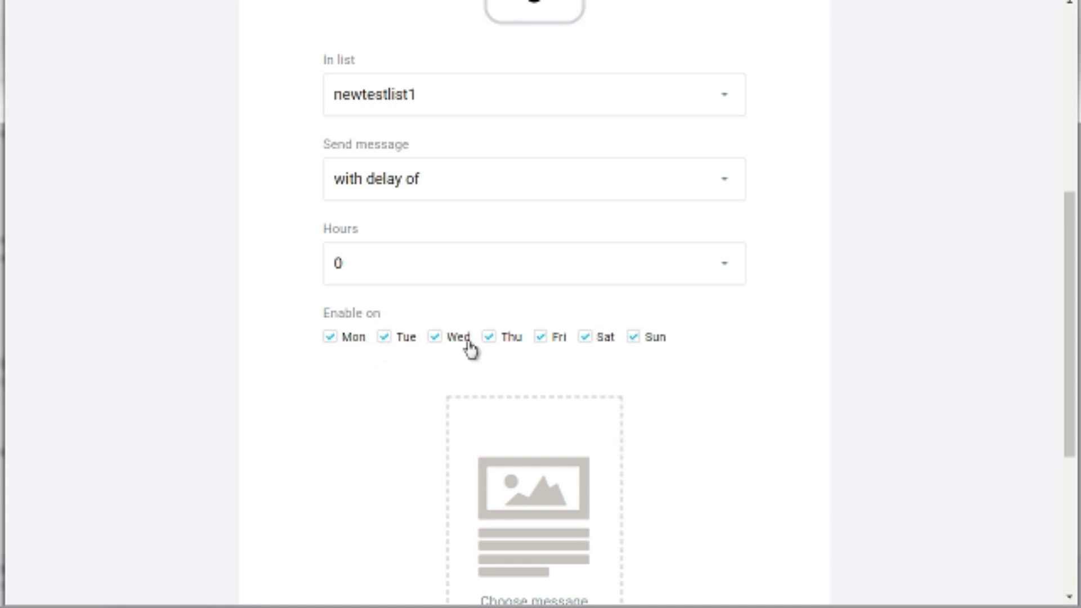
click(655, 341)
click(598, 341)
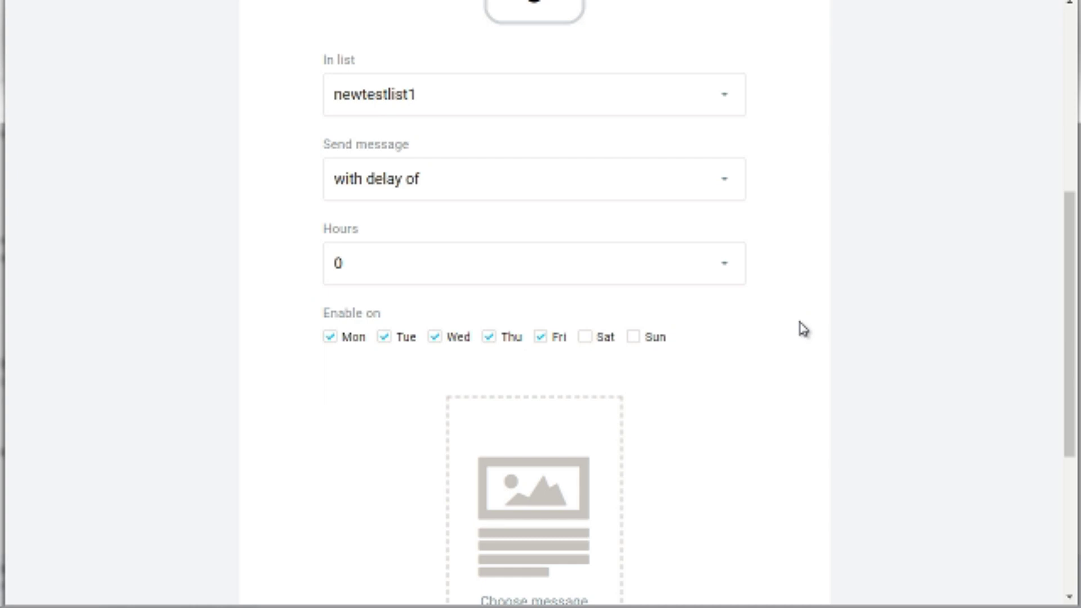
Set the send message timing back to immediately and re-enable the autoresponder on Saturday and Sunday
click(692, 196)
click(628, 221)
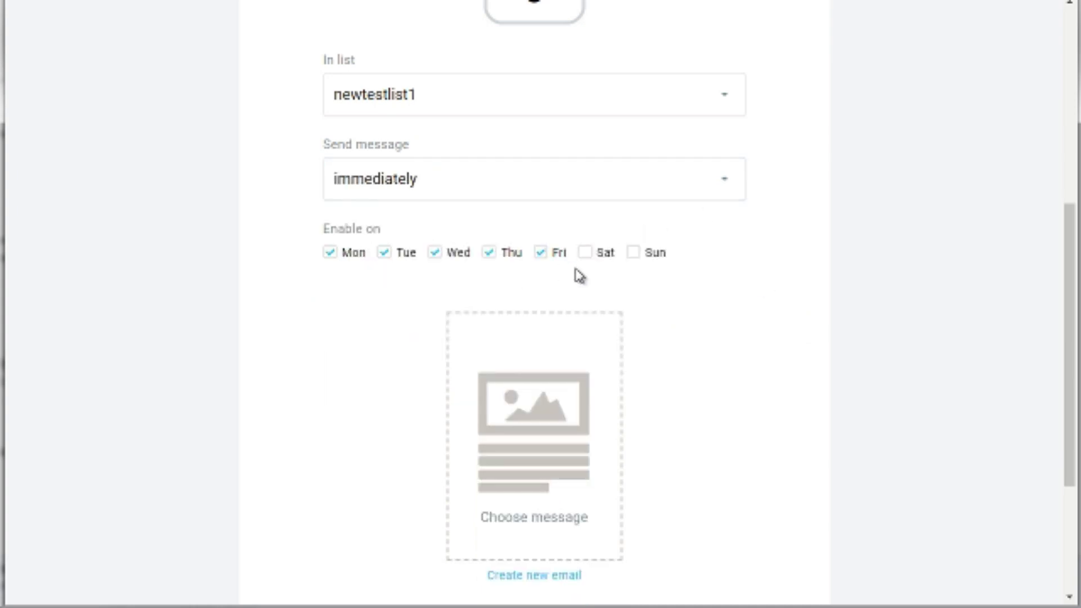
click(602, 256)
click(657, 262)
Create a new email for the autoresponder and set its message name to "SurvivalKit - Email1"
scroll(800, 259, up, 3)
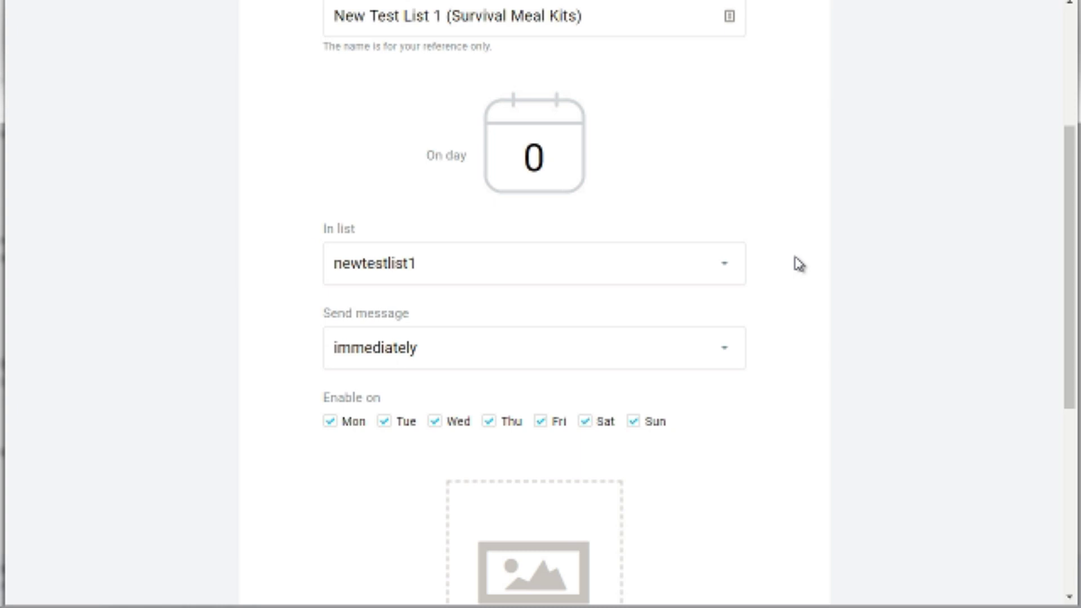
scroll(800, 265, down, 2)
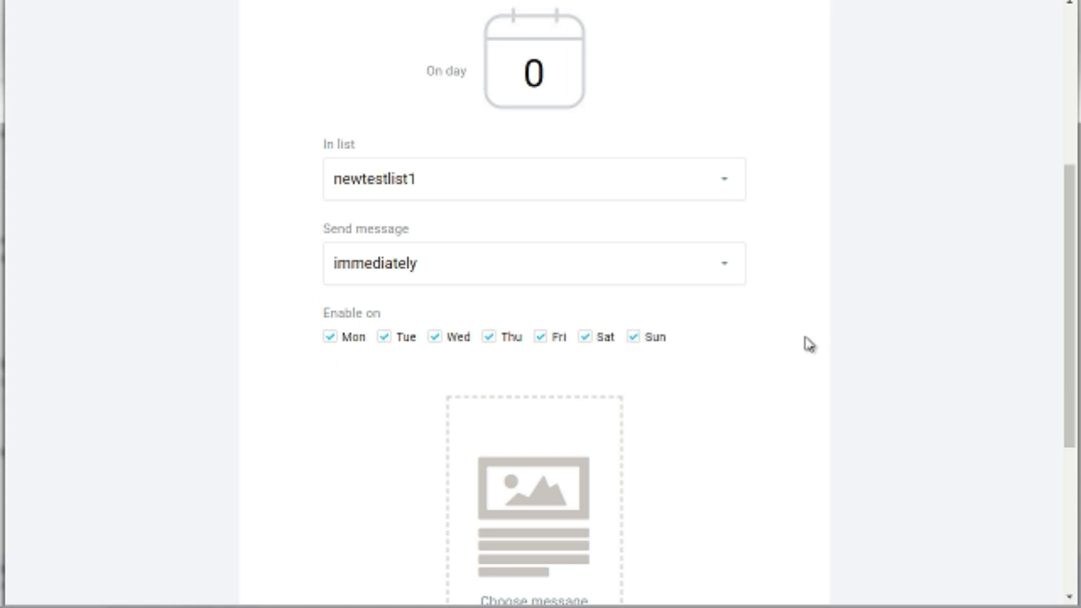
scroll(809, 344, down, 5)
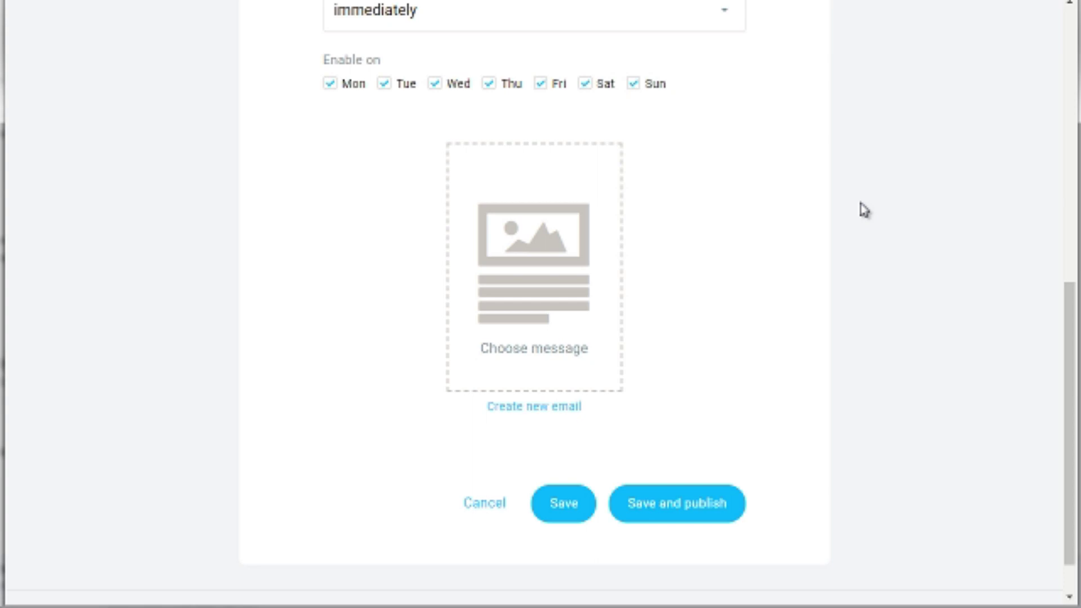
click(538, 407)
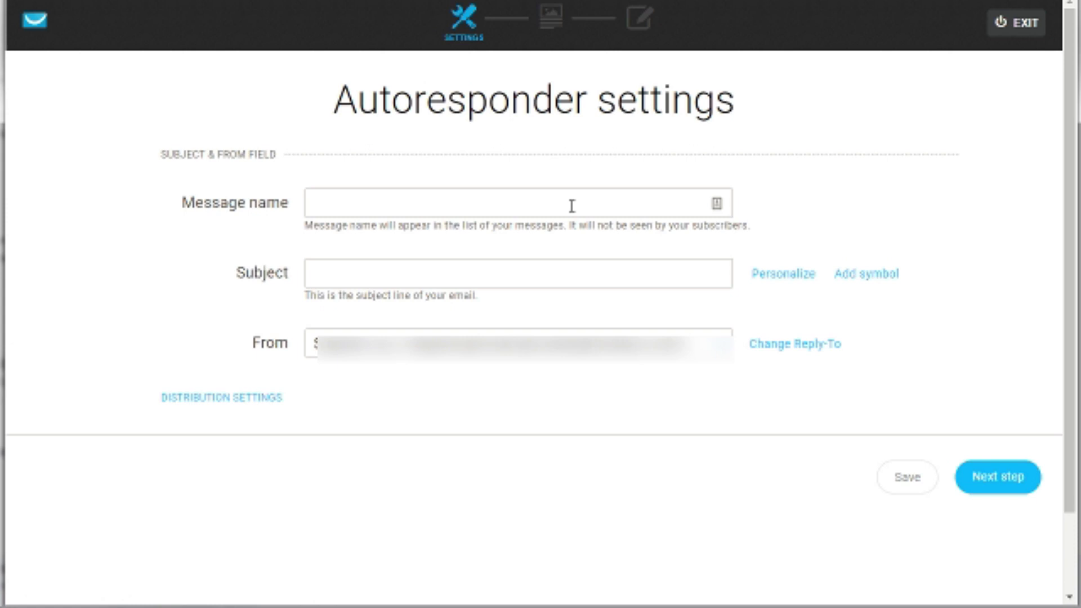
click(571, 206)
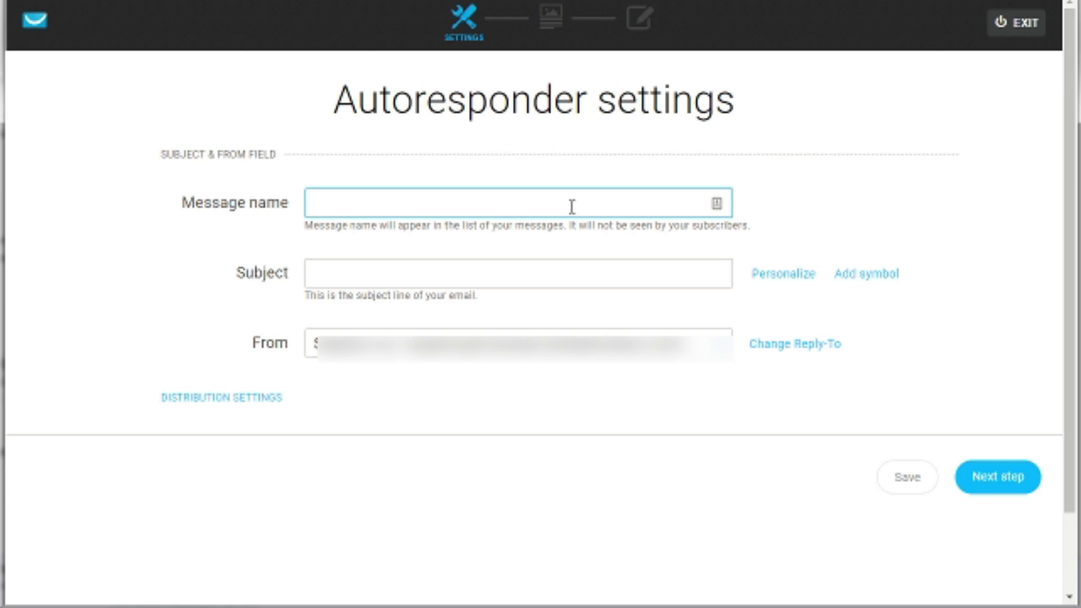
text(Survival)
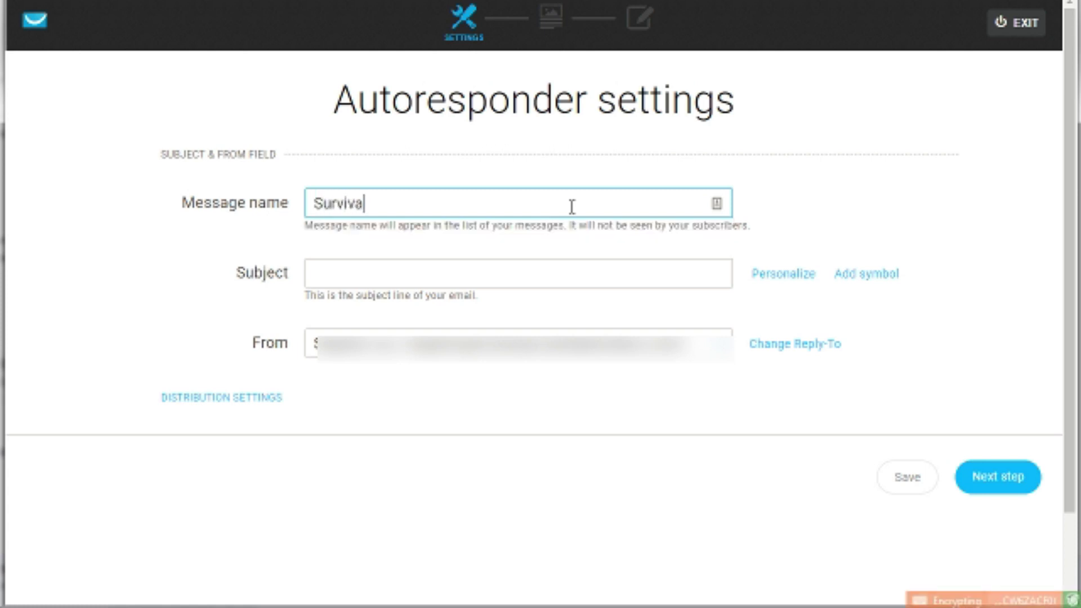
text(Kit - Email1)
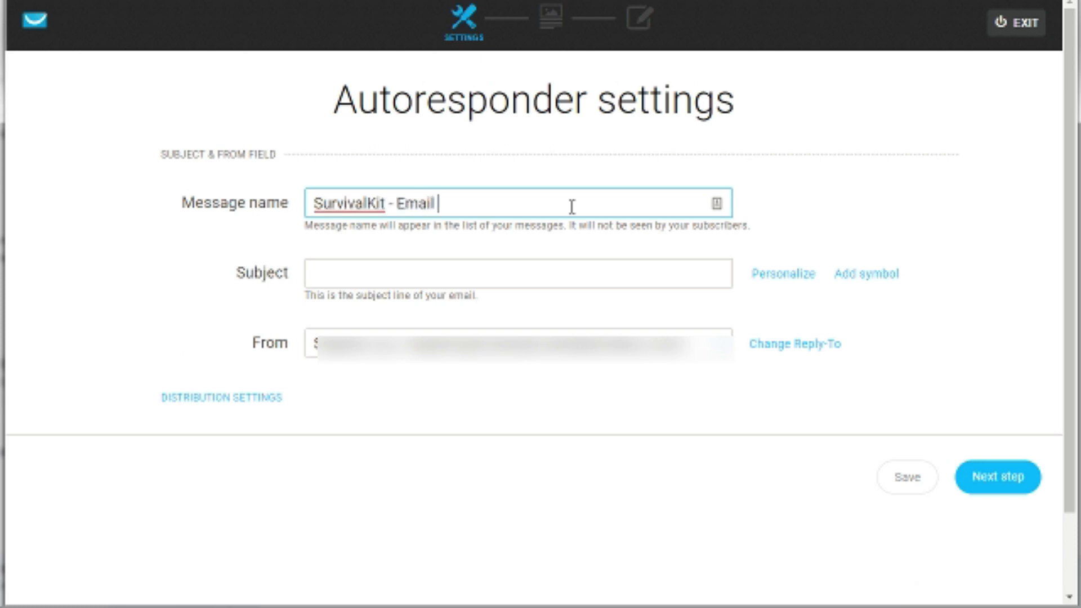
Set the email's subject line to "Welcome to Survival X"
click(356, 277)
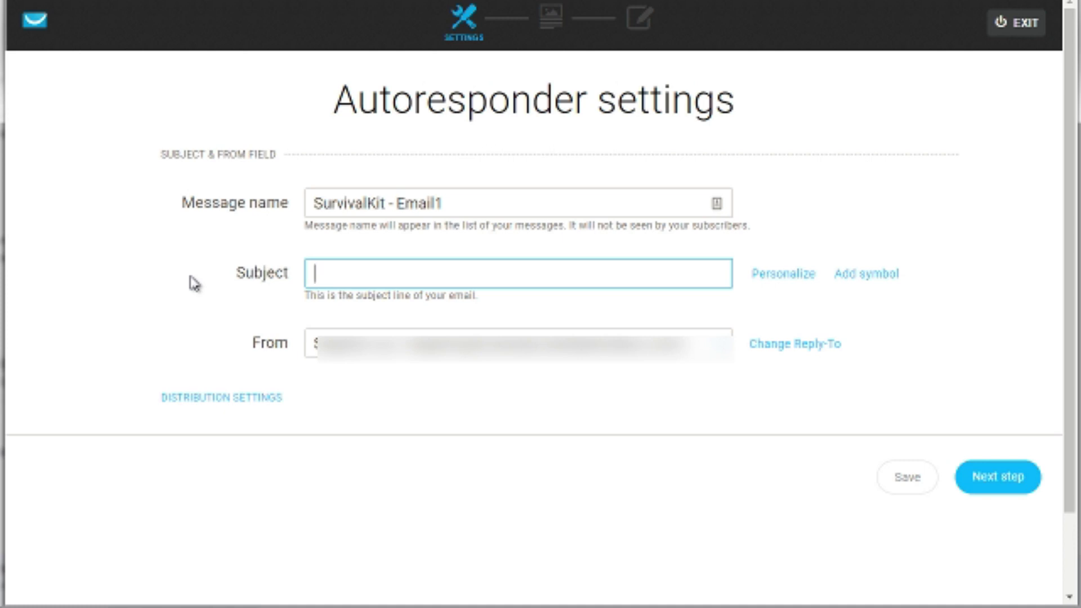
text(SurvivalKit - Email1)
key(ctrl+a)
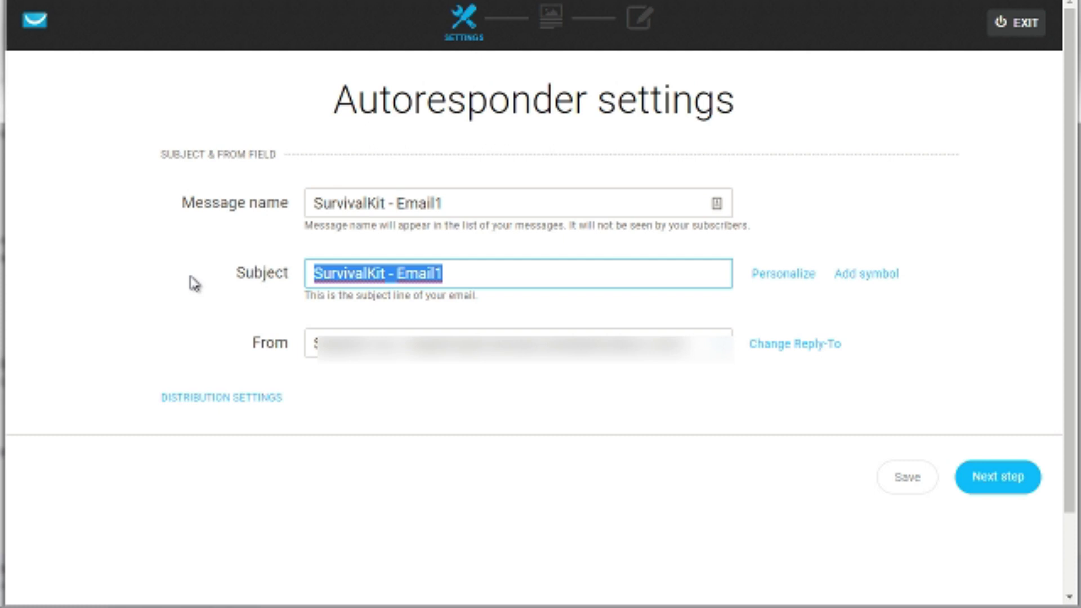
text(Welcome to S)
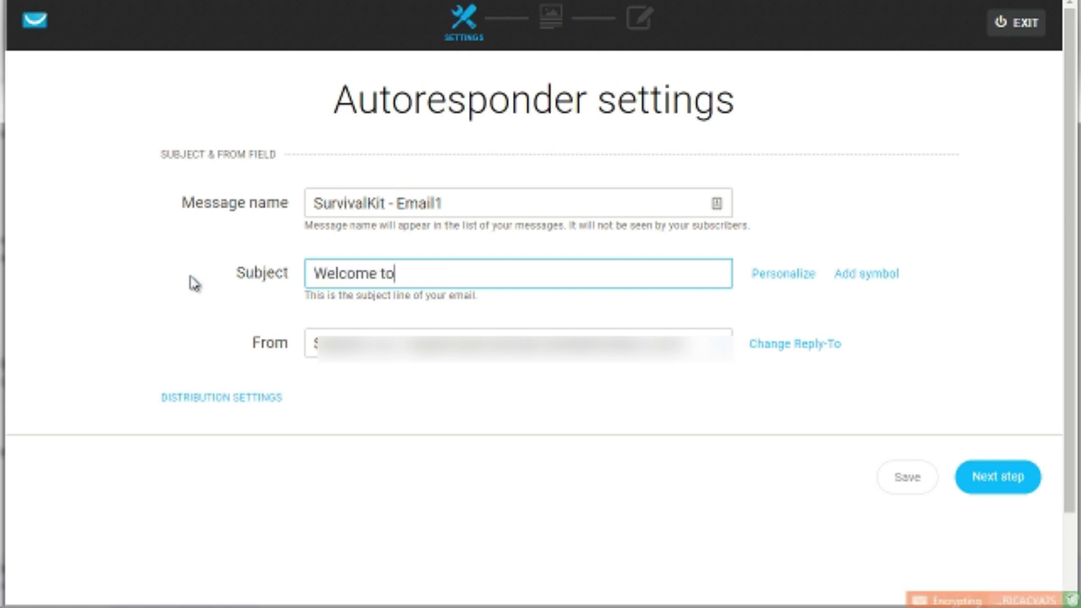
text(urvival X)
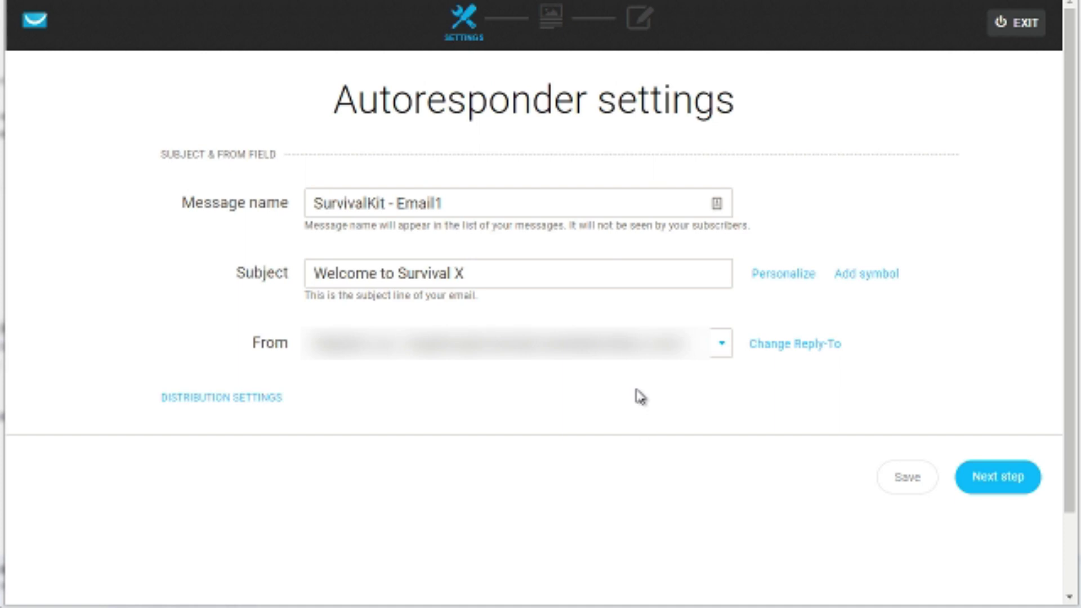
Change the ending of the subject line so it reads "Welcome to Survival Meal Kits"
click(471, 205)
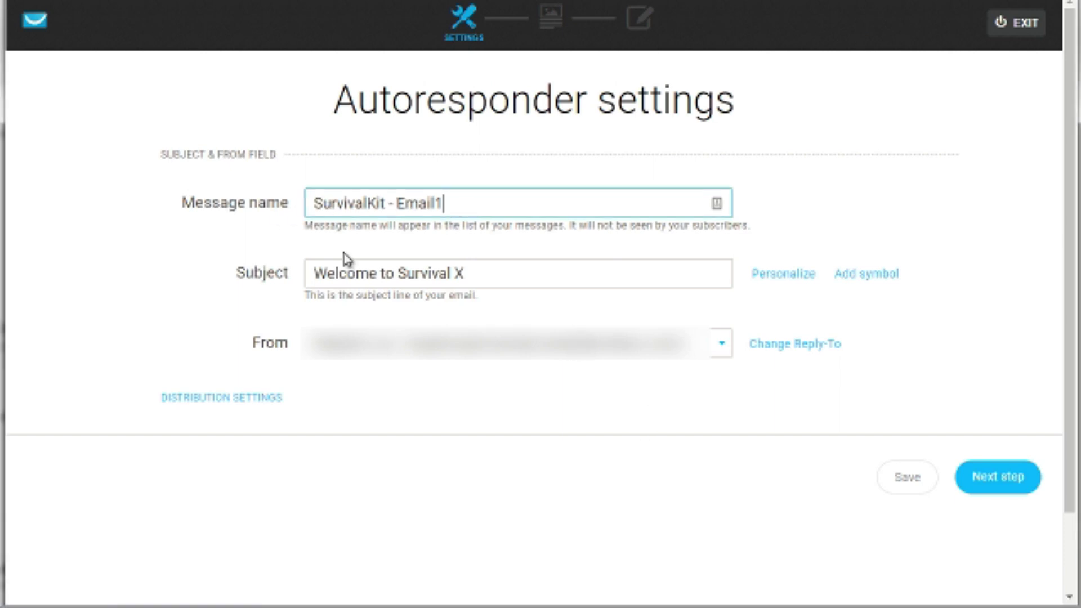
click(231, 275)
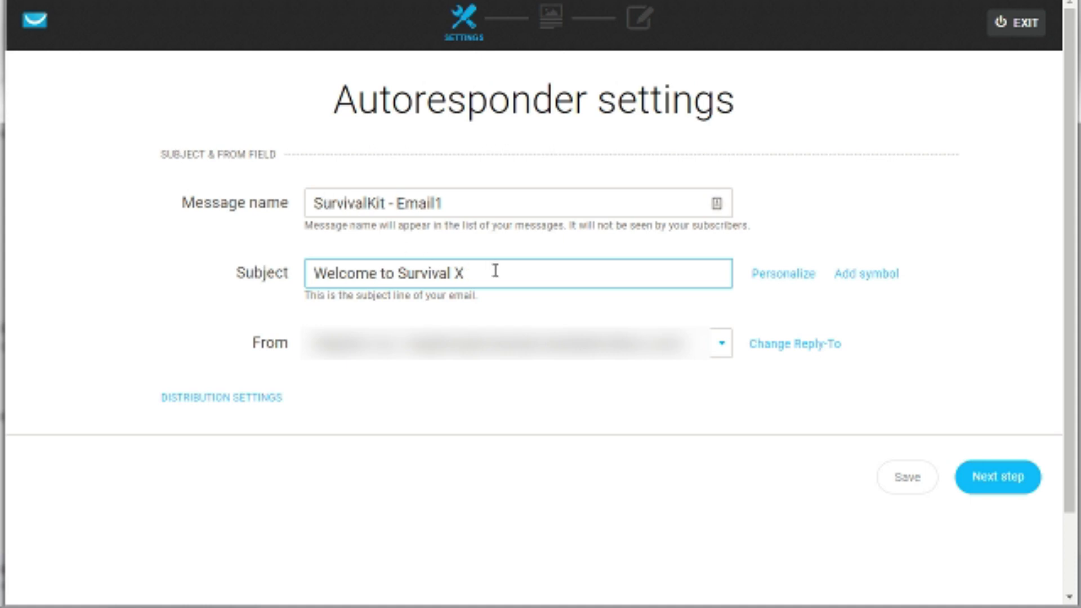
drag(467, 273, 388, 273)
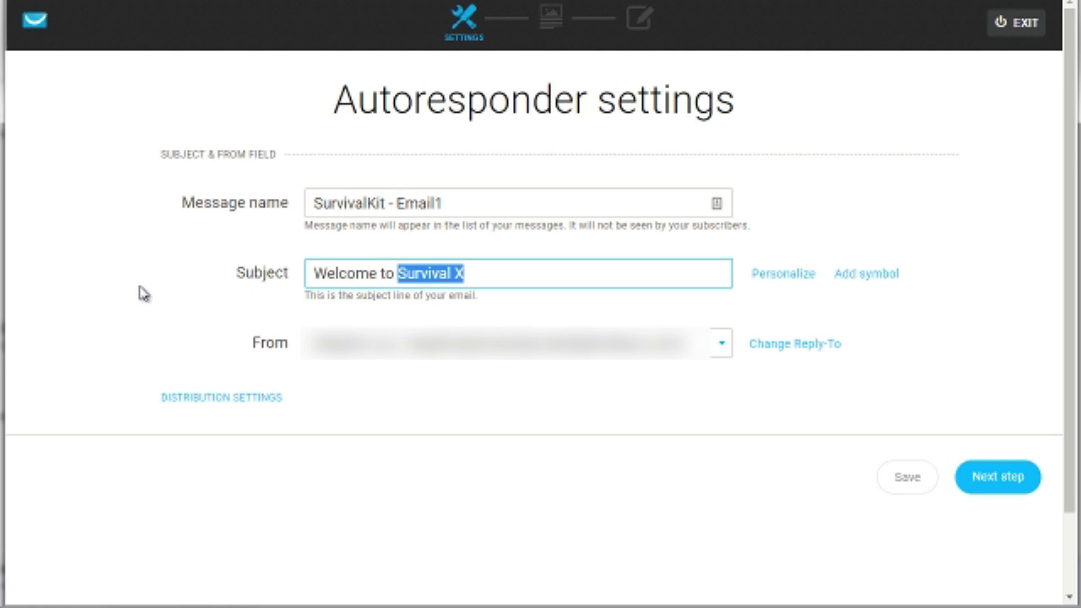
text(Survival Meal Kits)
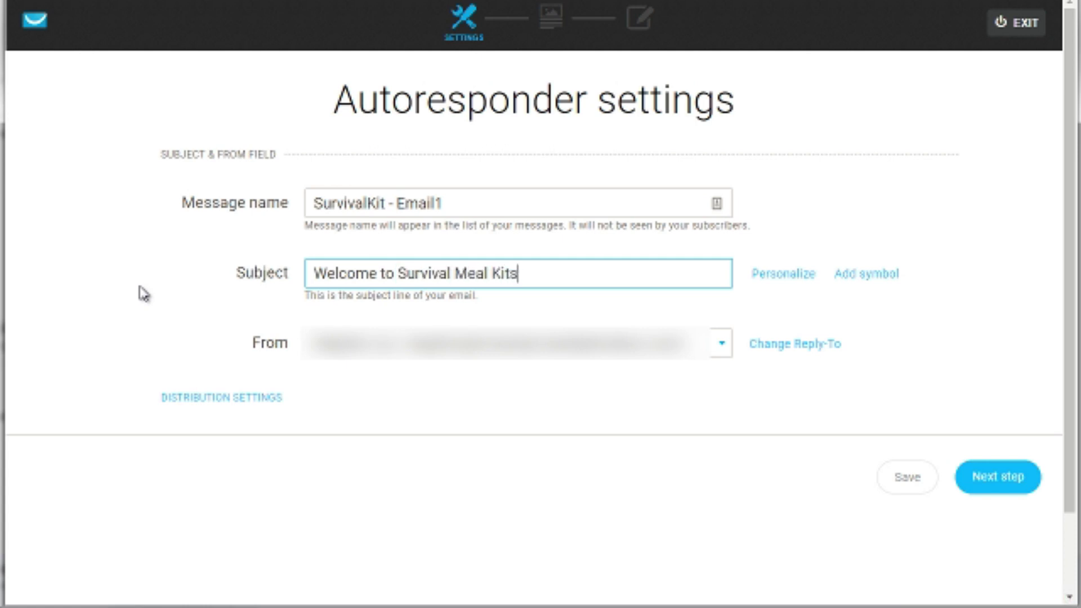
Replace the email's subject line with "Here's your top 5 survival guide"
key(ctrl+a)
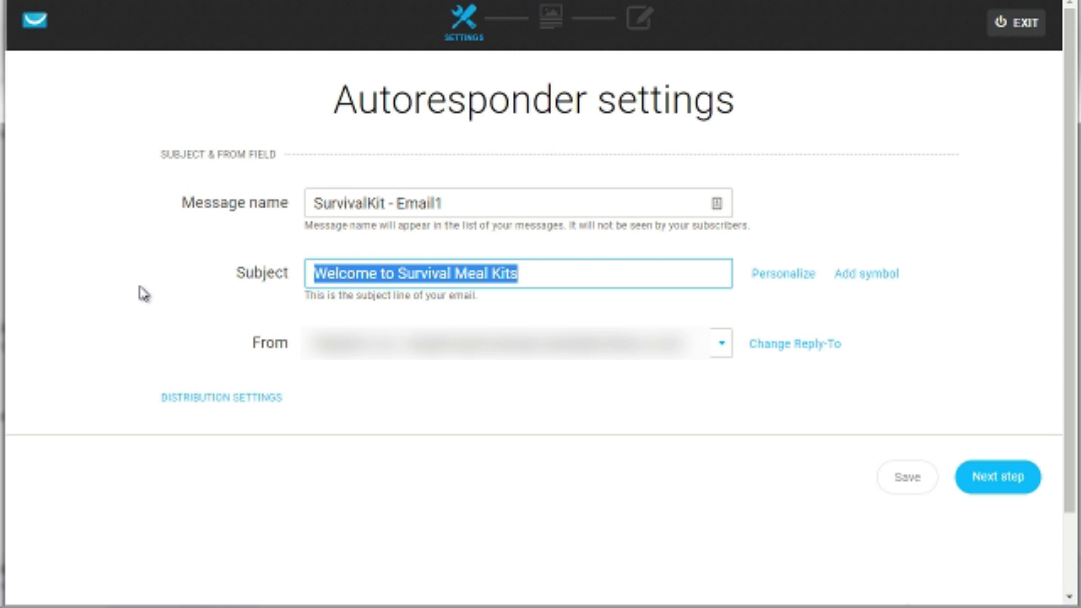
text(Here's your top 5 survival )
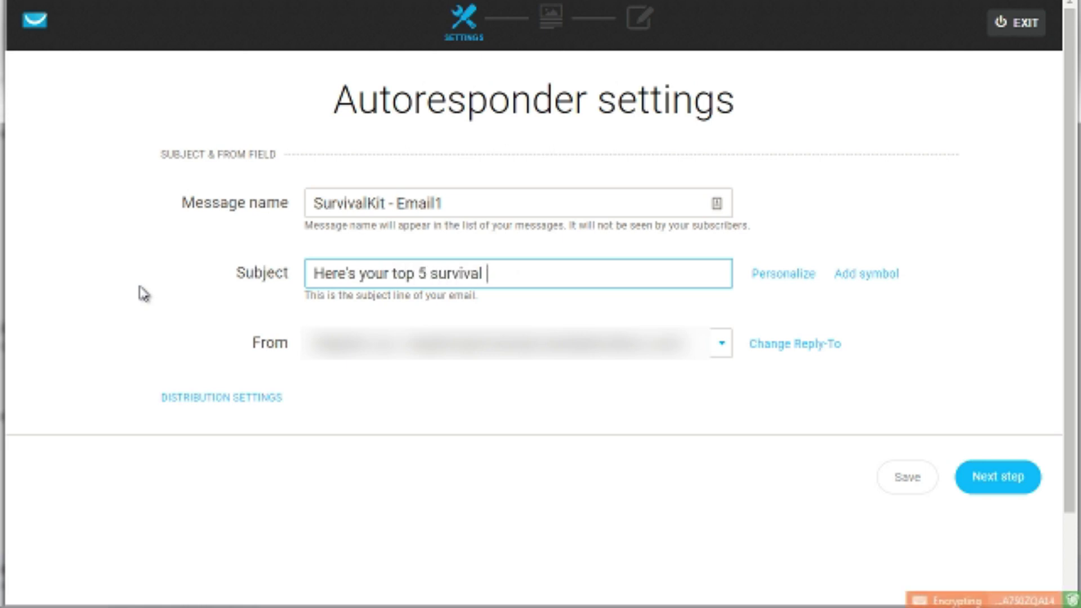
text(guide)
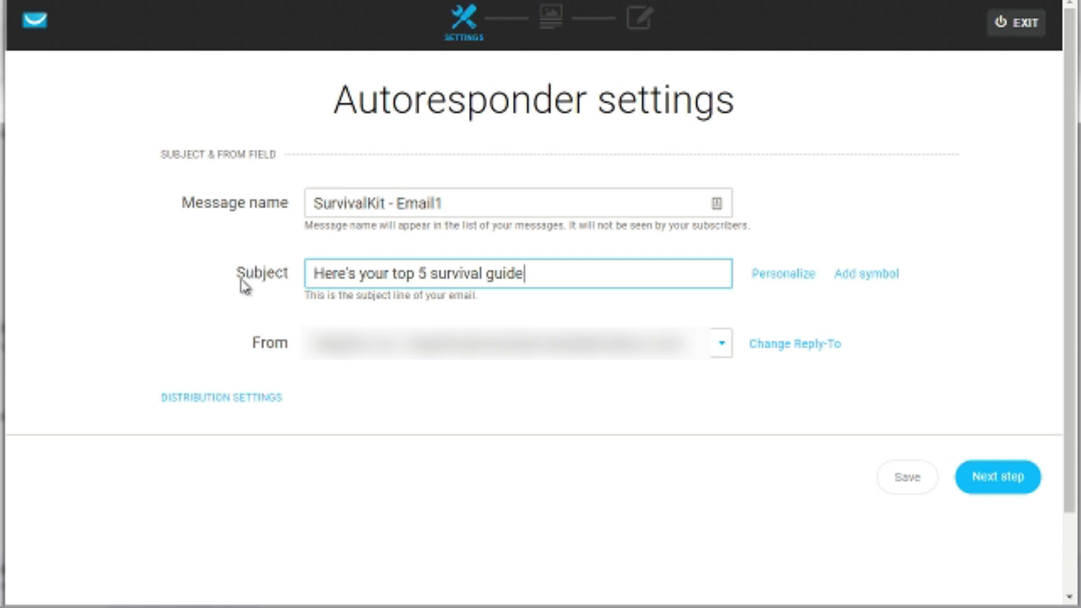
Check the symbol and personalization options for the subject line, and continue to the template selection
click(855, 275)
click(761, 280)
mouse_move(873, 273)
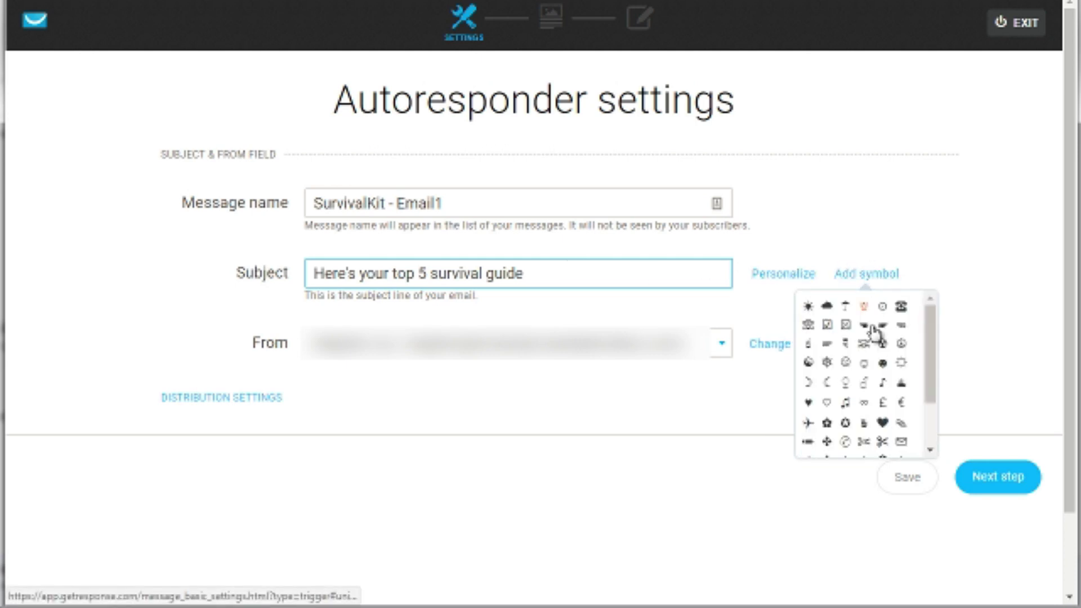
click(504, 434)
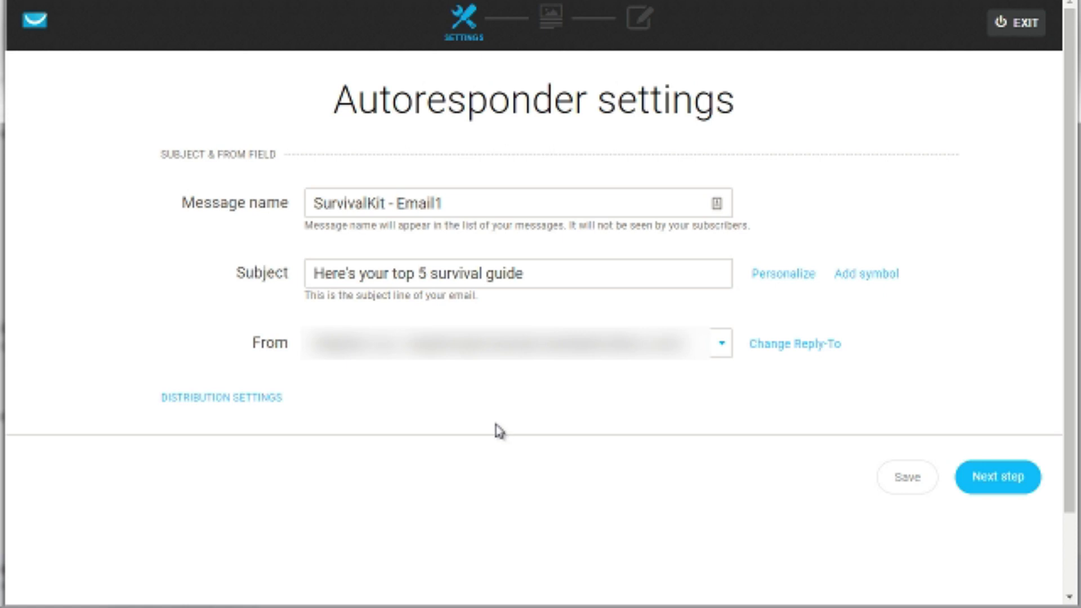
mouse_move(887, 275)
click(500, 212)
click(780, 196)
click(786, 275)
click(1018, 496)
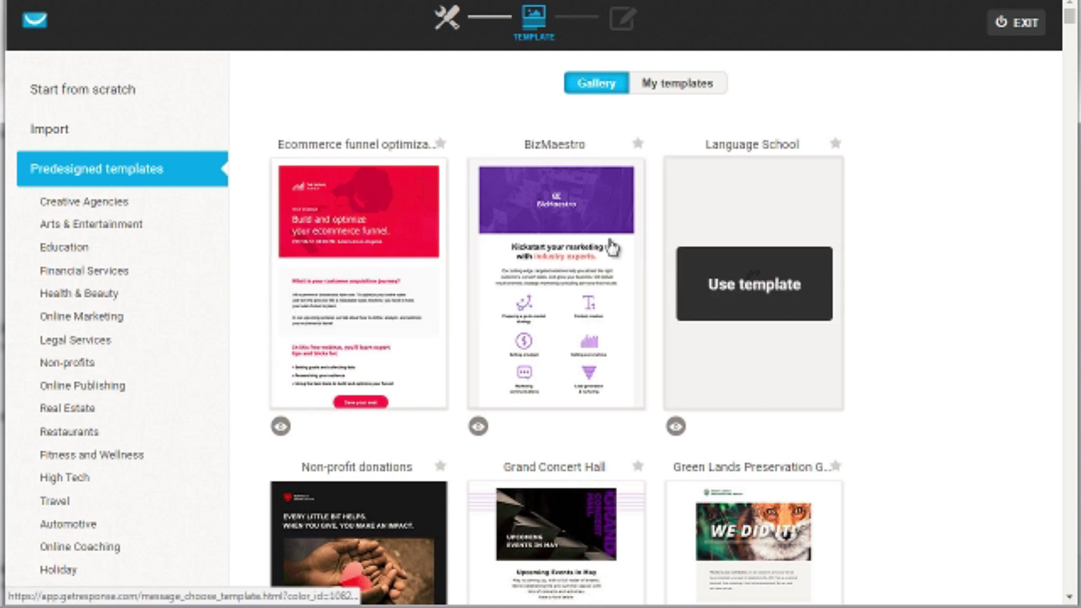
Browse the predesigned email templates, their categories, and the plain text and HTML editor options
scroll(259, 292, down, 5)
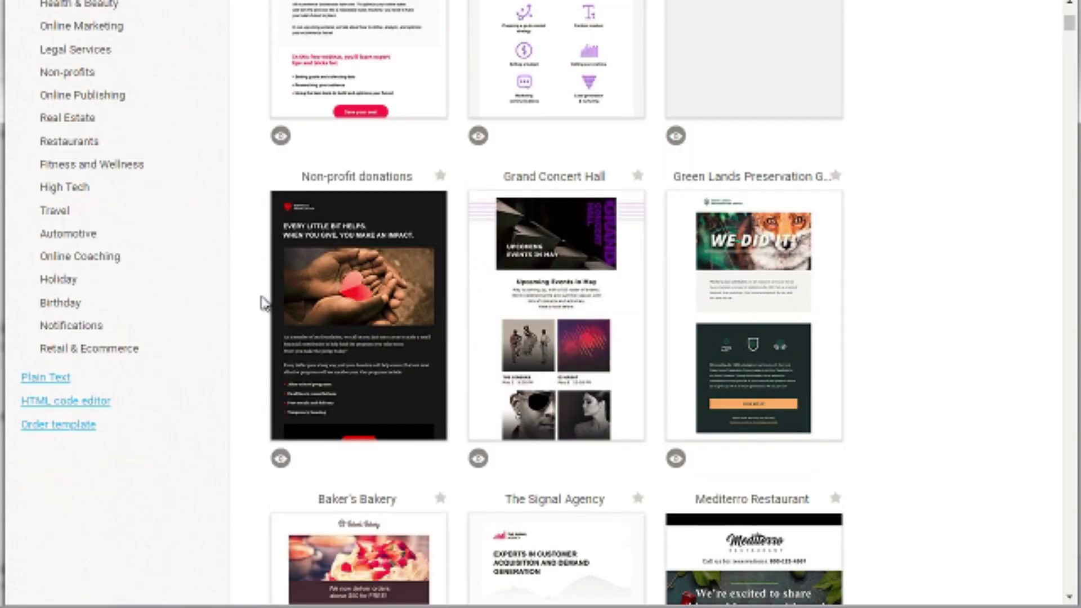
scroll(264, 304, down, 1)
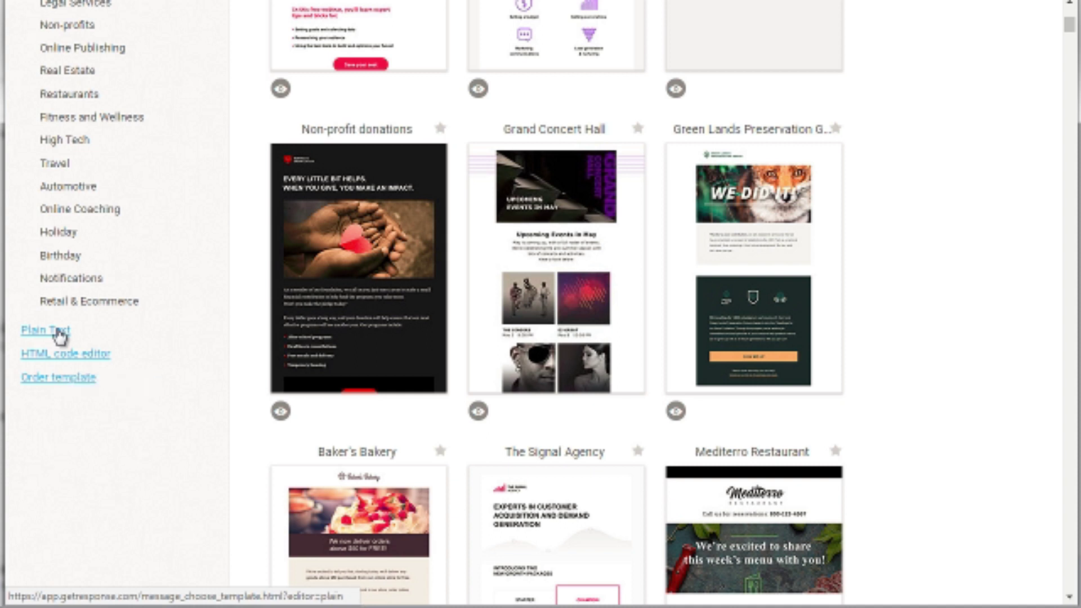
scroll(212, 320, up, 4)
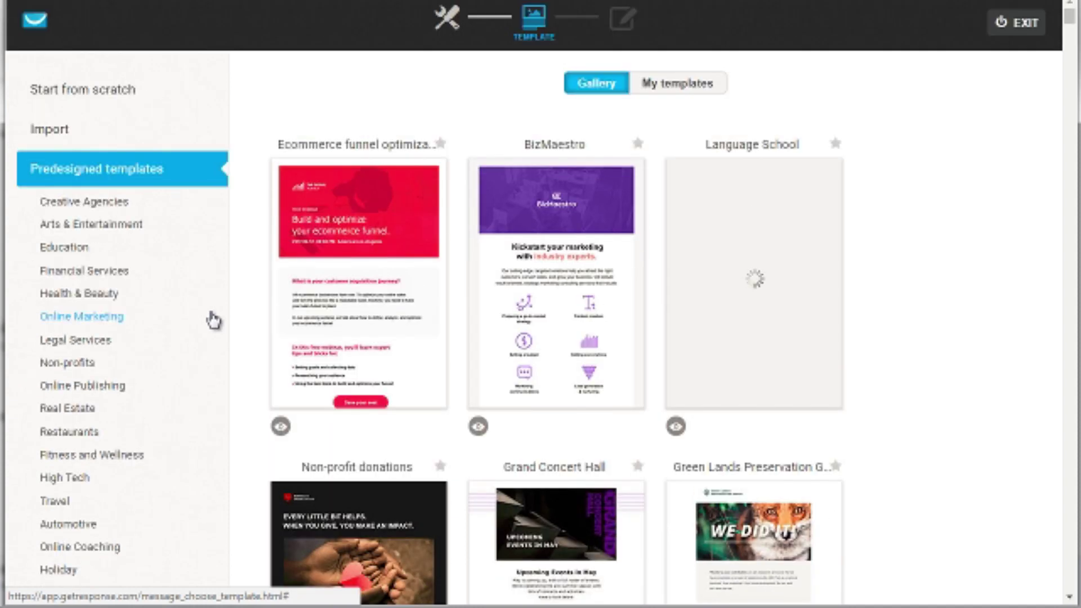
scroll(213, 319, down, 1)
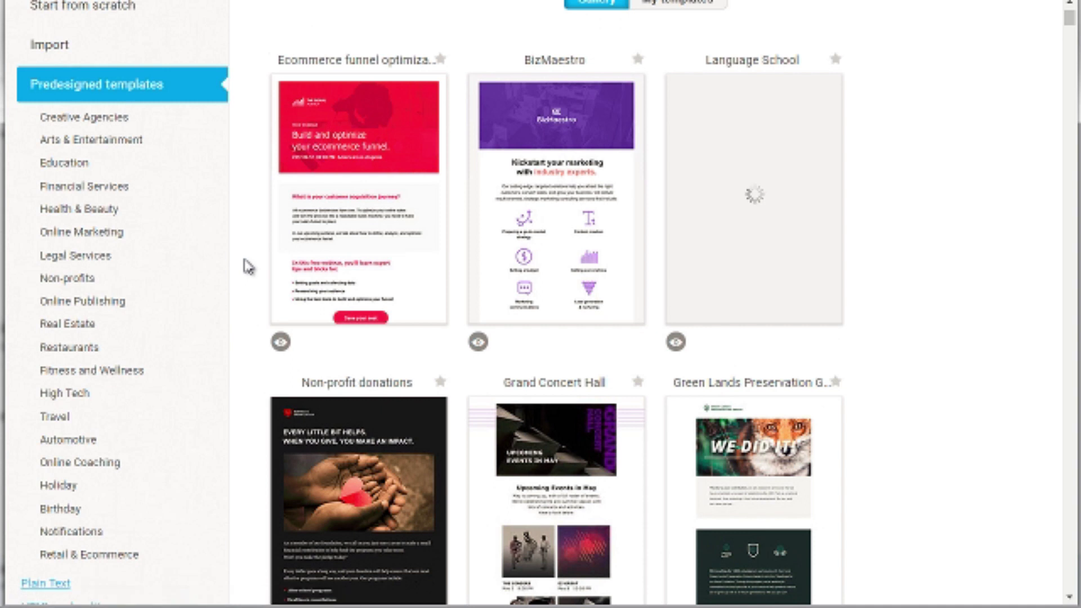
scroll(247, 267, down, 1)
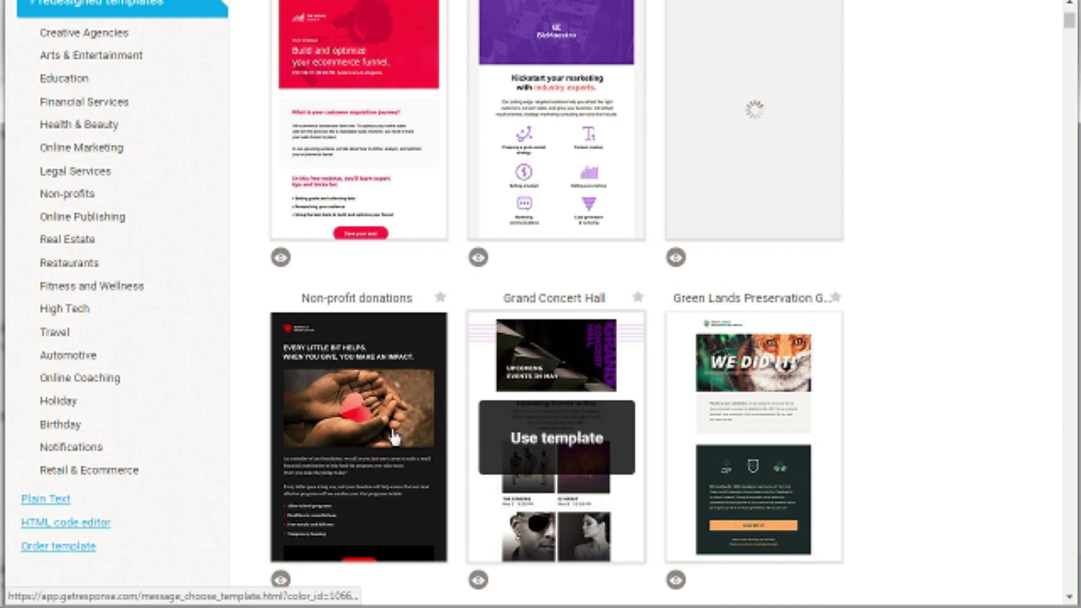
scroll(248, 383, down, 1)
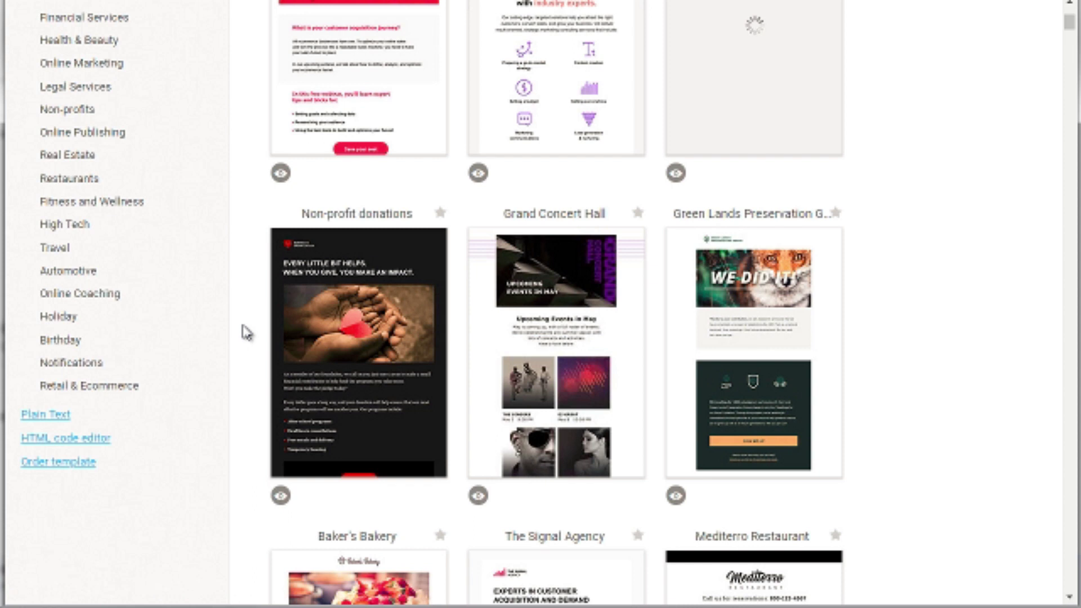
scroll(241, 333, down, 1)
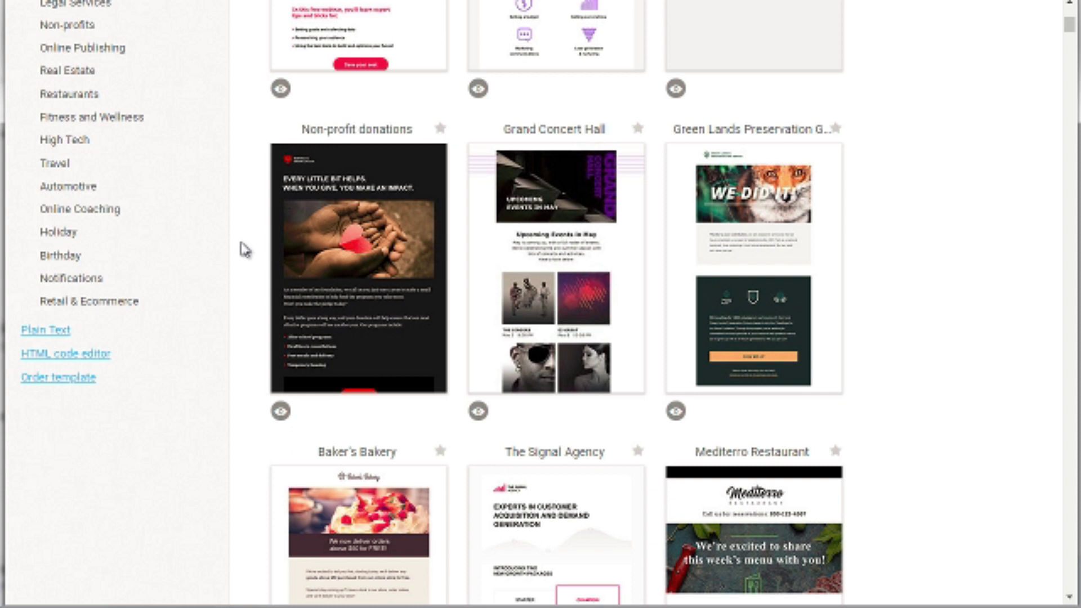
scroll(245, 249, up, 6)
scroll(245, 249, down, 4)
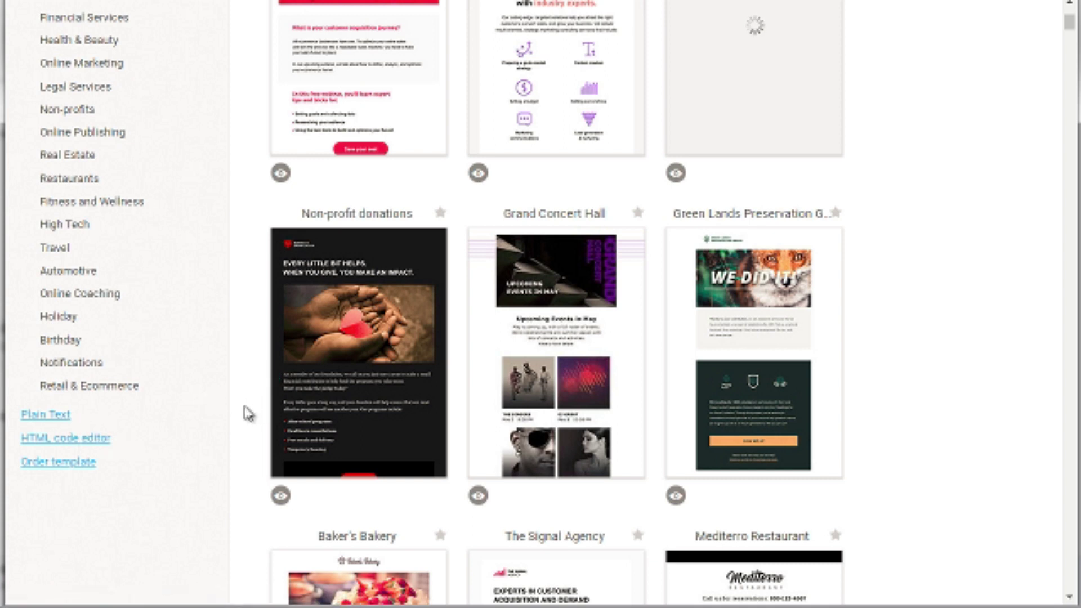
scroll(248, 413, down, 6)
scroll(248, 413, up, 8)
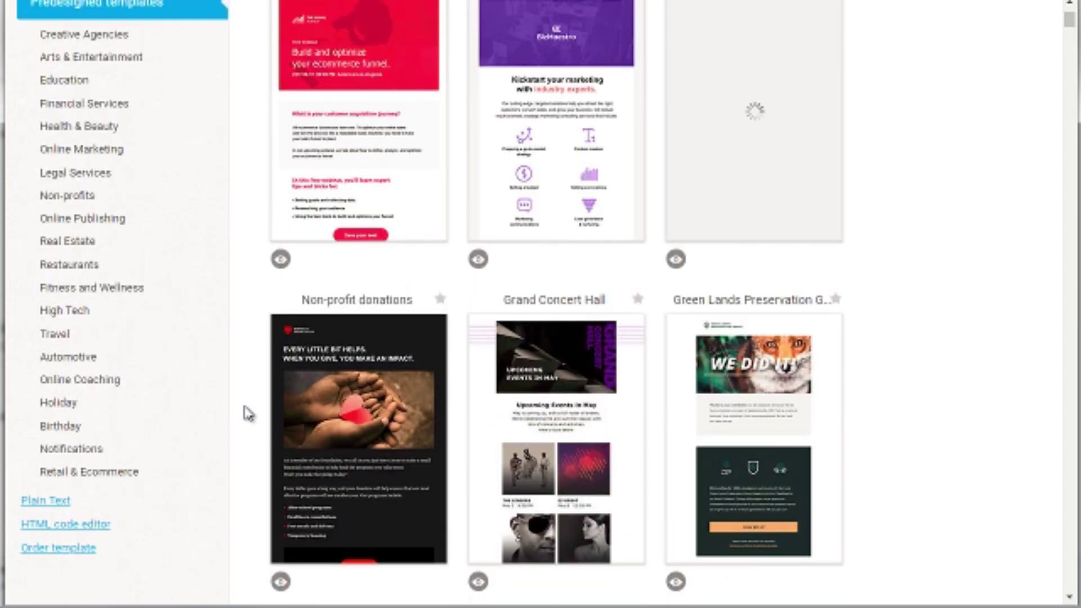
scroll(246, 413, up, 3)
scroll(244, 412, down, 2)
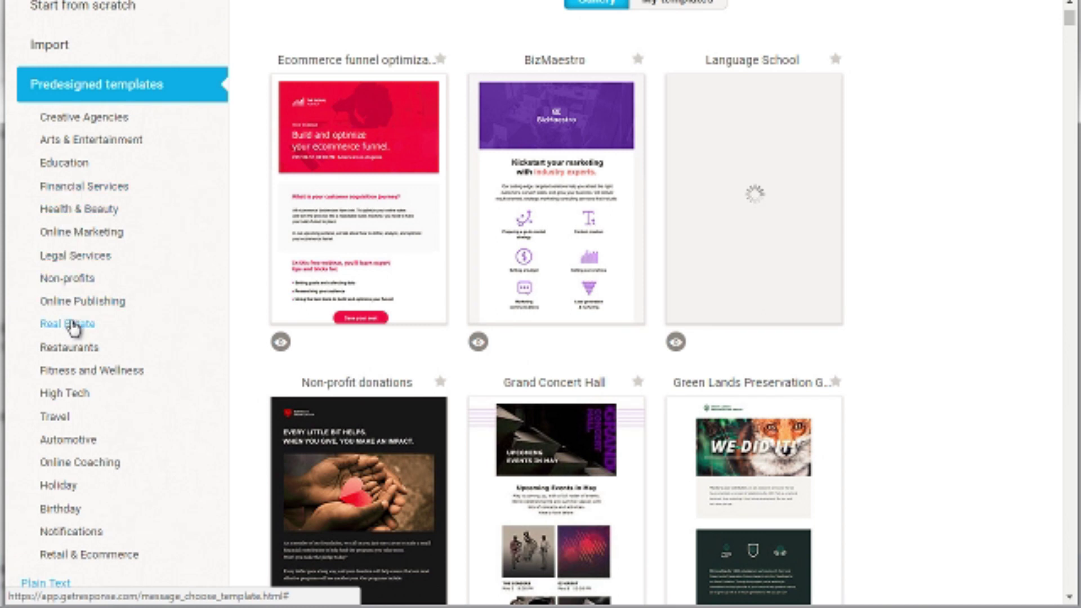
scroll(71, 326, down, 2)
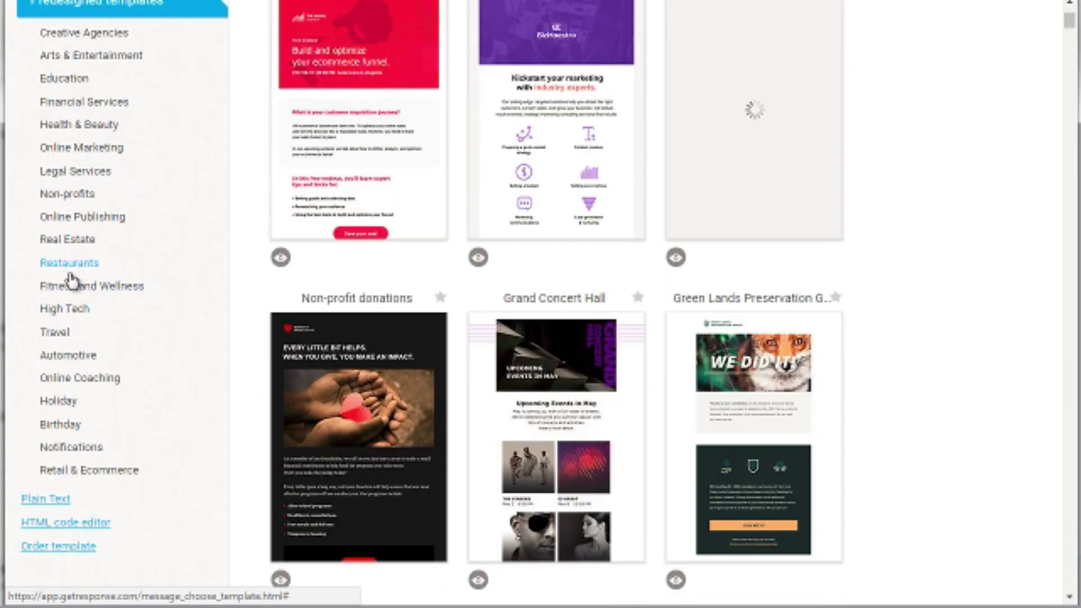
Filter the predesigned templates to the Restaurants category and look through its designs
click(71, 270)
scroll(254, 247, down, 4)
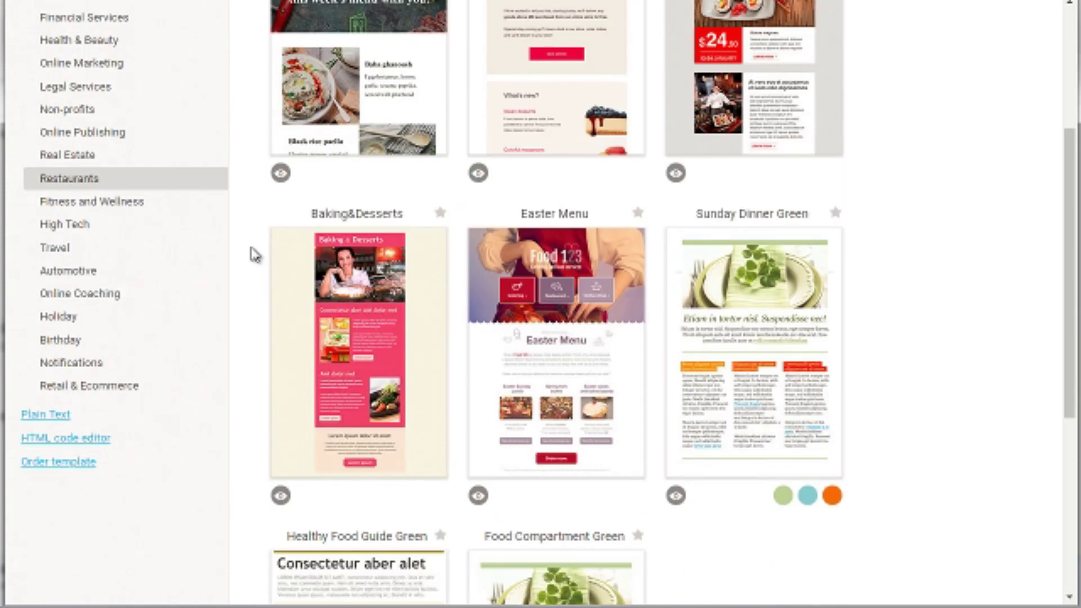
scroll(254, 255, down, 4)
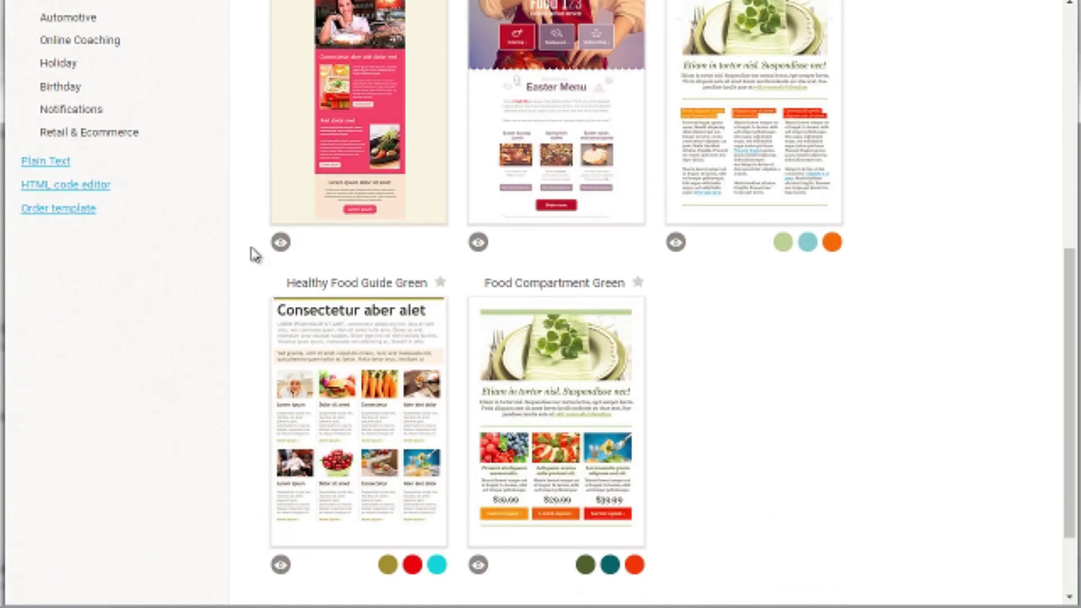
scroll(255, 255, up, 8)
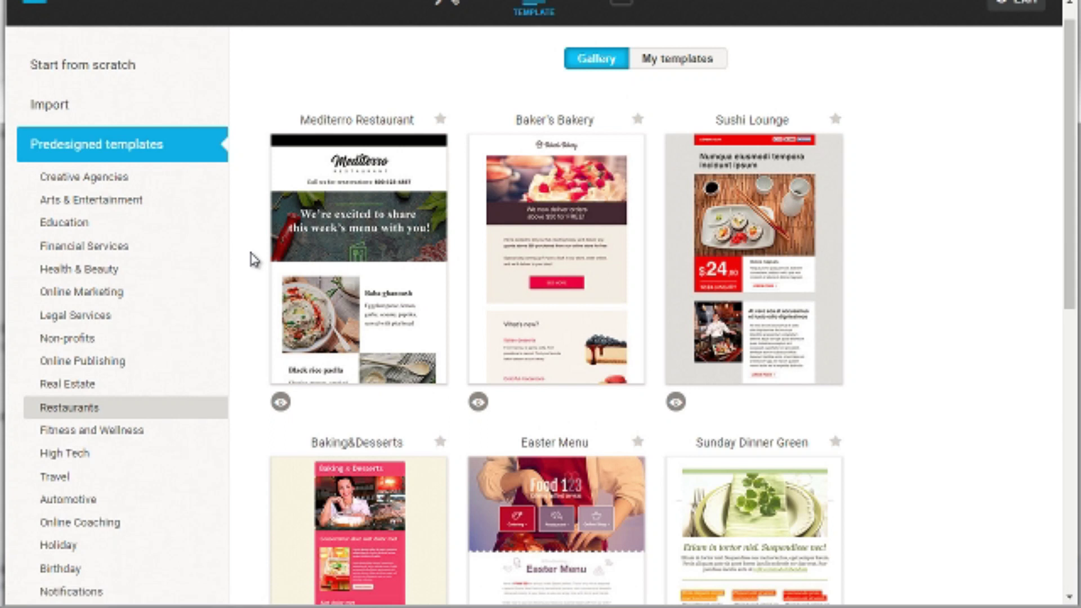
scroll(254, 260, up, 1)
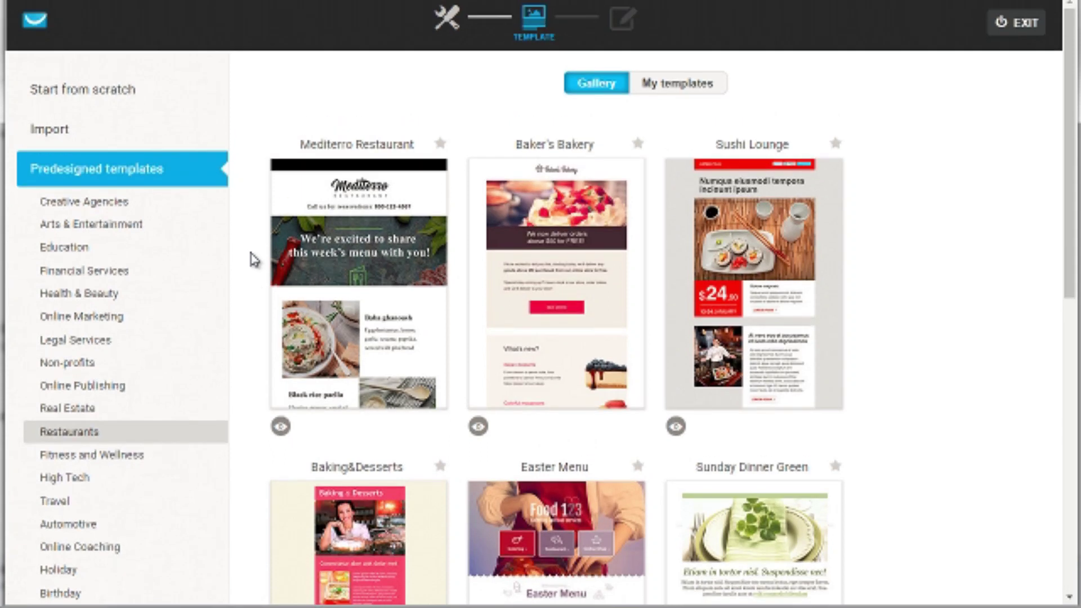
scroll(254, 260, down, 2)
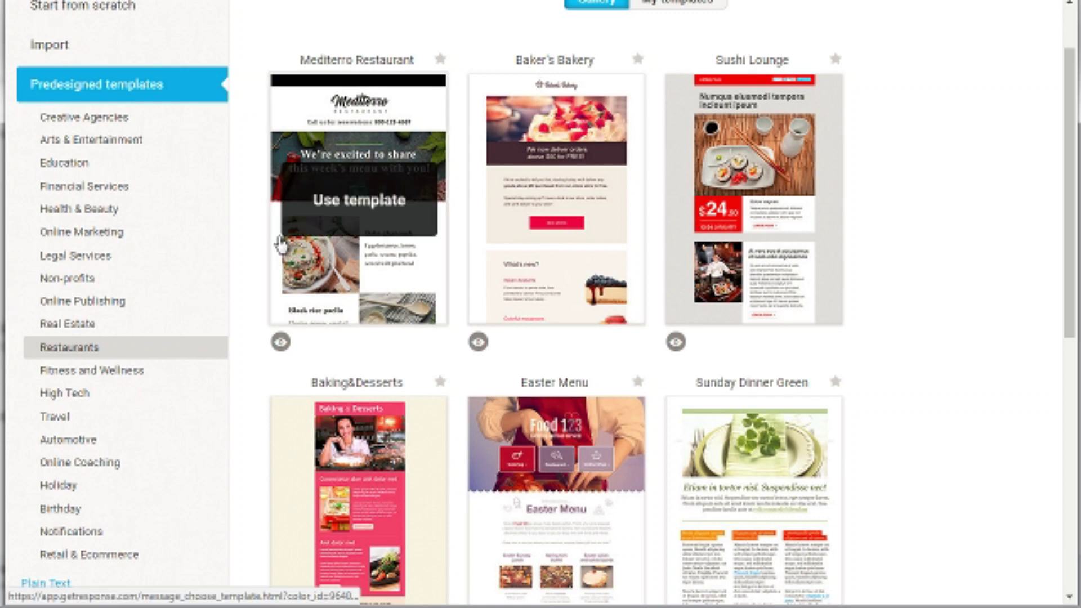
scroll(251, 282, down, 6)
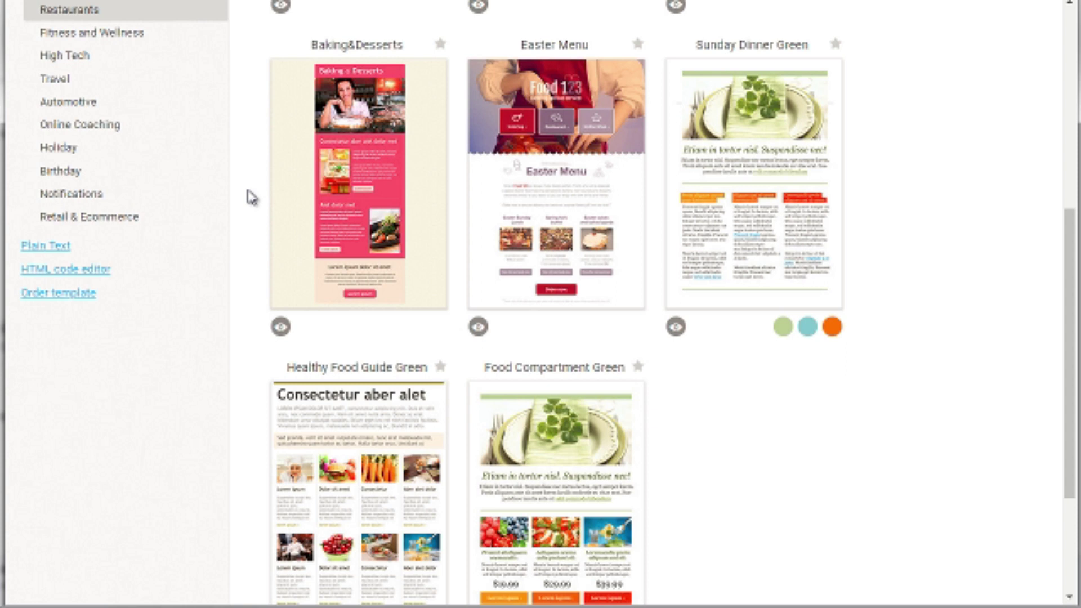
Choose the HTML code editor for the email and show its WYSIWYG view
mouse_move(751, 127)
click(80, 271)
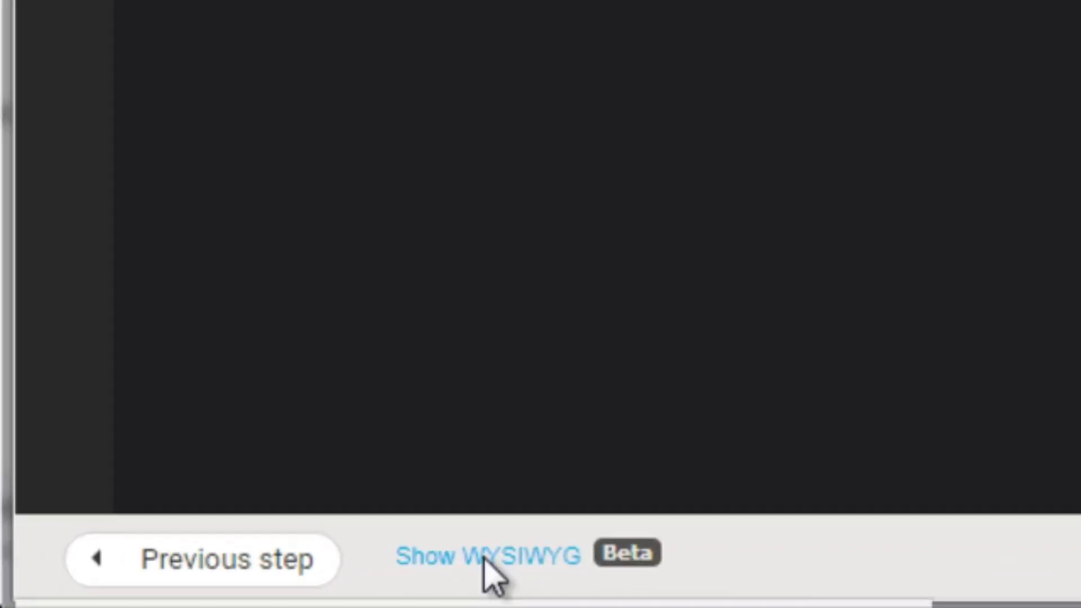
click(482, 558)
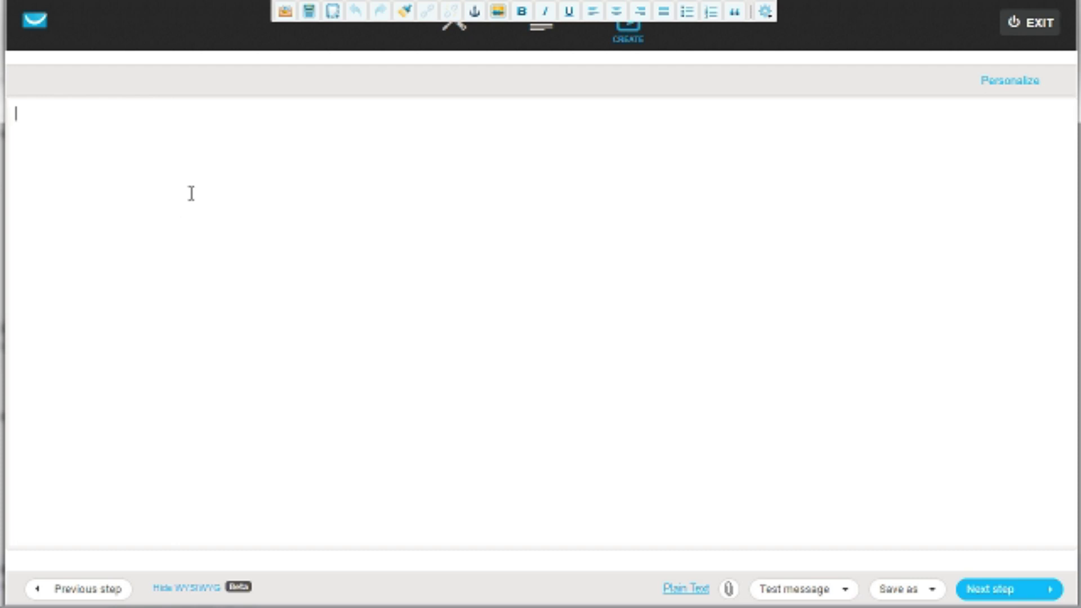
Write the greeting "Hey [[firstname]]," using the first name contact field, and start a new paragraph
text(Hey)
click(997, 80)
click(947, 177)
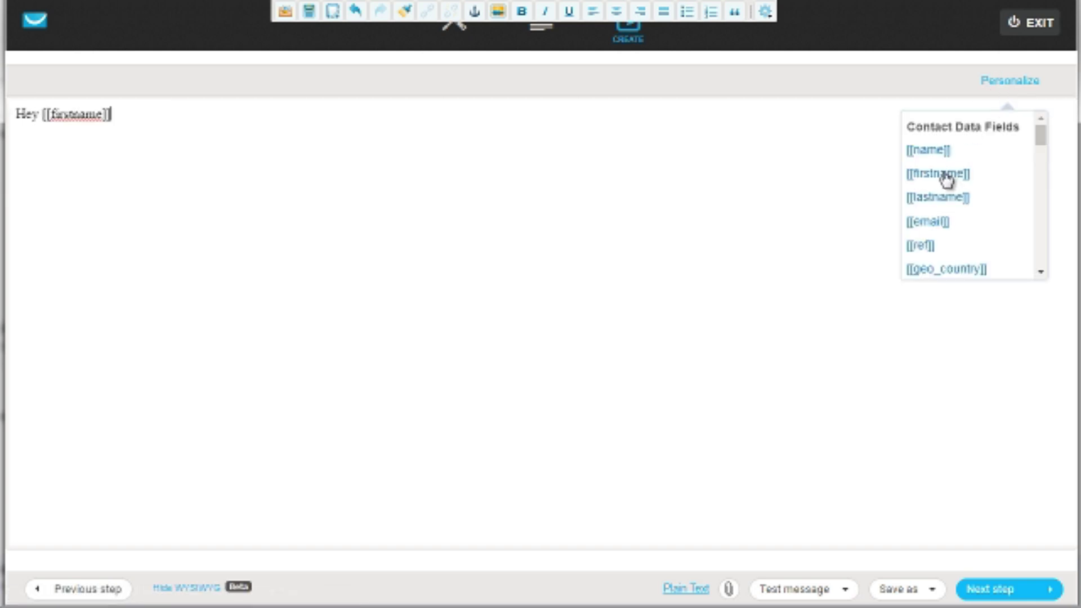
text(,)
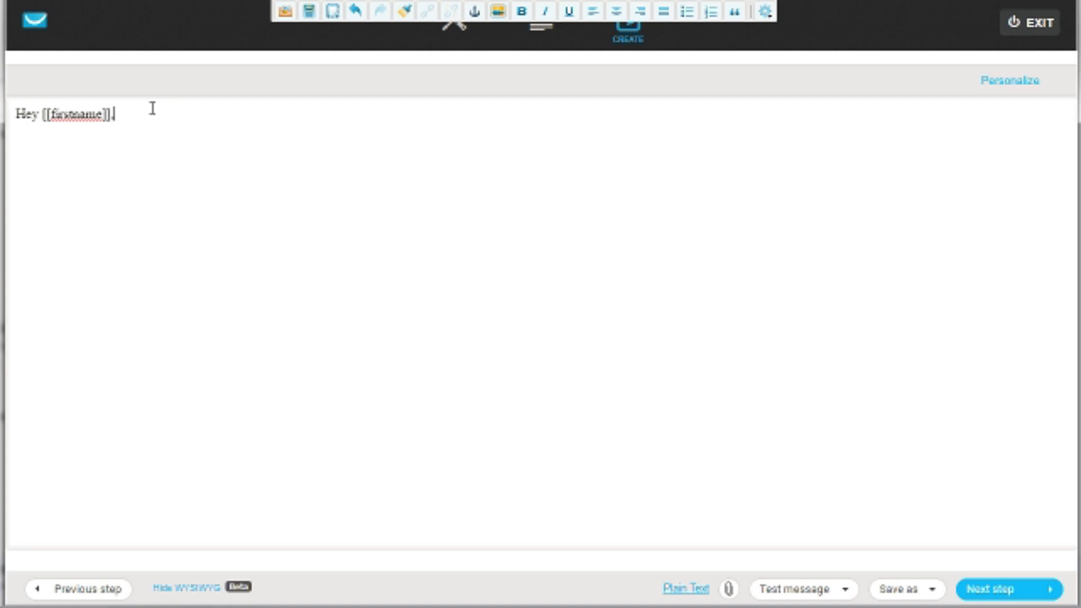
key(Return)
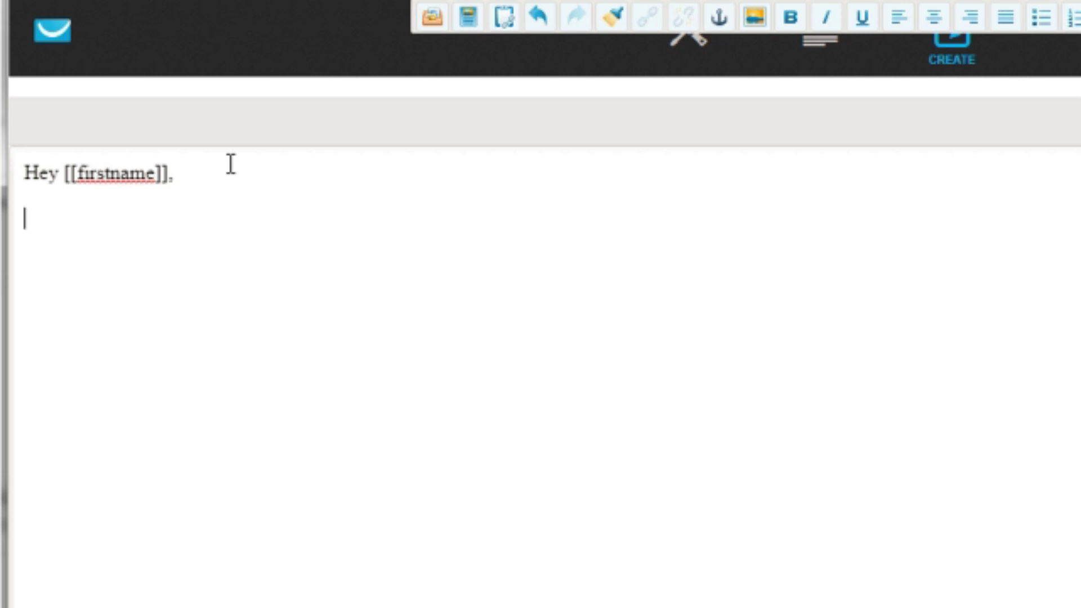
Delete the new paragraph, the comma and the [[firstname]] placeholder, keeping only "Hey" in the message
key(BackSpace)
key(BackSpace)
key(BackSpace)
key(BackSpace)
key(BackSpace)
key(BackSpace)
key(BackSpace)
key(BackSpace)
key(BackSpace)
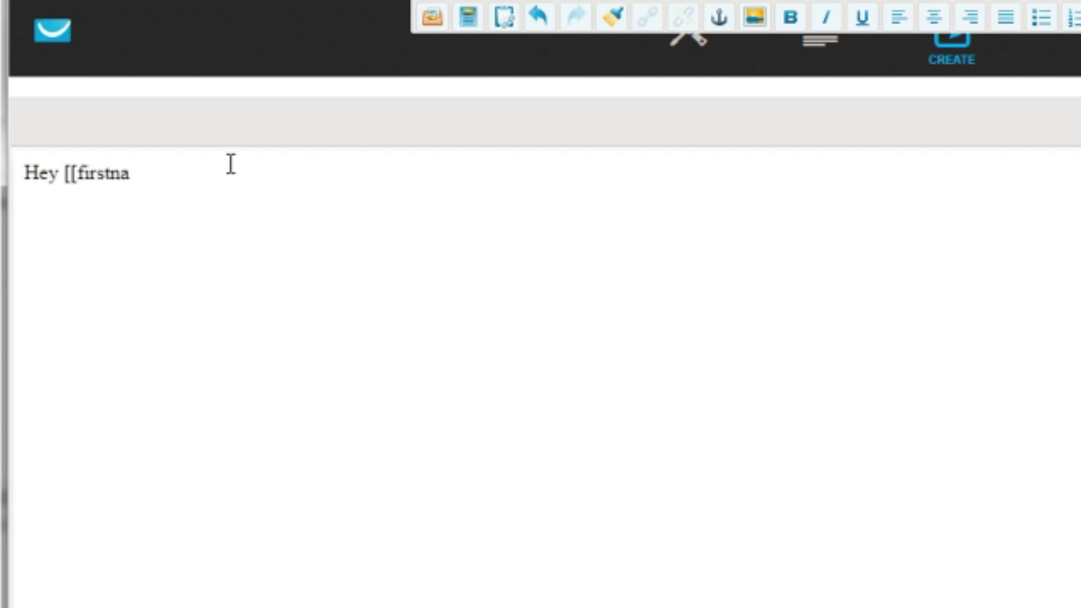
key(BackSpace)
key(BackSpace)
key(BackSpace)
key(BackSpace)
key(BackSpace)
key(BackSpace)
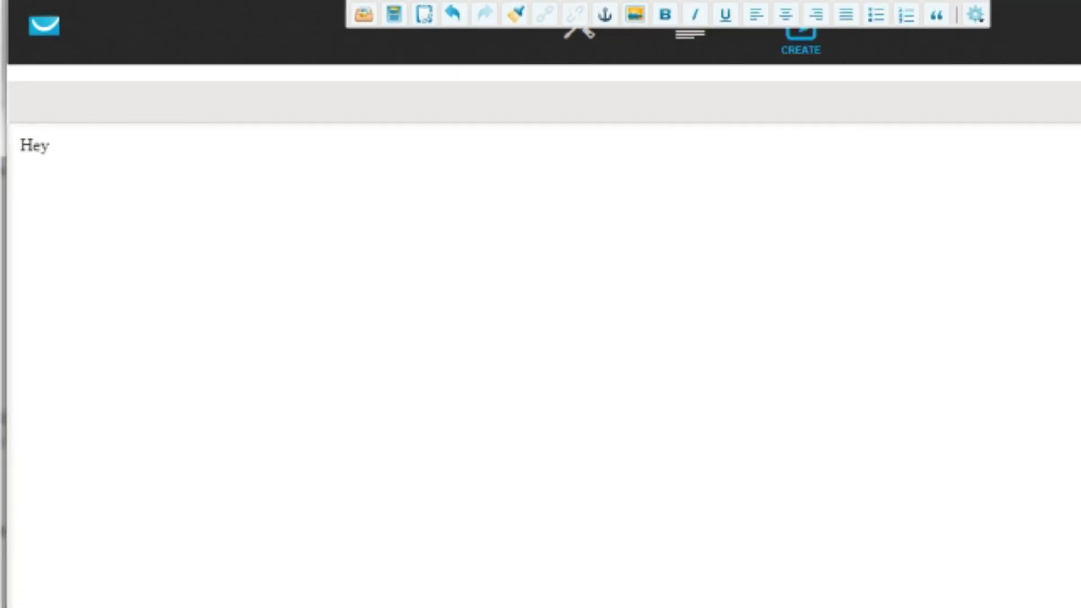
Look through the contact data fields and custom fields available for personalizing the message
click(1010, 80)
click(1000, 84)
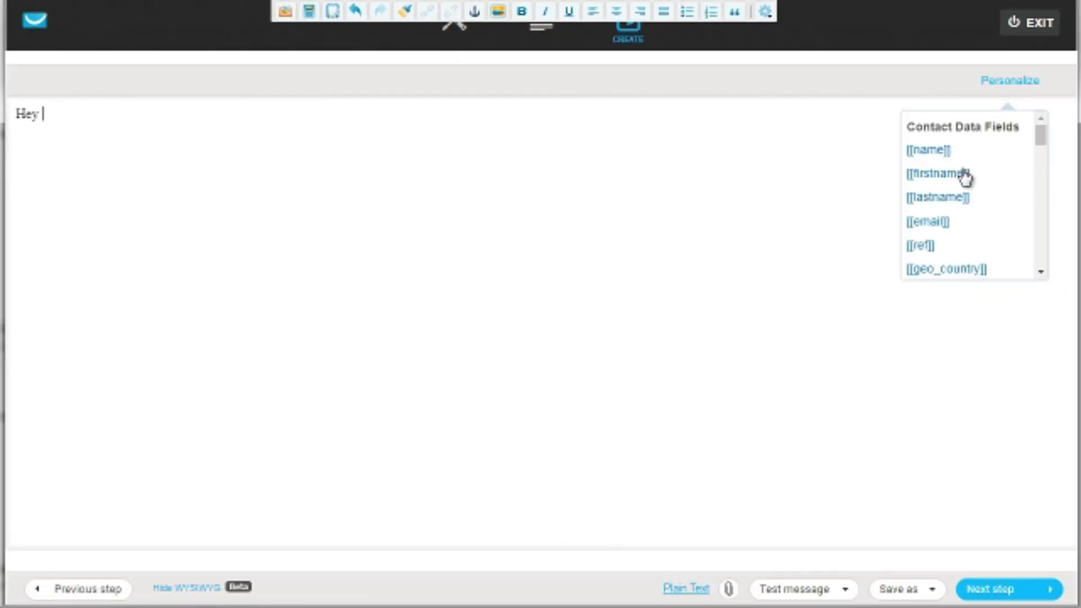
scroll(957, 217, down, 2)
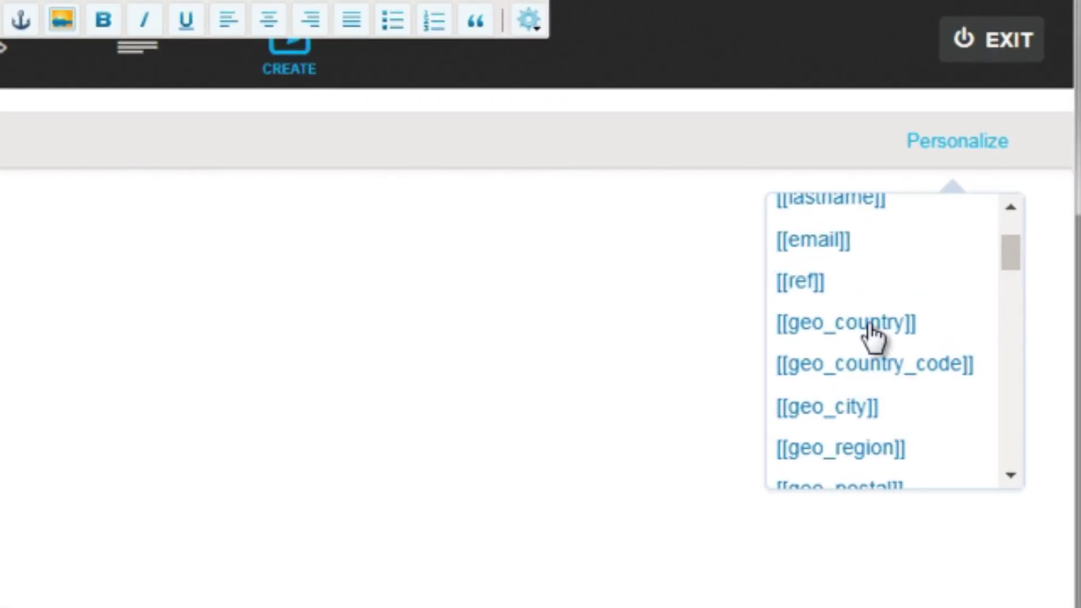
scroll(873, 337, down, 3)
scroll(880, 402, down, 3)
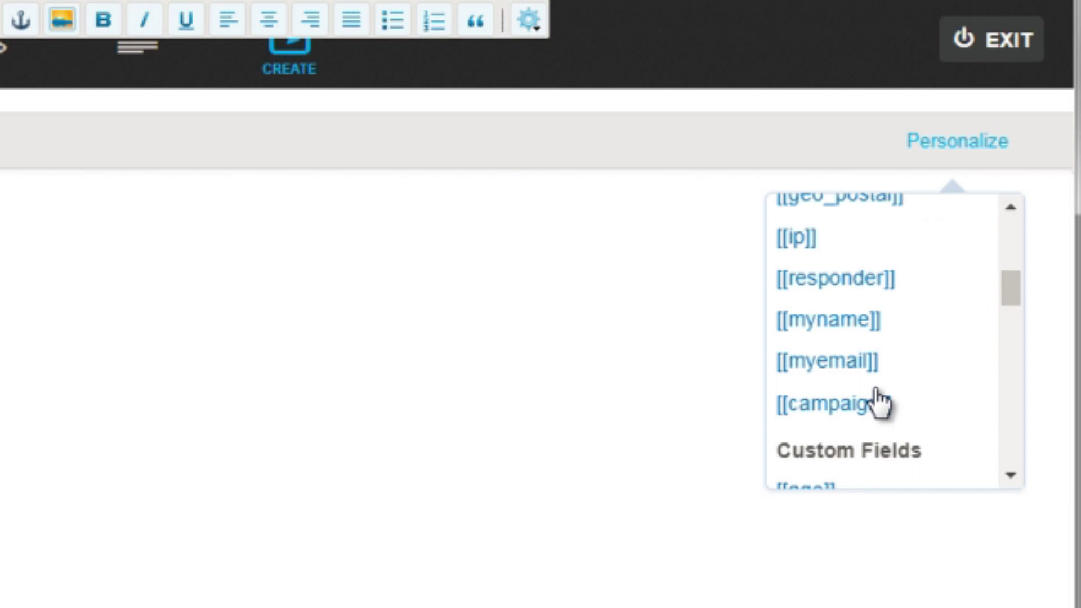
scroll(880, 402, down, 4)
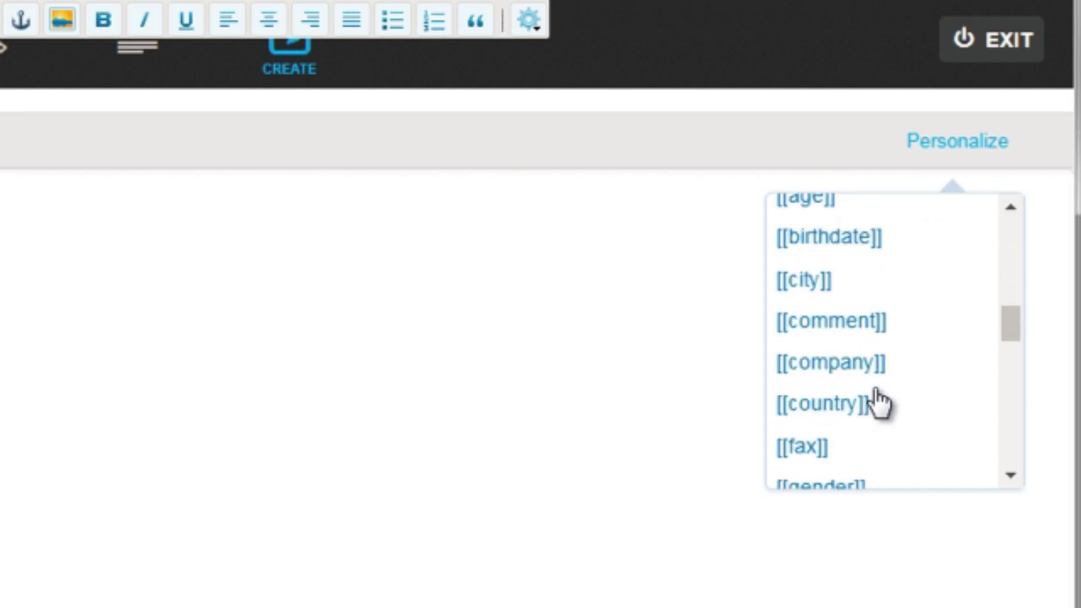
scroll(880, 402, down, 3)
scroll(880, 402, down, 2)
scroll(880, 402, up, 10)
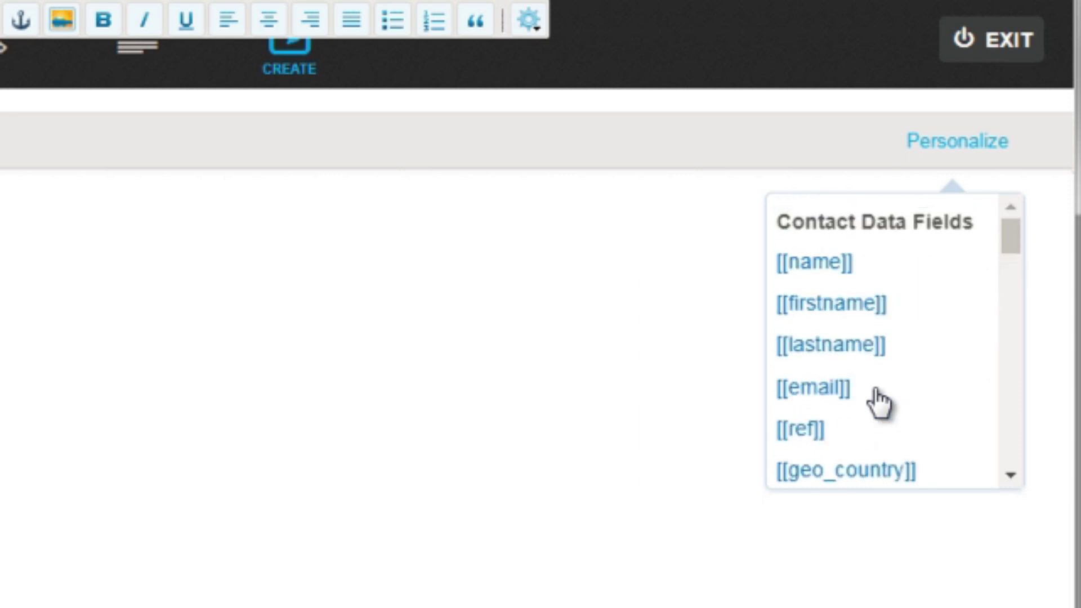
Insert the [[firstname]] contact field into the greeting and write "Thank you for signing up." as the next paragraph
click(874, 307)
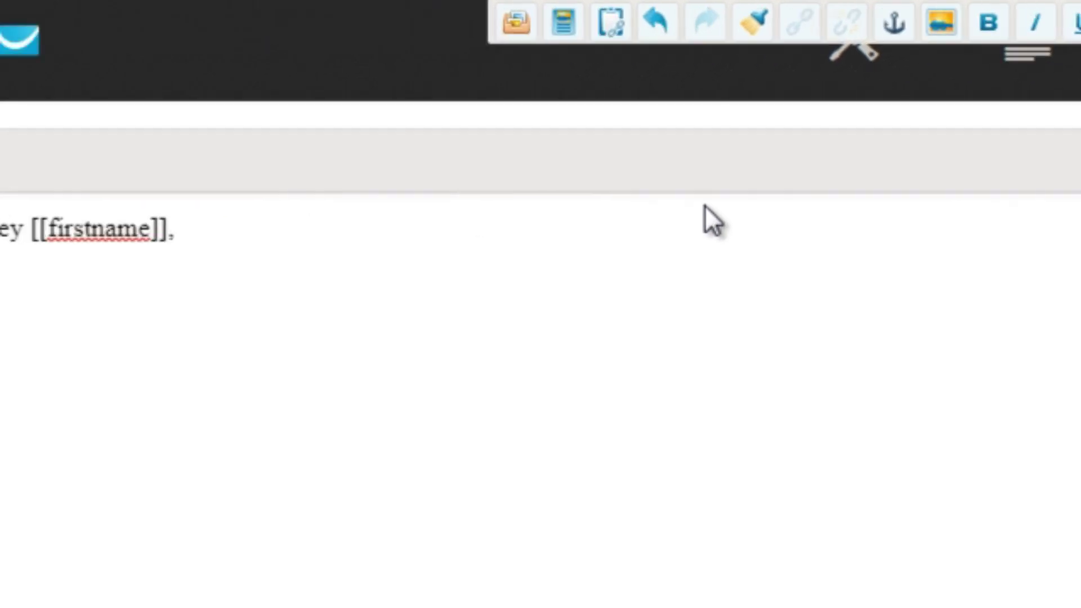
text(We)
key(BackSpace)
key(BackSpace)
text(Thank you for sig)
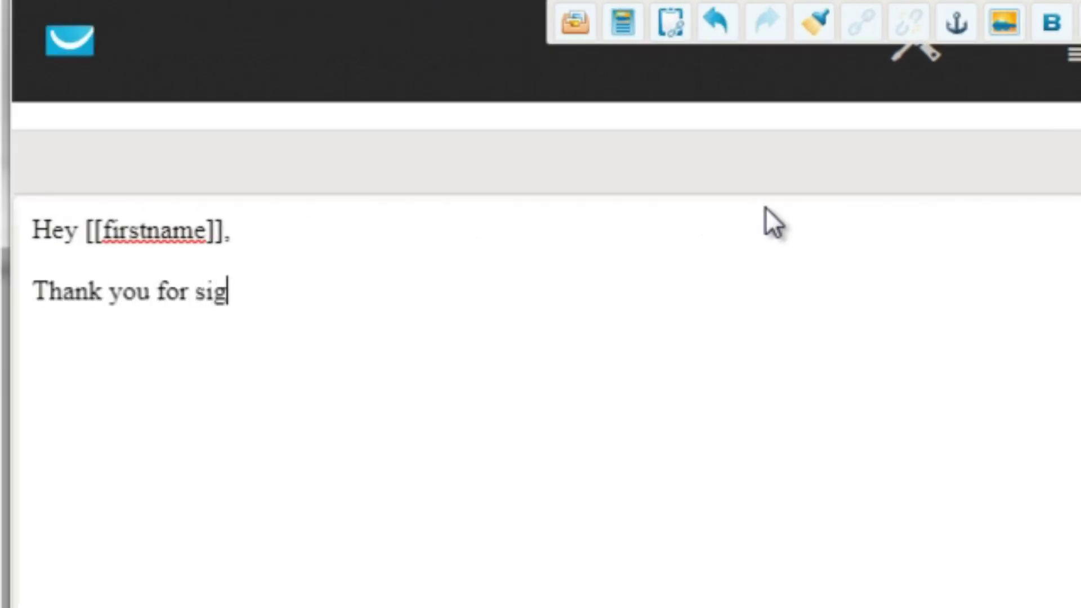
text(ning up.)
key(Return)
Add the line "Here's the top #4 way to create your own survival meal kit." below the thank-you sentence
text(H)
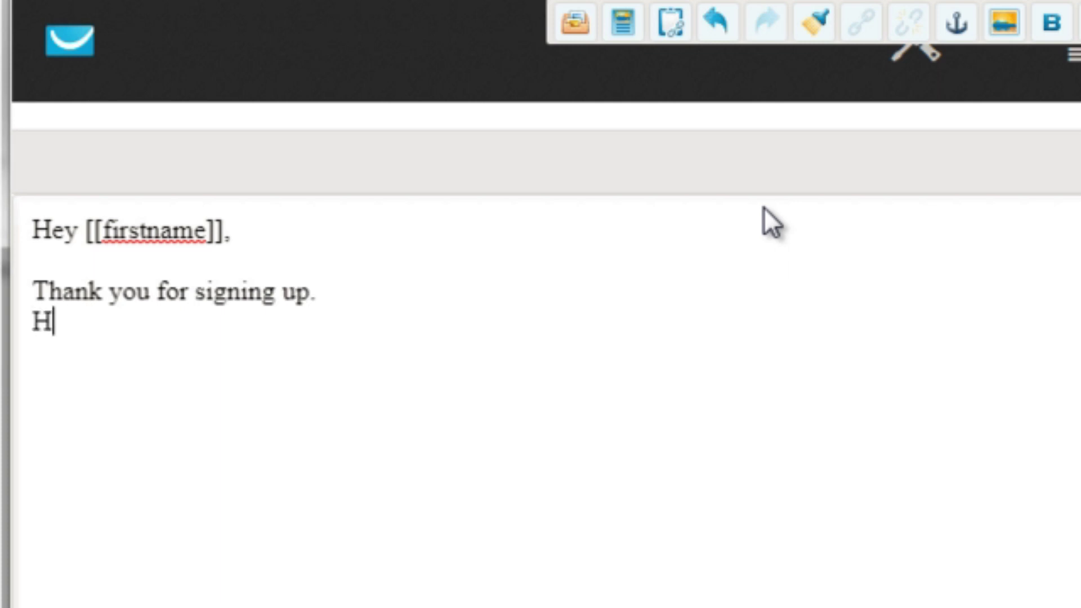
text(ere is the free report,)
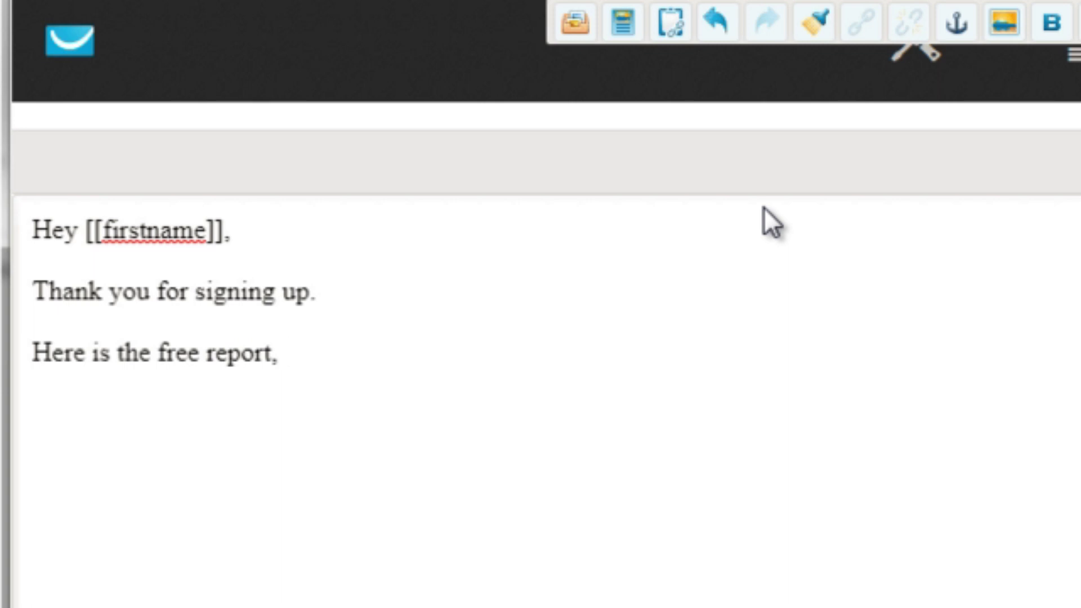
drag(284, 353, 33, 353)
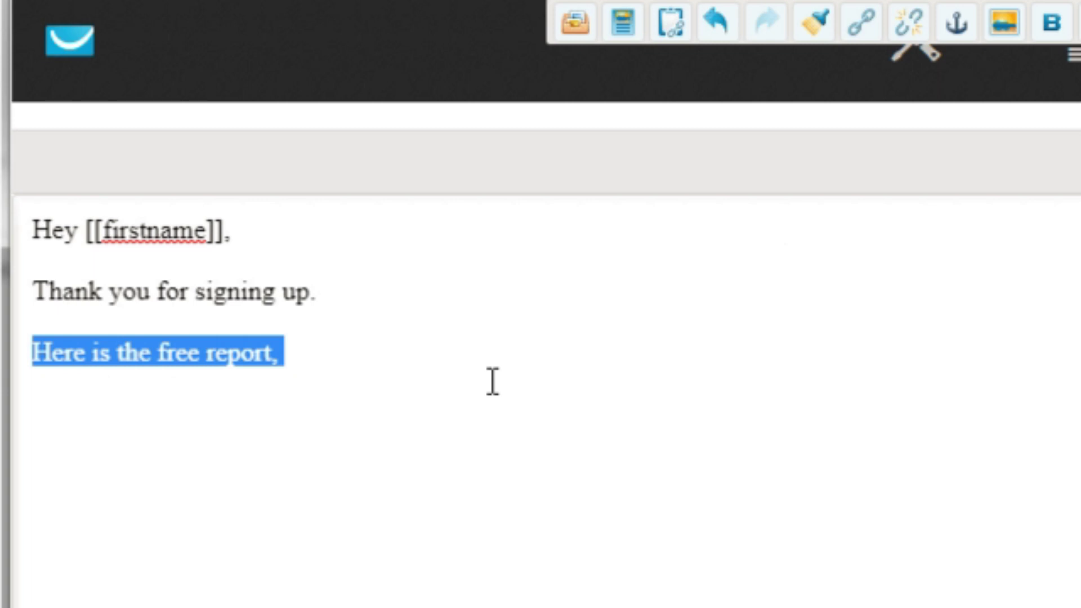
text(Here's the top #)
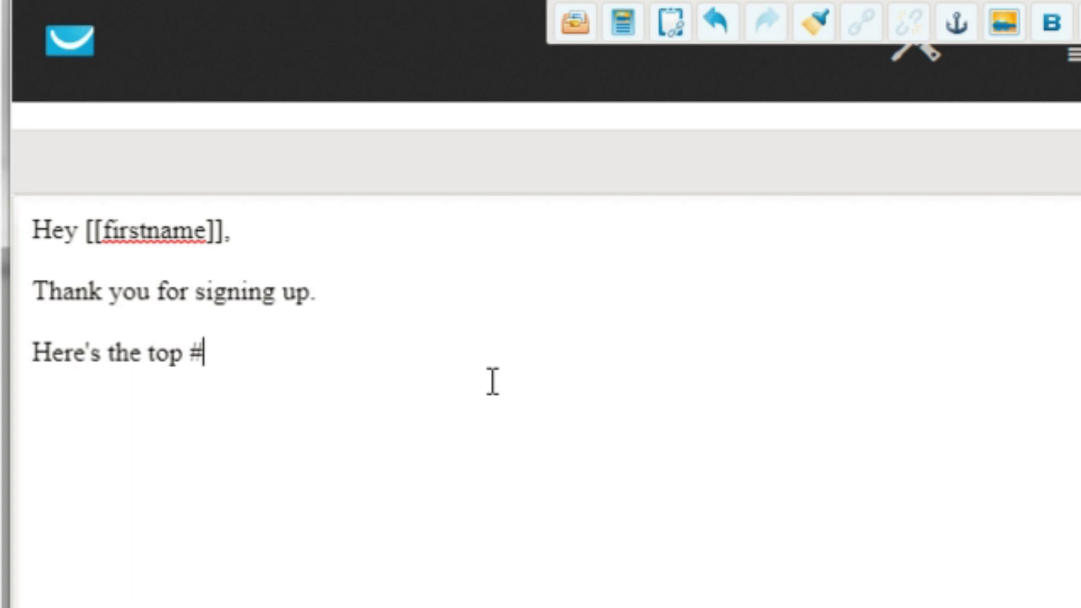
text(4 way to create )
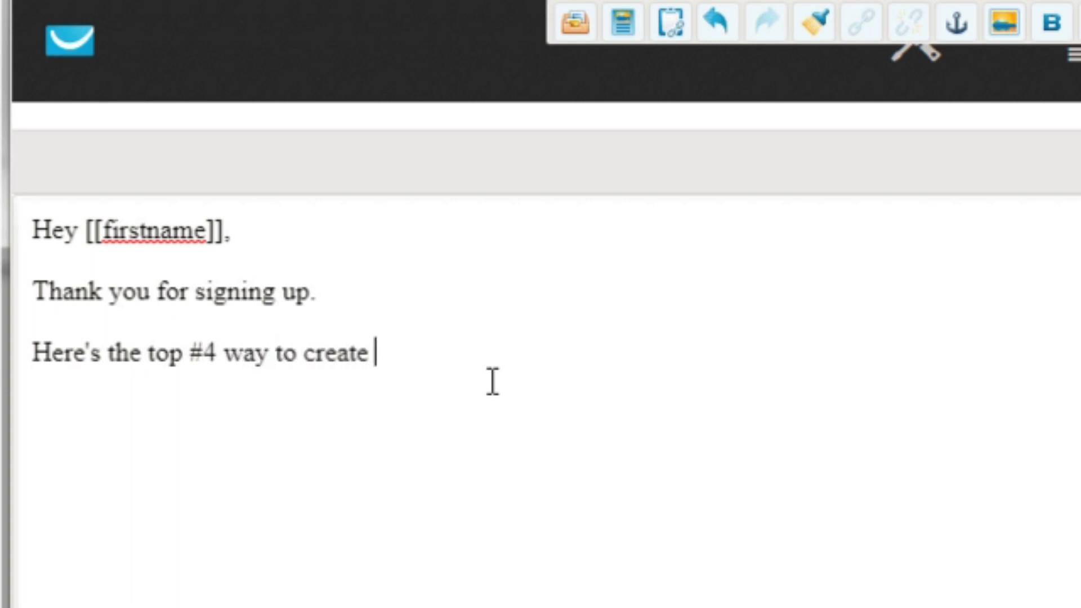
text(your own survival meal kit.)
key(Return)
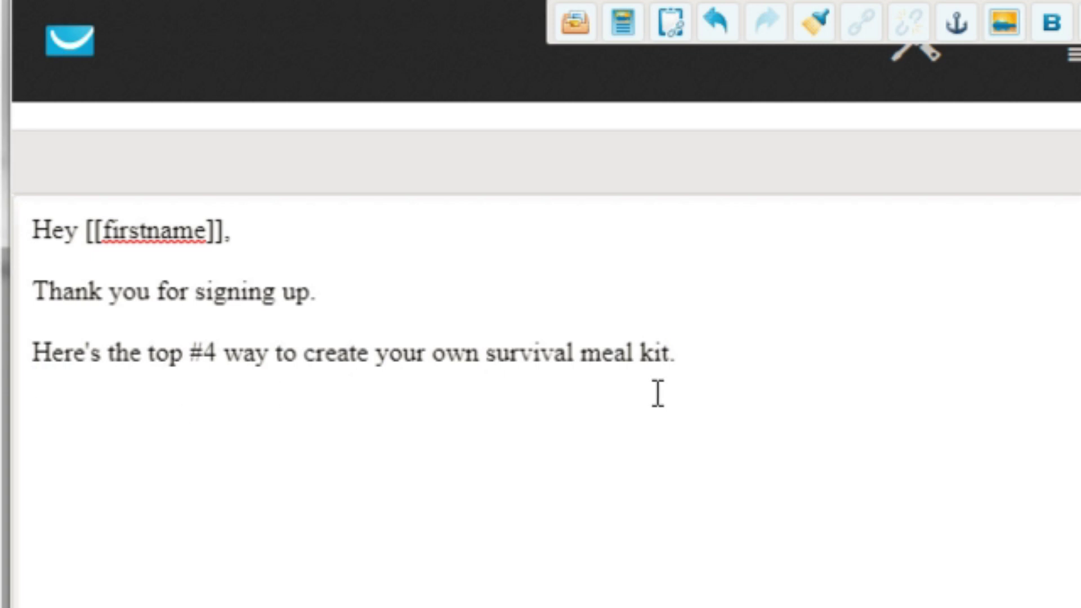
text(htt)
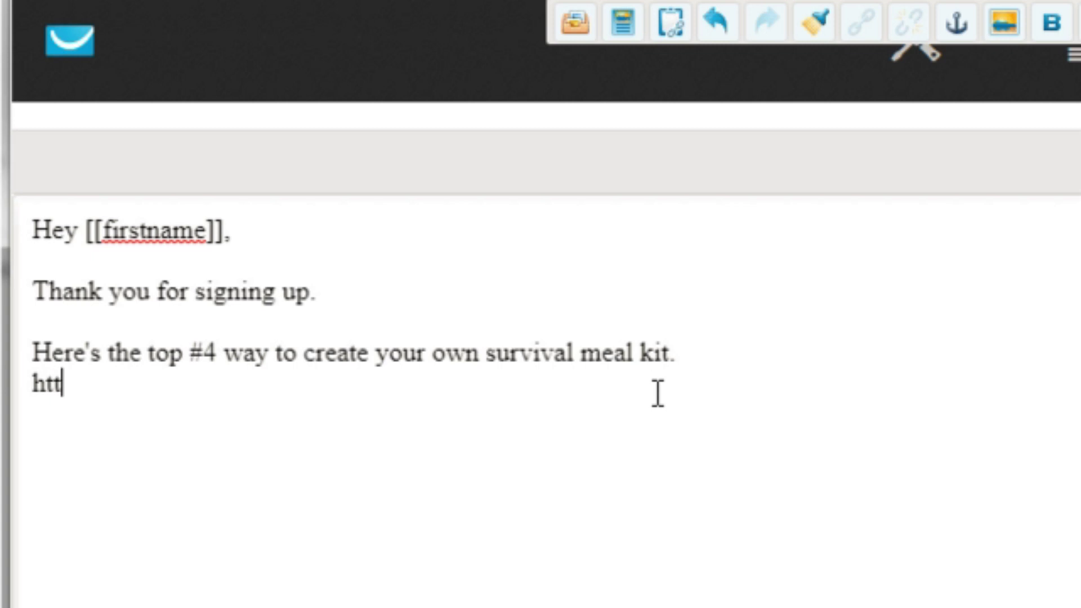
text(p://.w)
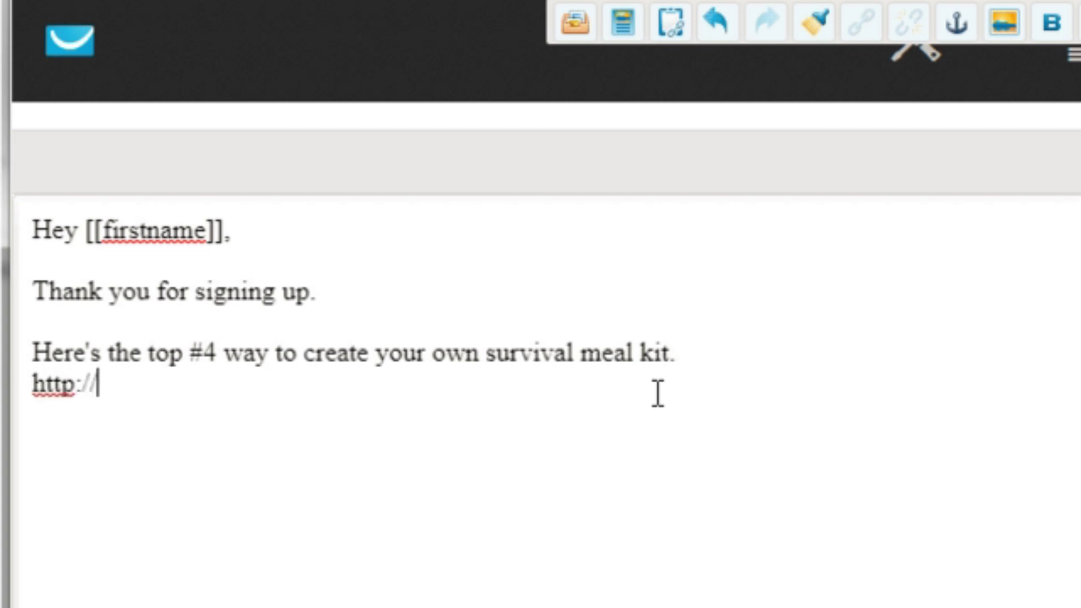
key(BackSpace)
key(BackSpace)
text(www)
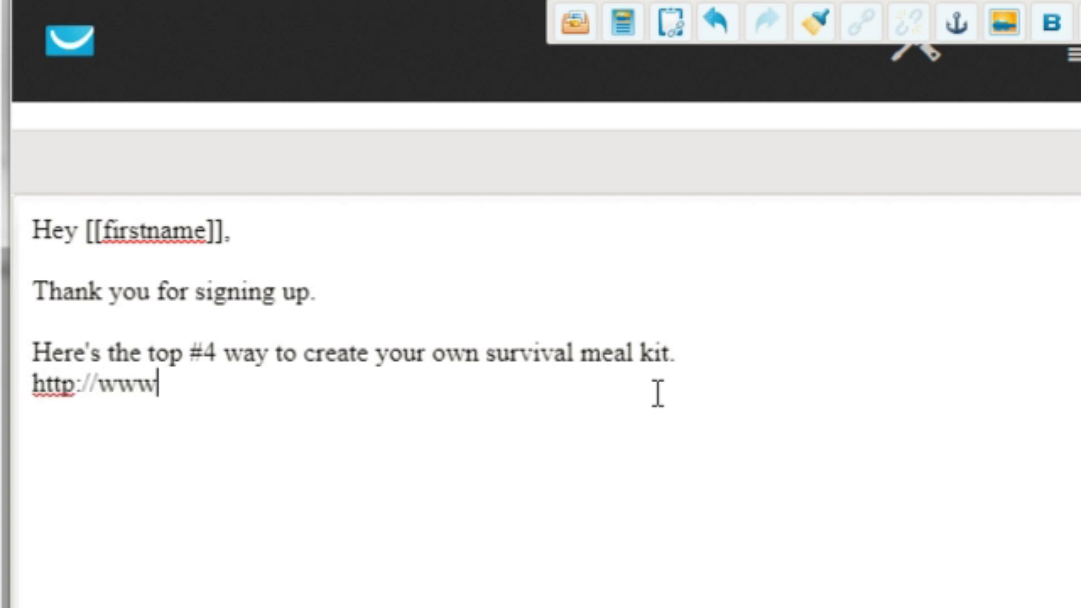
text(.google.com)
drag(656, 393, 32, 394)
click(316, 388)
drag(349, 383, 23, 387)
click(22, 388)
key(Return)
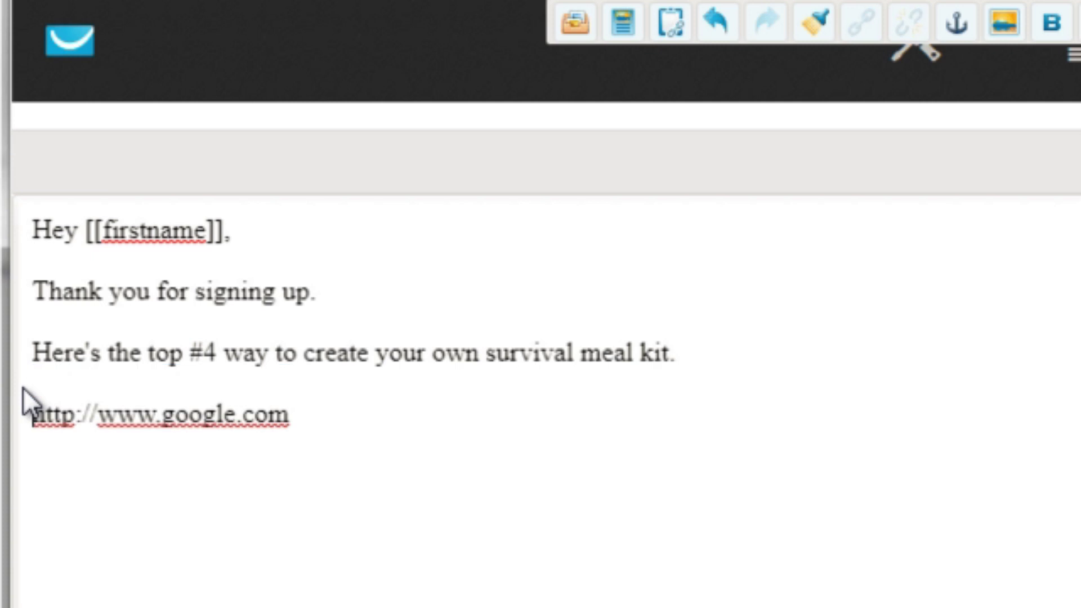
key(shift+End)
key(ctrl+c)
text(Click here)
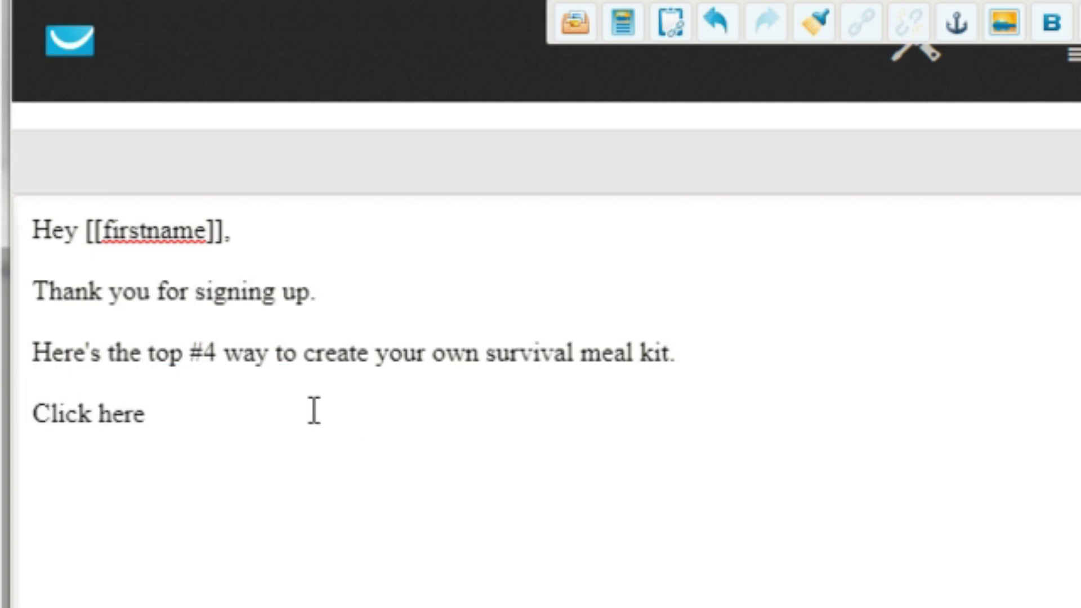
key(shift+Home)
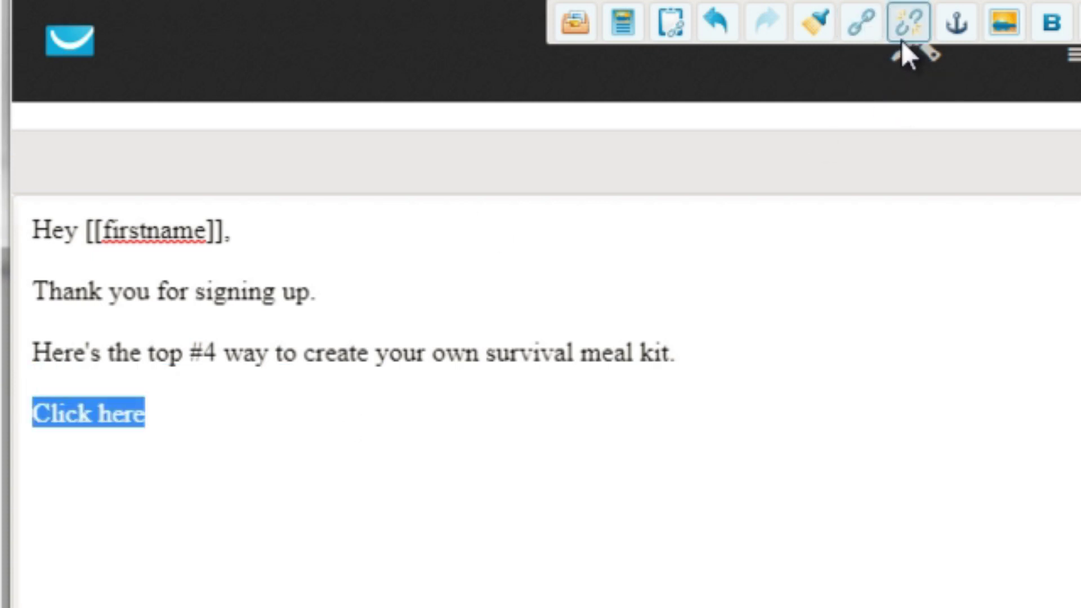
click(857, 18)
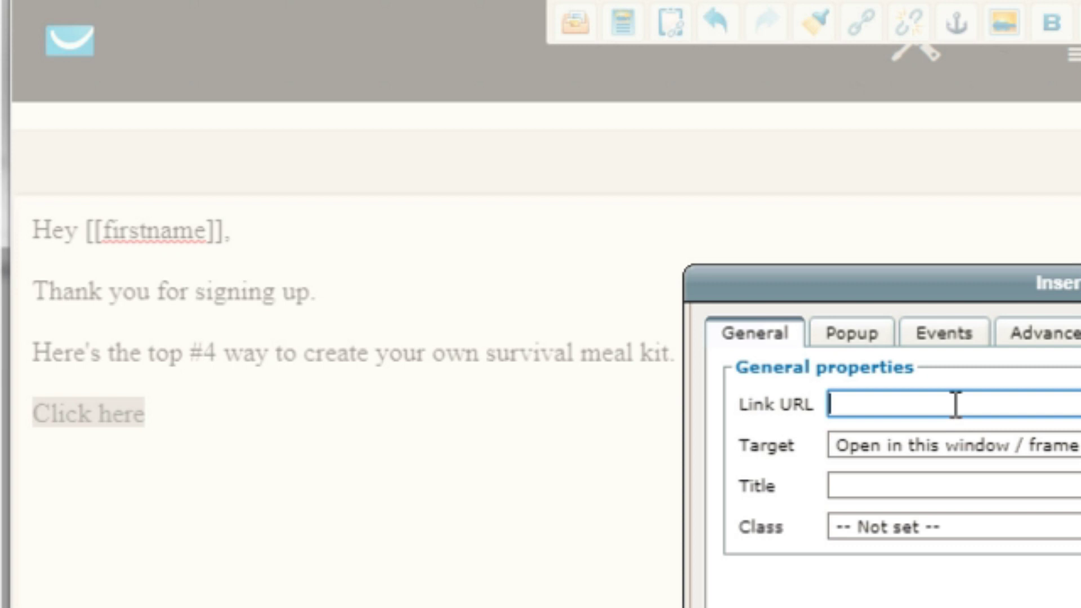
key(ctrl+v)
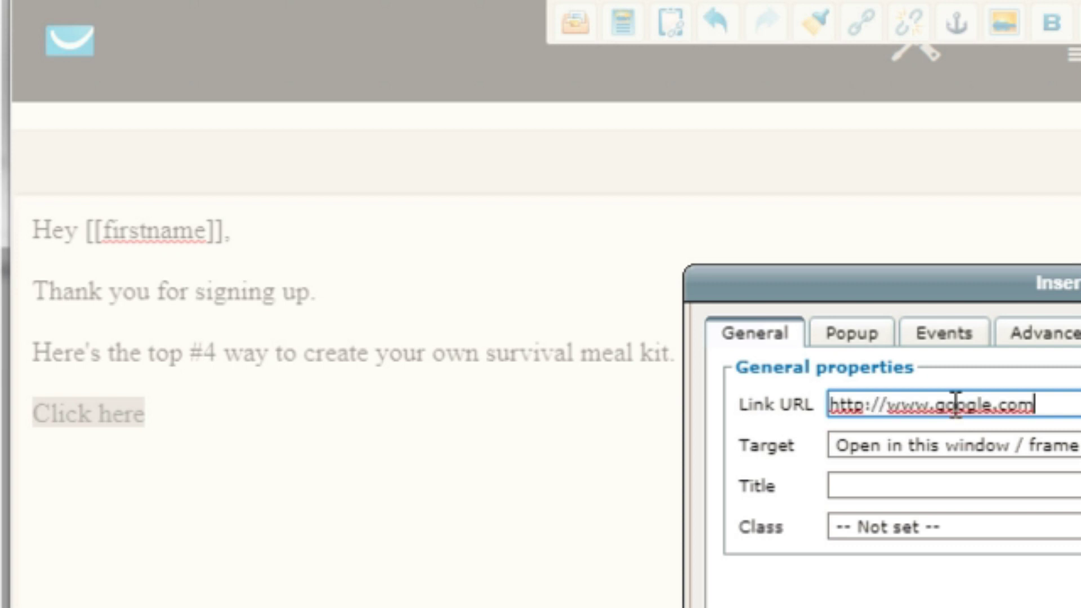
click(914, 447)
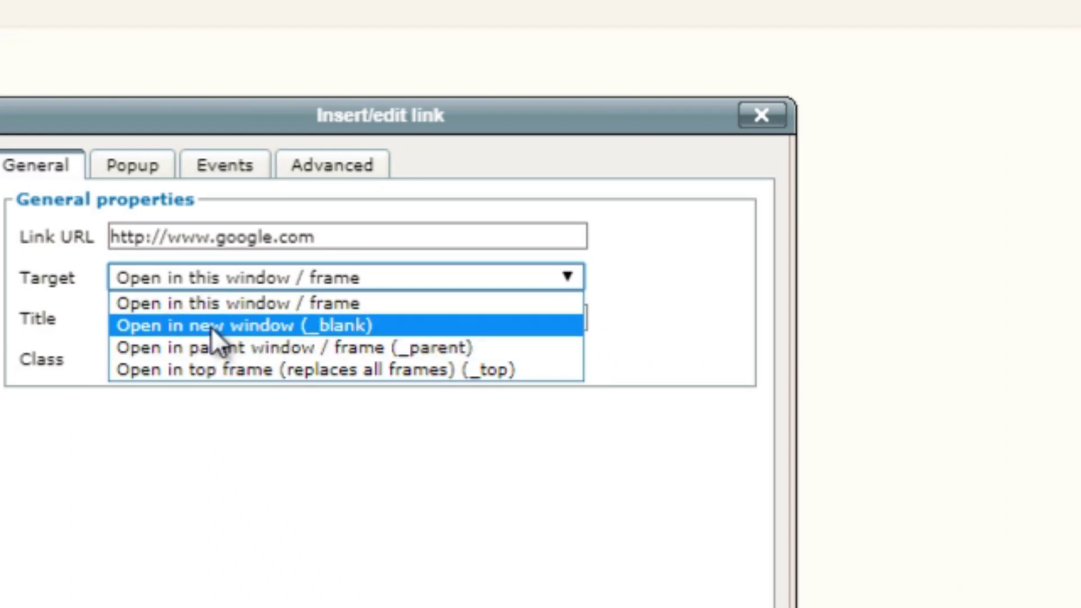
click(211, 326)
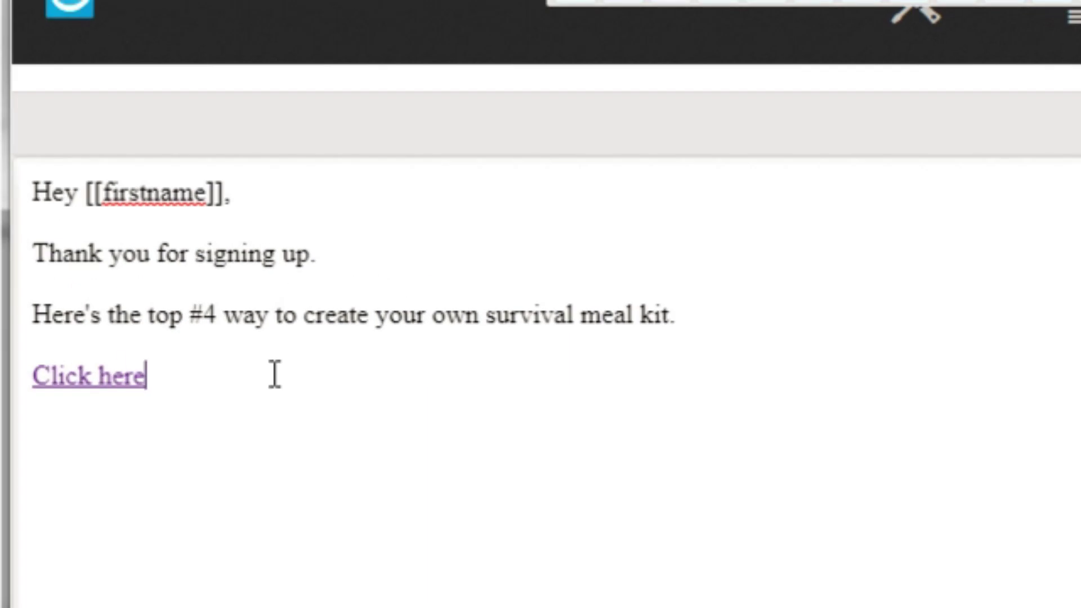
Add the sign-off "Thanks," with "Your Name" on the line directly beneath it, below the "Click here" link
key(Return)
key(Return)
text(Thanks,)
key(shift+Return)
text(Your Name)
key(Return)
key(Return)
Write the postscript "P.S. - By the way, tomorrow I am going to send you the #3 way to do ....." followed by a blank line
text(P.S. -)
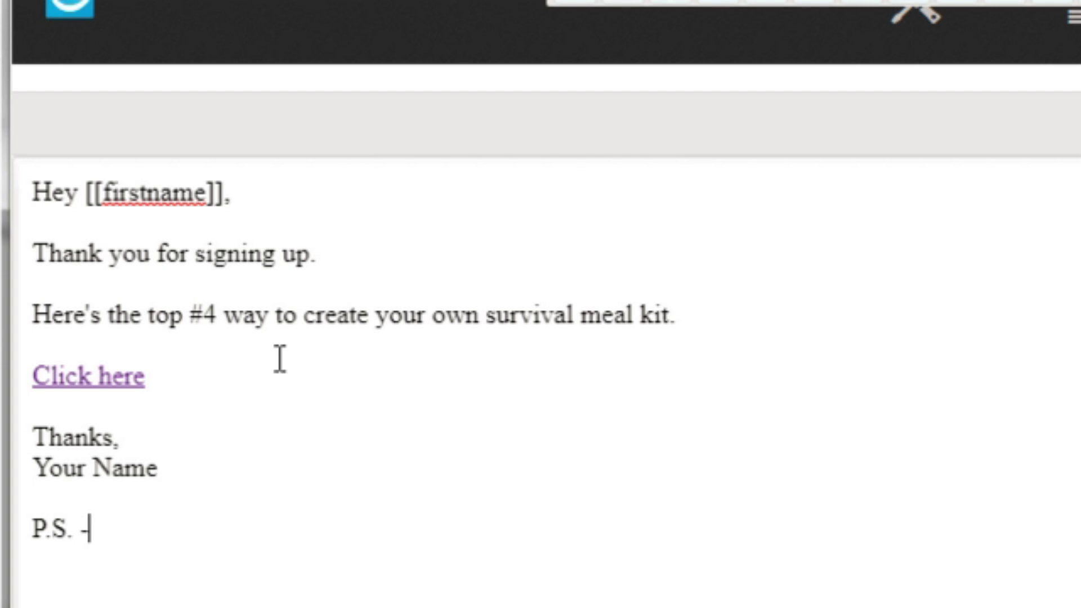
text( By the way, tomorrow I am )
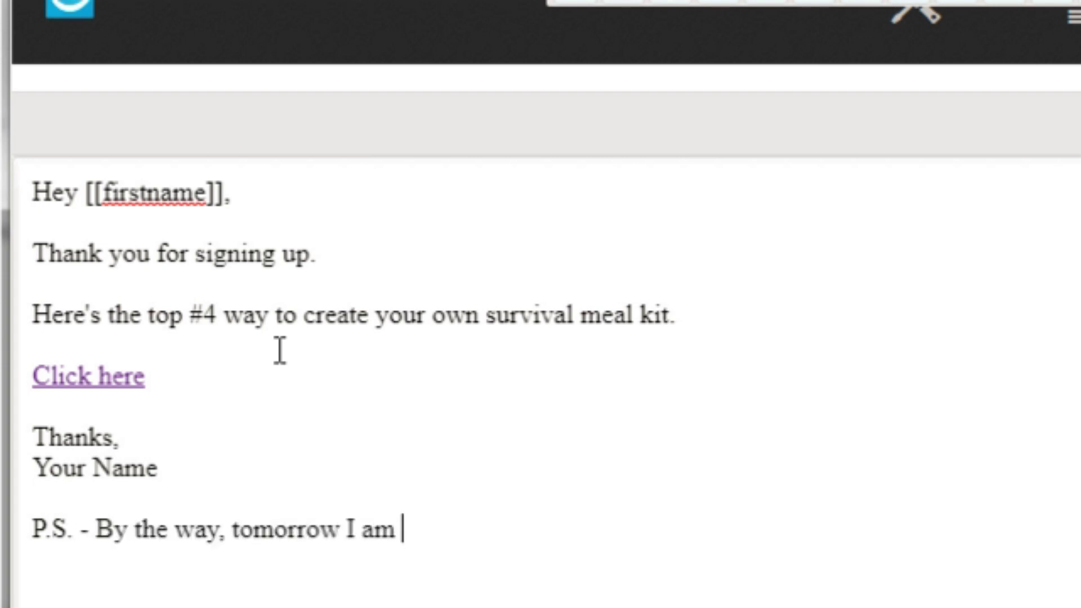
text(going to send you the )
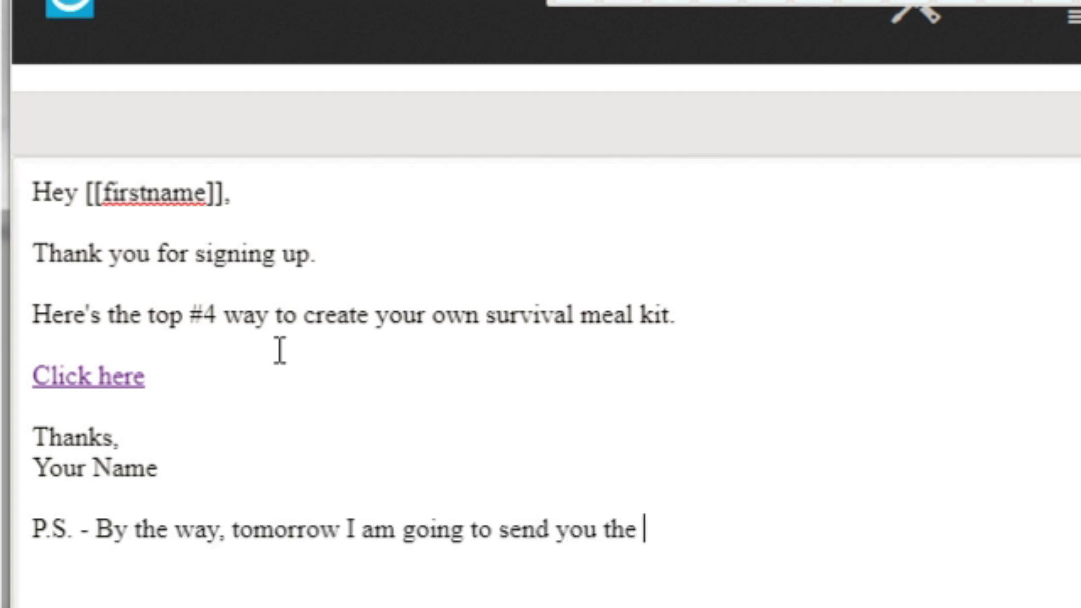
text(#3 way)
text( to d)
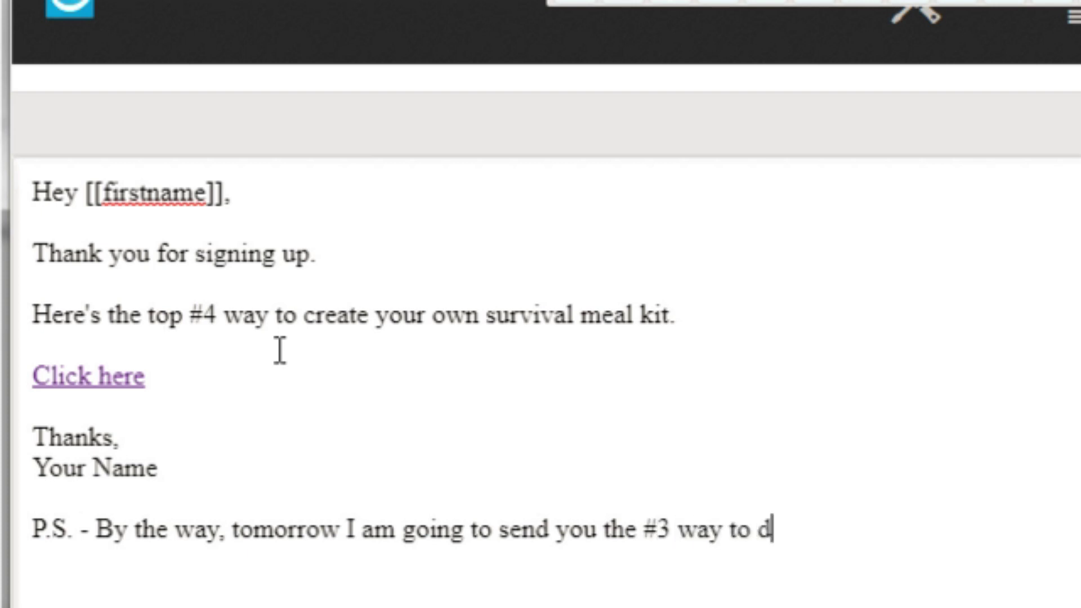
text(o .....)
key(Return)
key(Return)
click(241, 529)
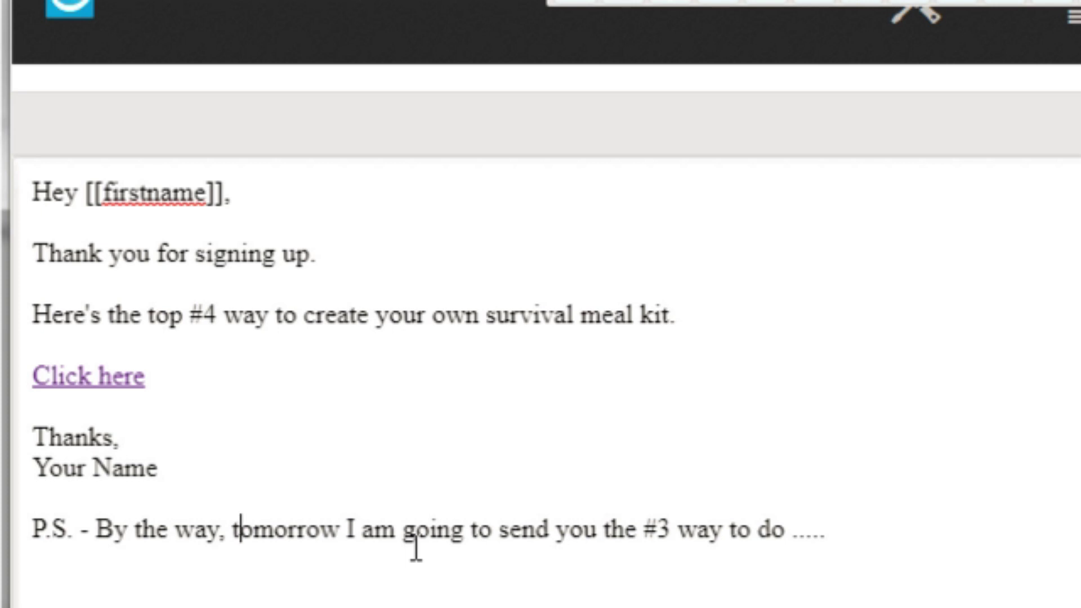
click(904, 525)
key(Return)
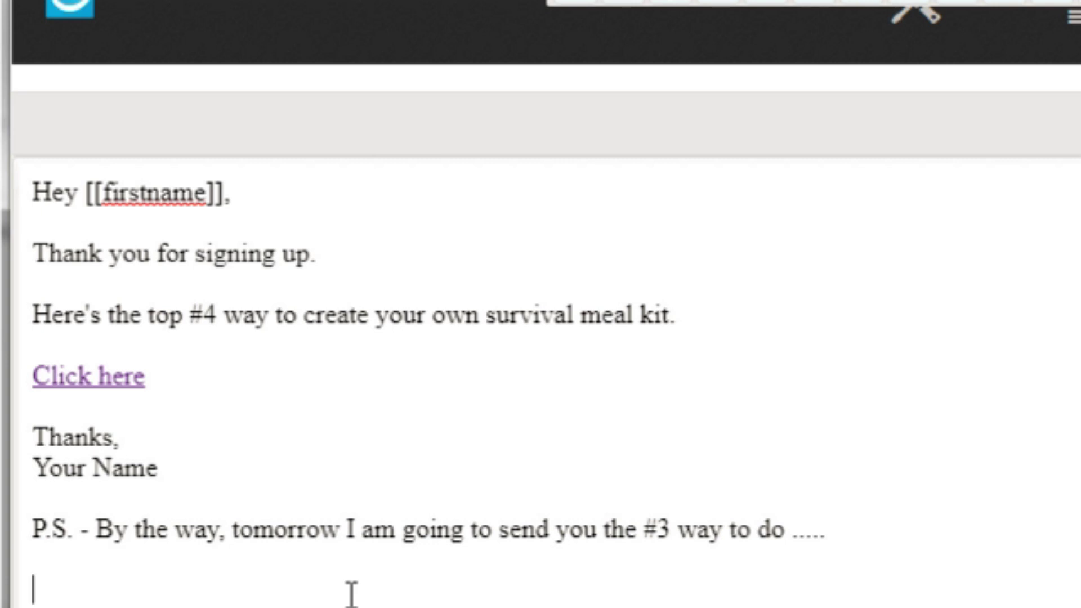
drag(302, 592, 16, 143)
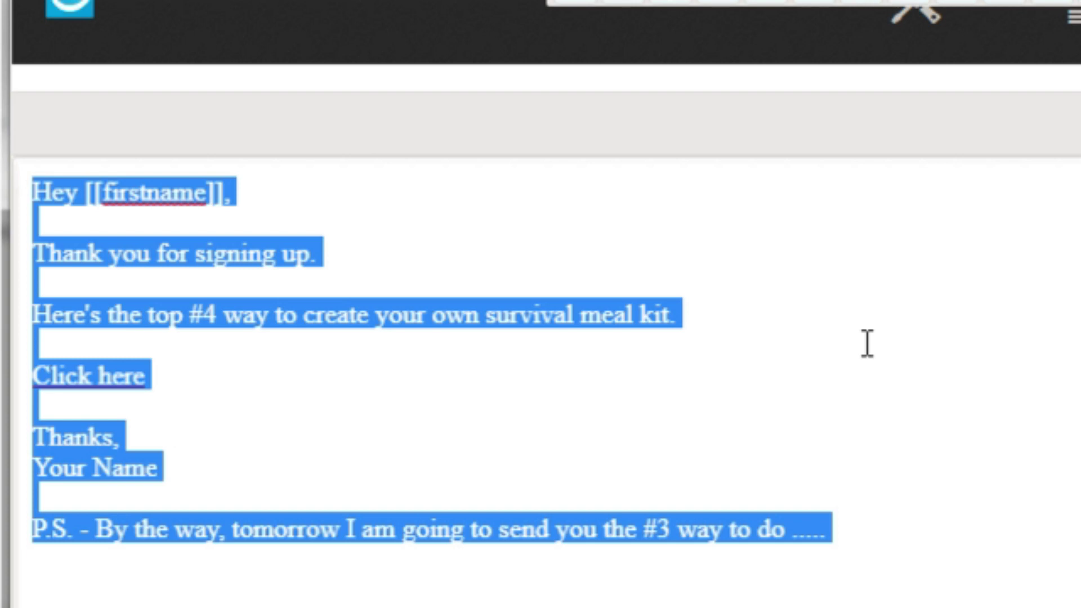
click(776, 401)
key(ctrl+a)
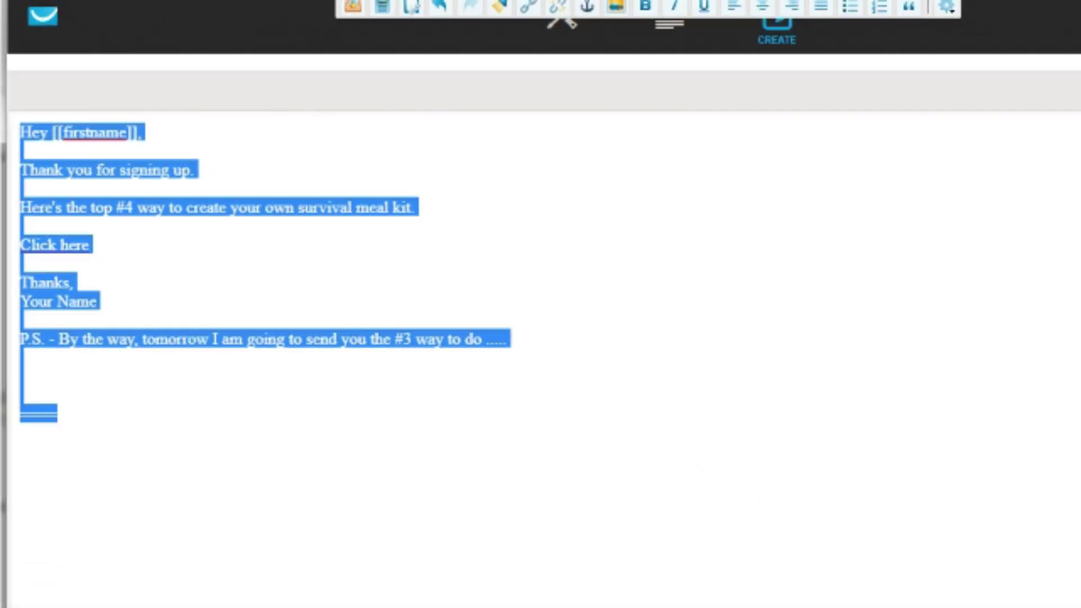
Run the SpamScore test on the message and examine the entries for MIME parts and the HTML tag, including their points
click(805, 590)
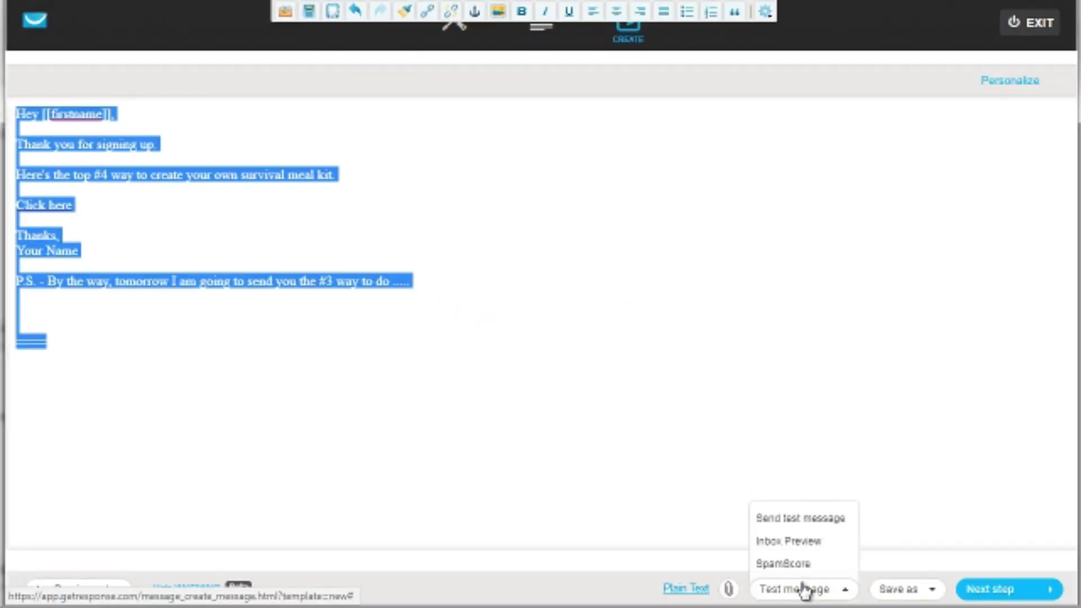
click(779, 566)
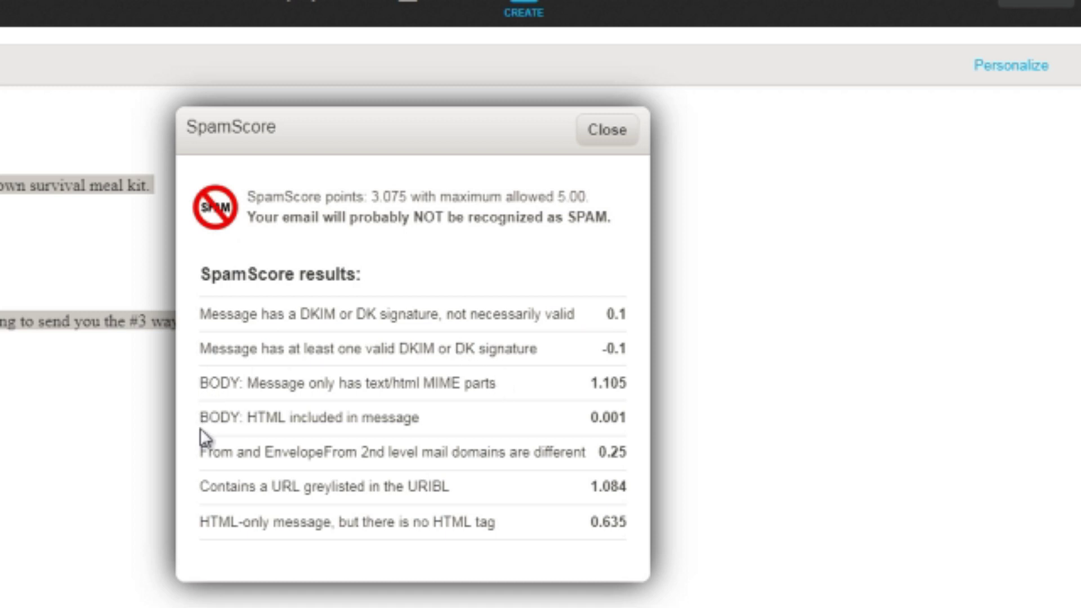
drag(200, 417, 200, 384)
click(441, 429)
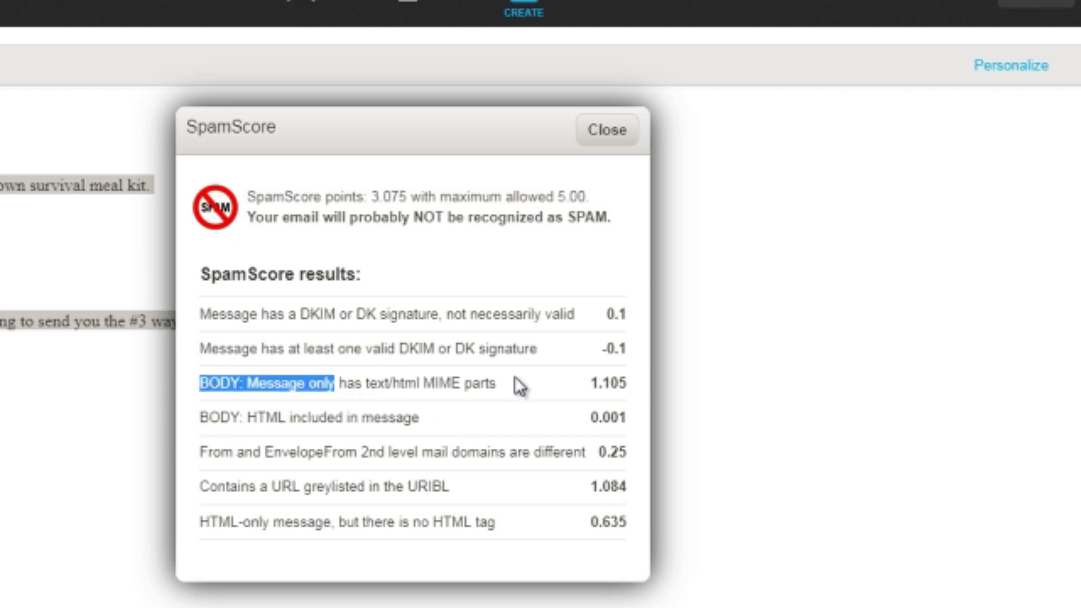
drag(200, 522, 495, 522)
click(501, 525)
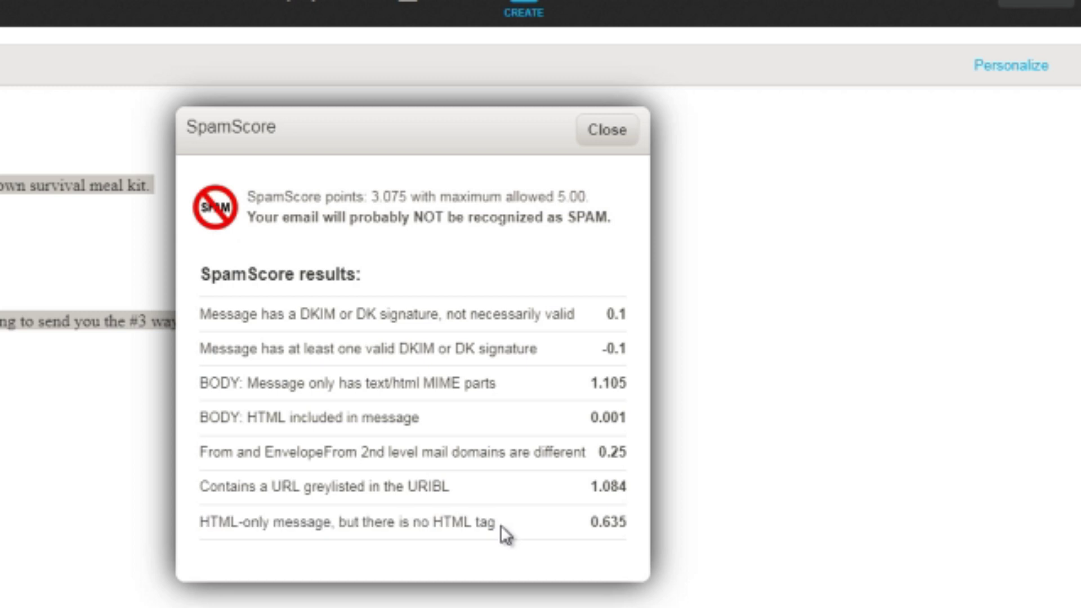
triple_click(501, 524)
drag(627, 526, 595, 519)
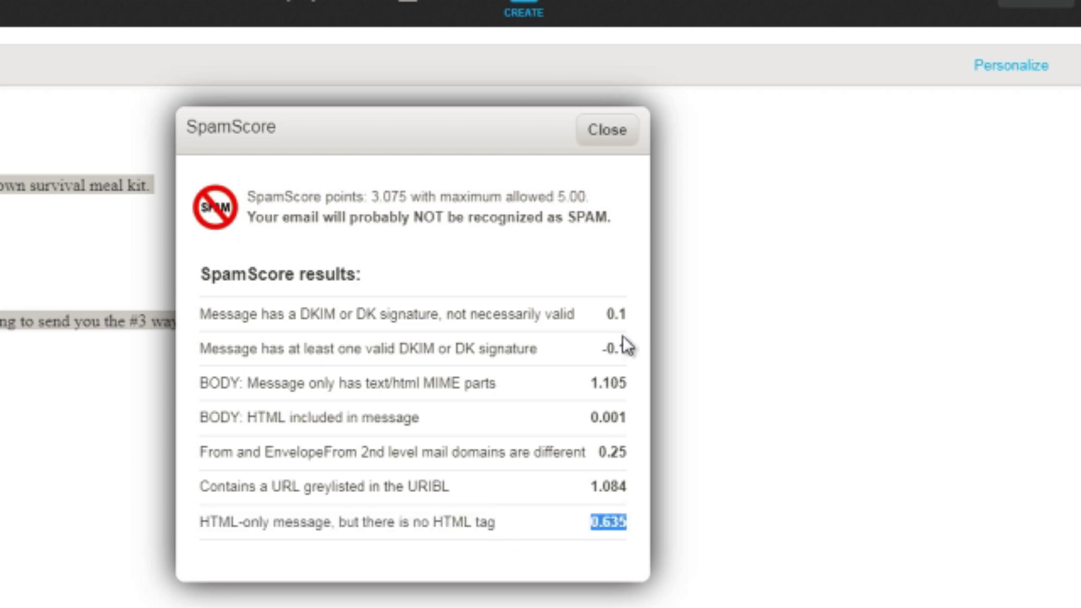
click(623, 142)
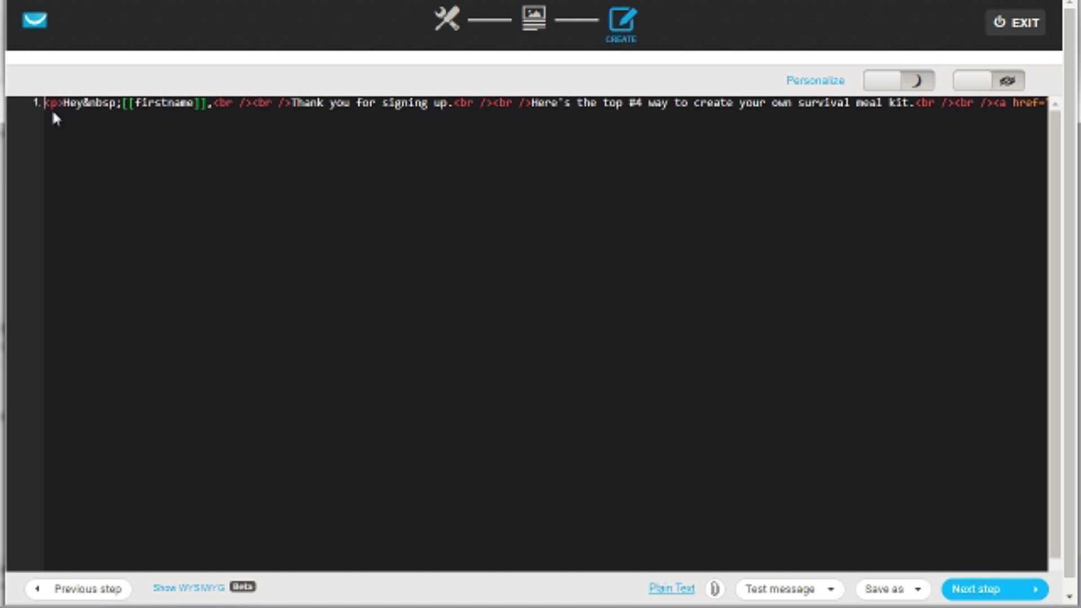
Add an opening <html> tag at the very beginning of the email's HTML source code
text(<)
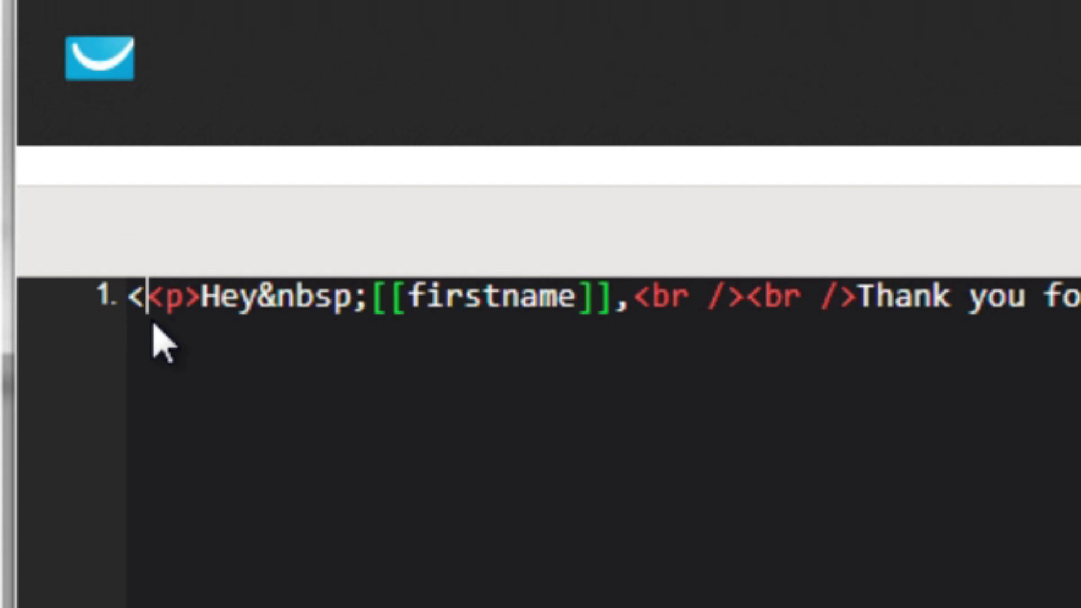
text(>)
key(Left)
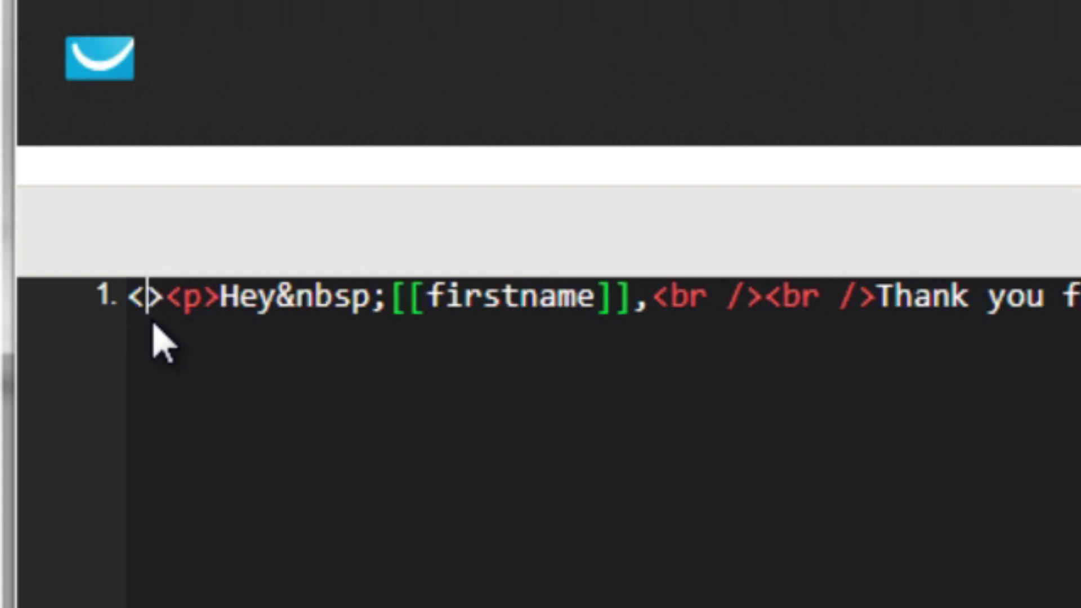
text(html)
key(Right)
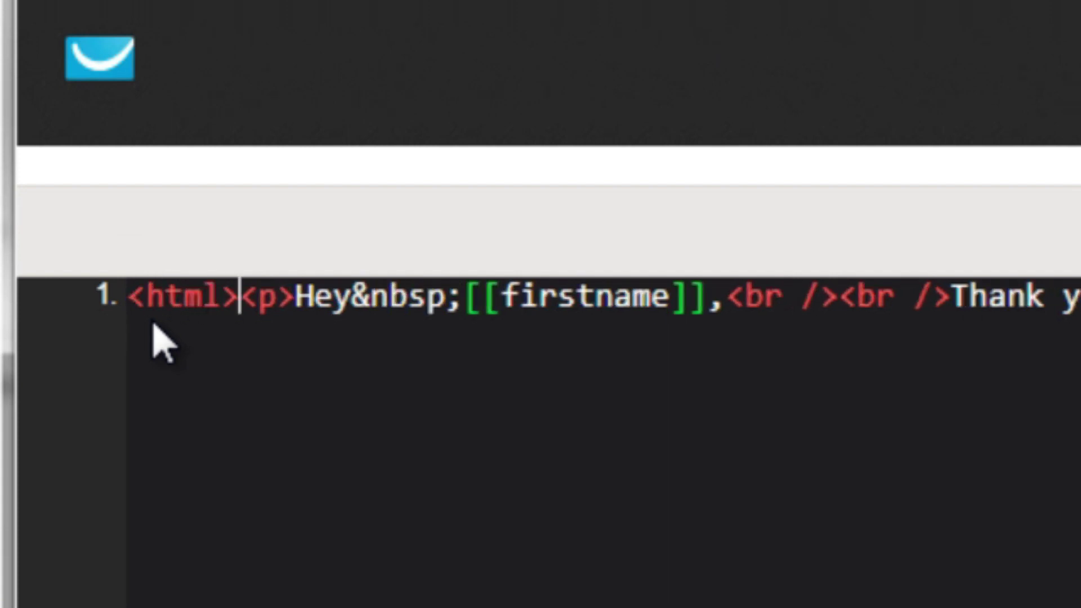
Insert an opening <body> tag directly after the <html> tag in the email's source code
text(<p>)
key(Left)
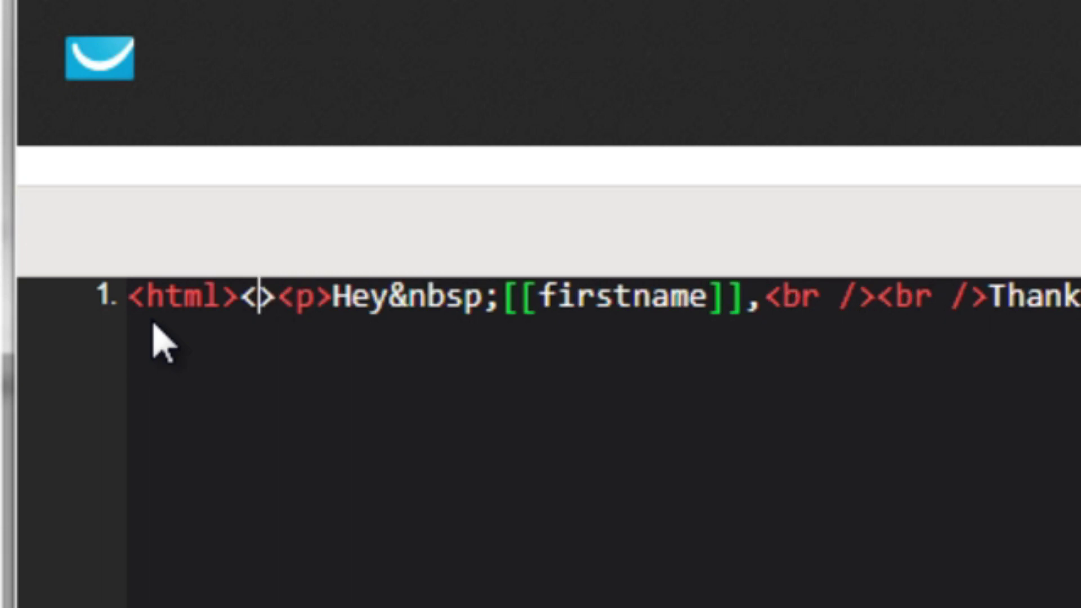
text(body)
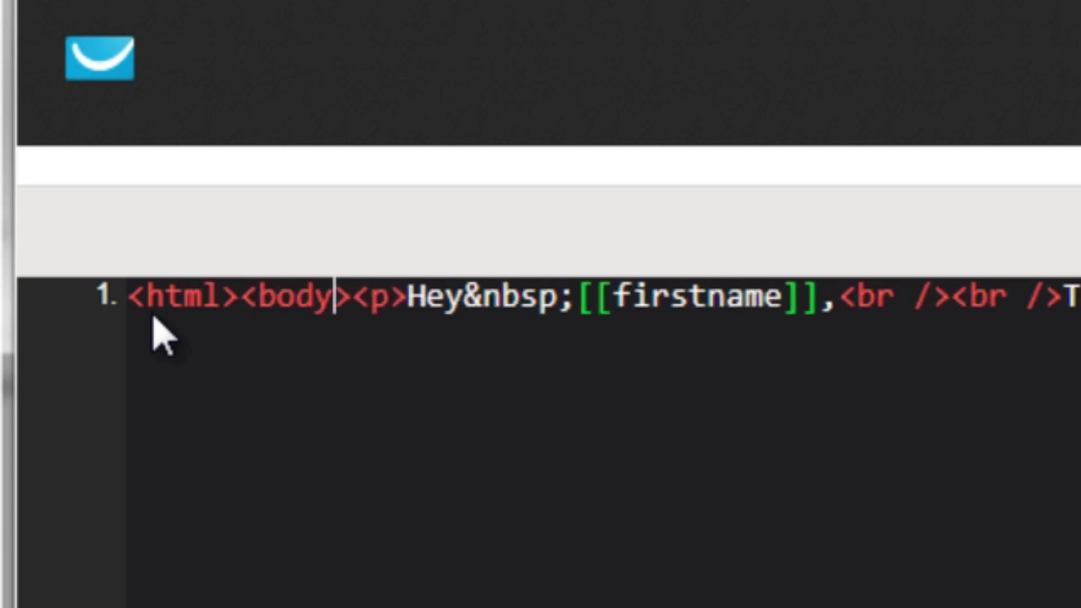
Append <body> and <html> tags at the very end of the source code, after the final </p>
double_click(1042, 298)
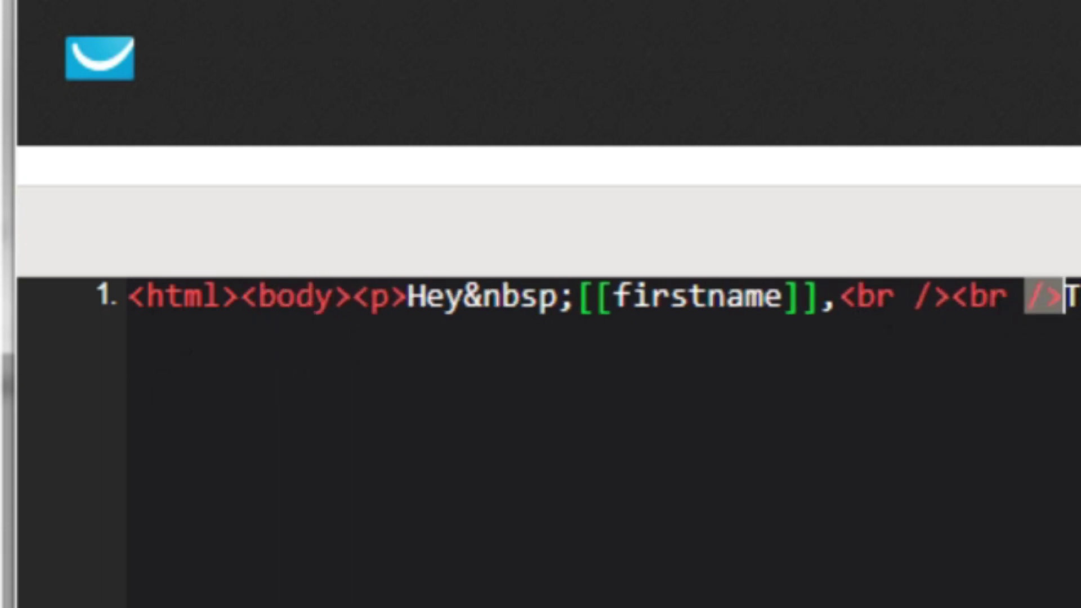
key(Right)
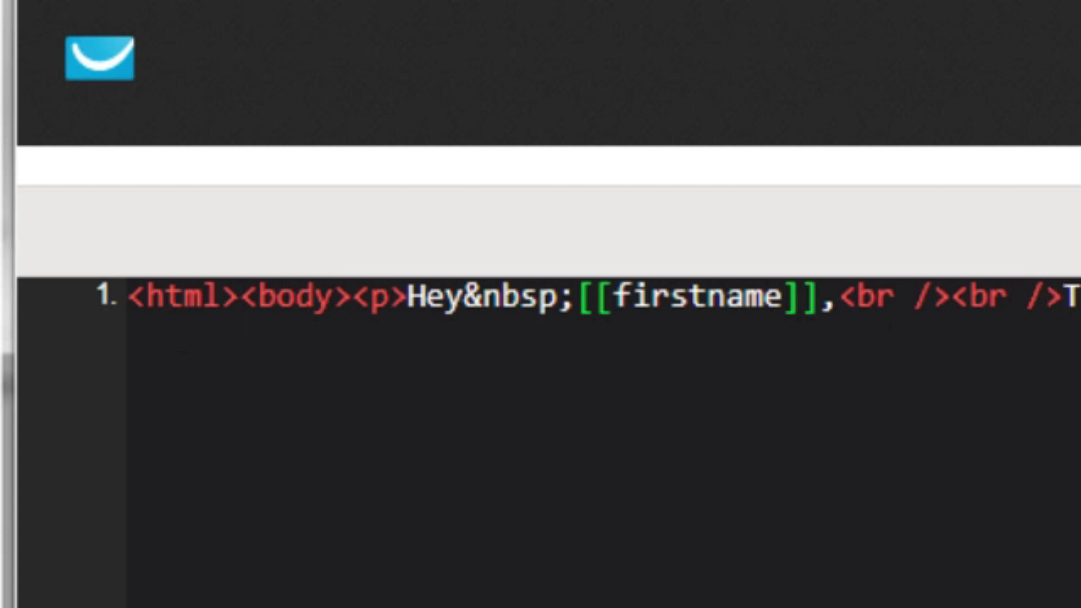
key(Right)
key(Right)
key(Right)
key(Right)
key(Right)
key(Right)
key(Right)
key(Right)
key(Right)
key(Right)
key(Right)
key(Right)
key(Right)
key(Right)
key(Right)
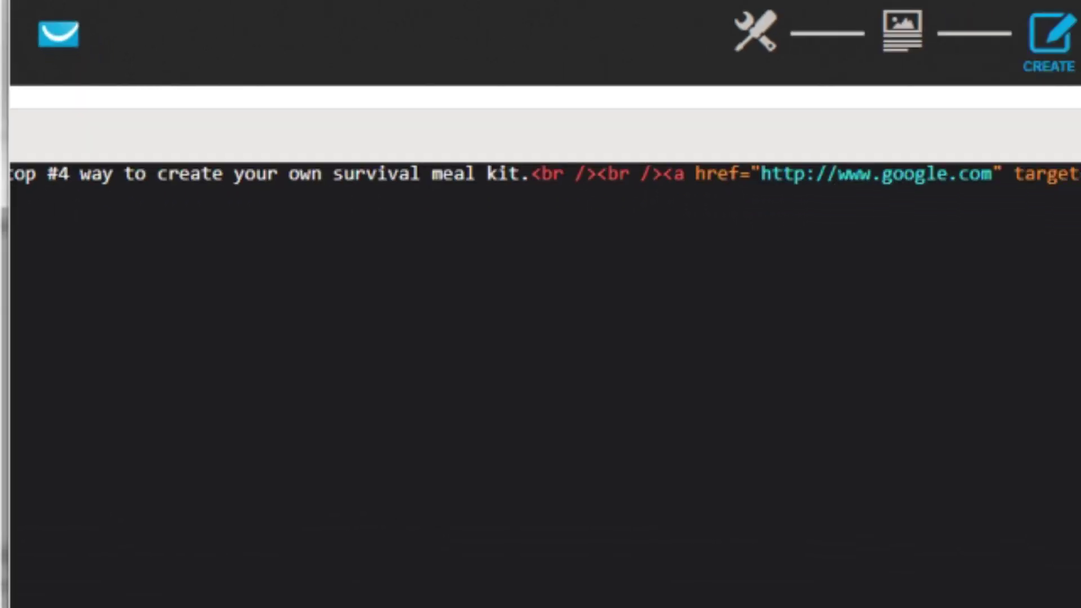
click(540, 234)
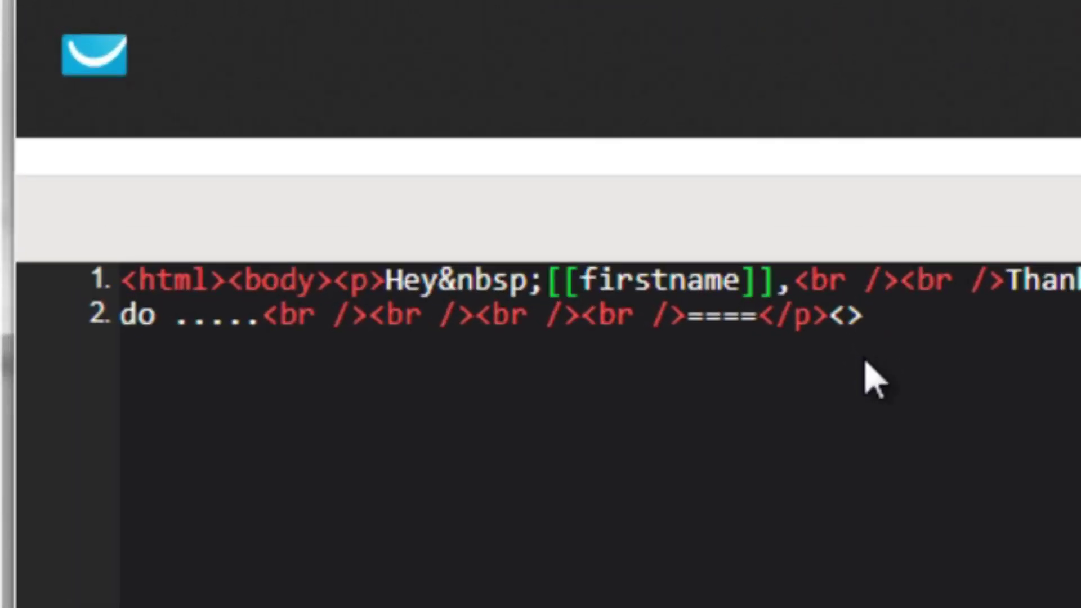
text(body)
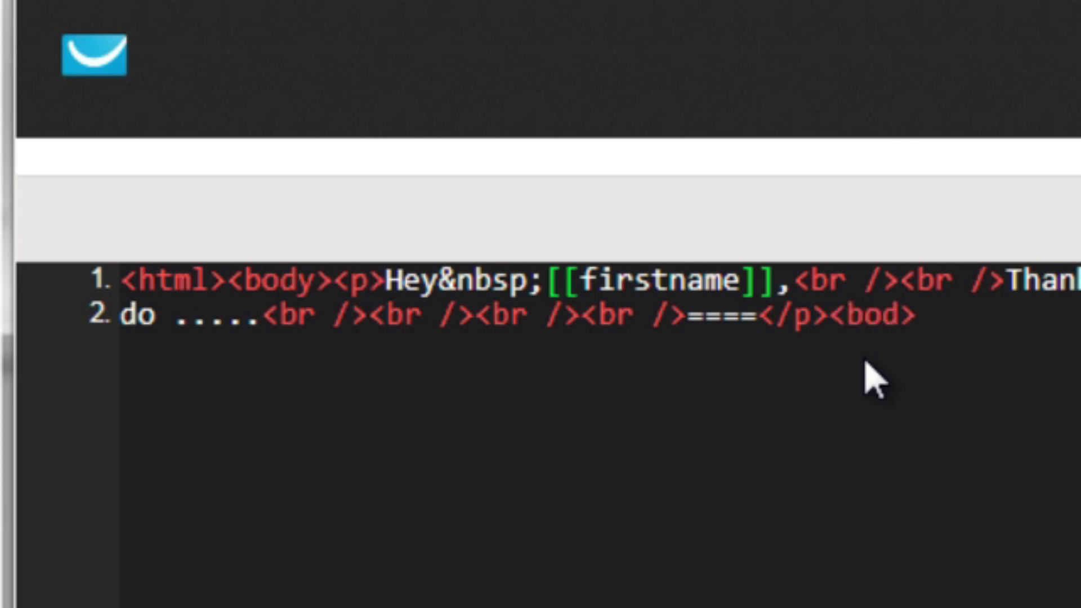
text(<>)
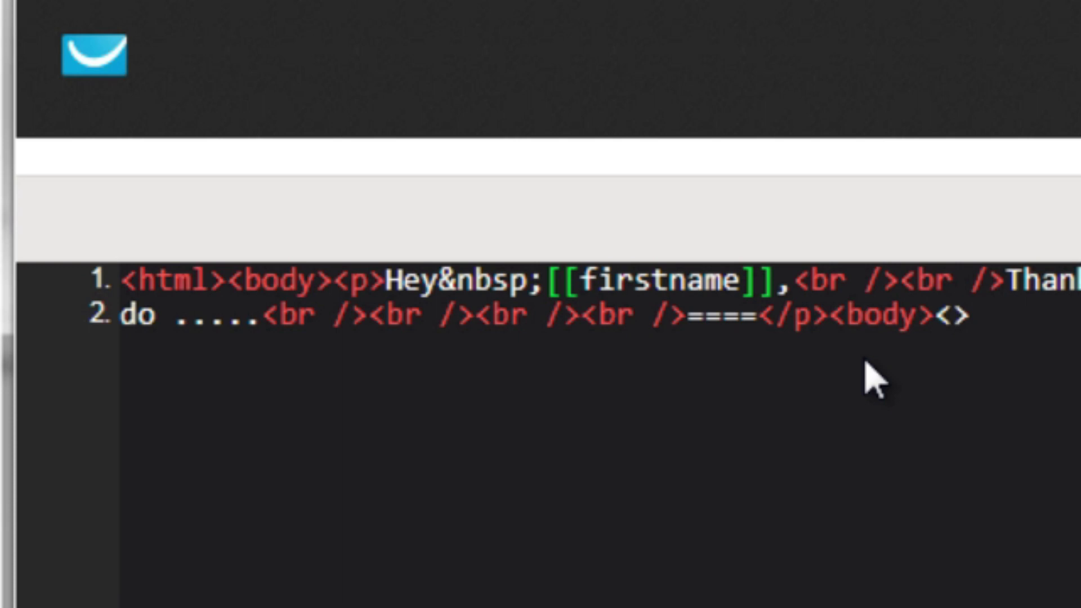
text(html)
Add slashes to the body and html tags at the end of the source, making them </body></html>
key(Left)
key(Left)
key(Left)
key(Left)
key(Left)
key(Left)
key(Left)
key(Left)
key(Left)
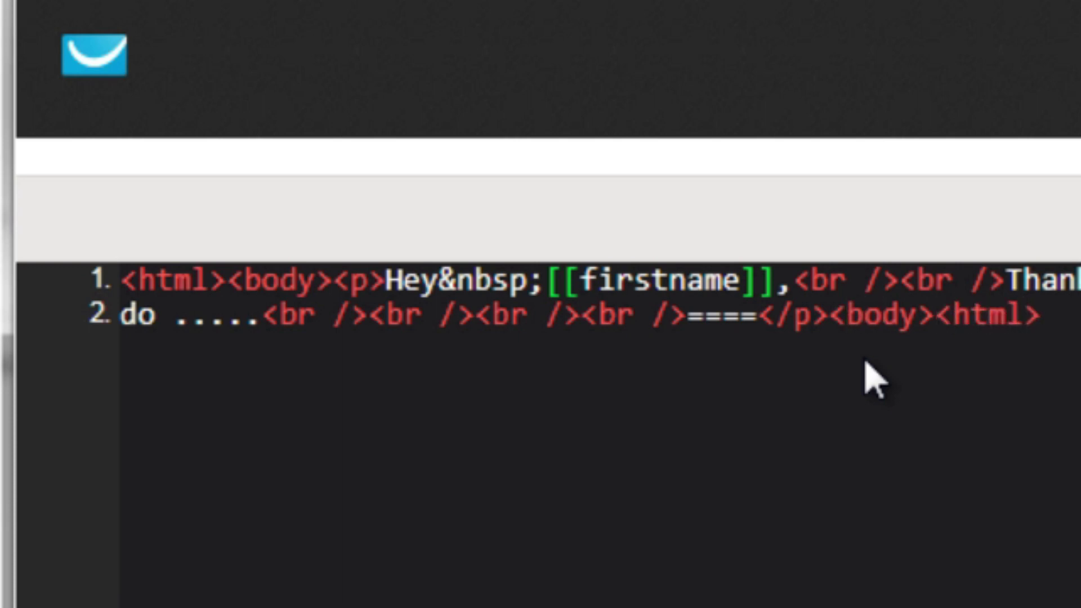
text(/)
key(Right)
key(Right)
key(Right)
key(Right)
key(Right)
text(/)
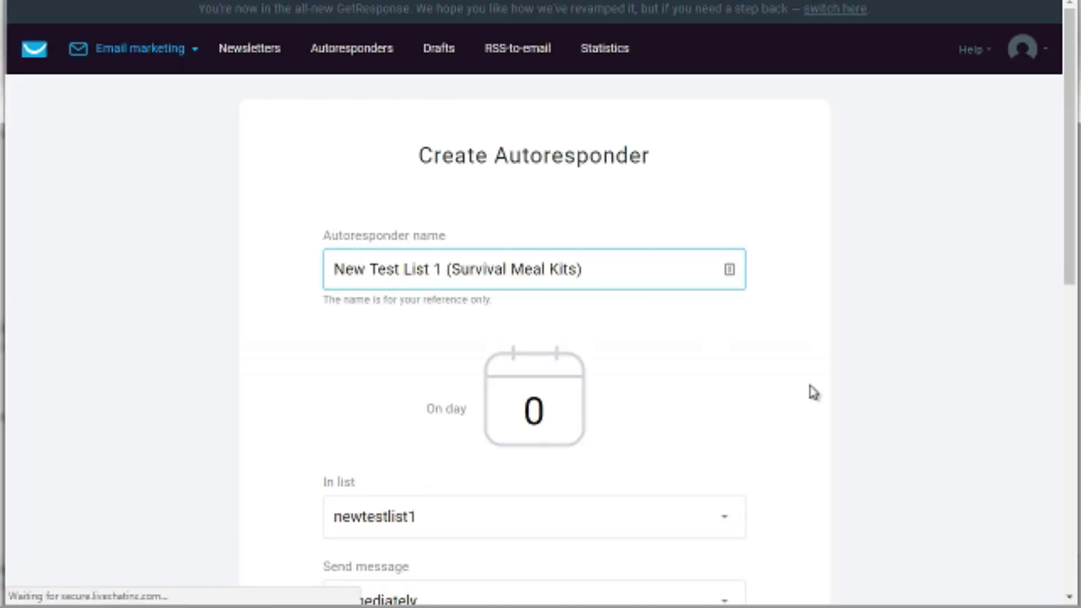
Save and publish the day 0 autoresponder with its SurvivalKit - Email1 message
scroll(813, 392, down, 10)
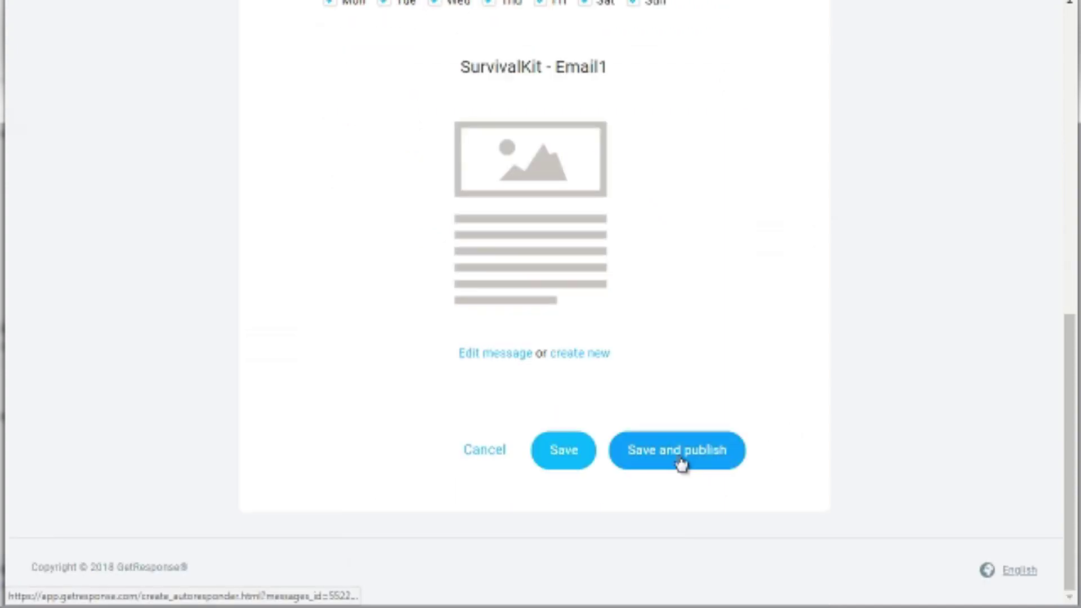
click(680, 458)
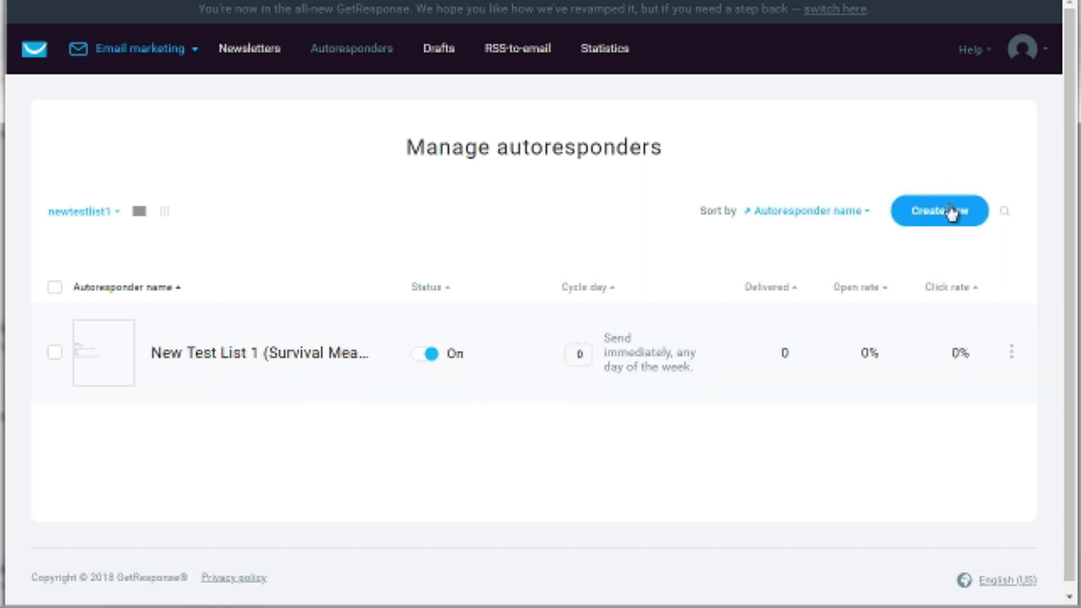
Start a new autoresponder for newtestlist1 and name it "Survival Email 2"
click(1011, 354)
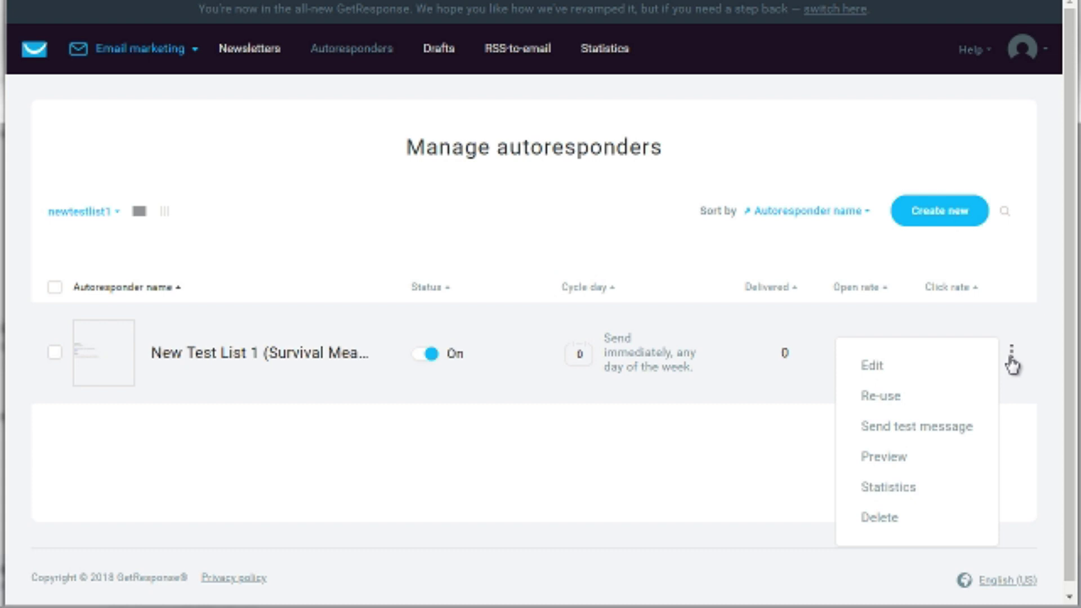
click(946, 394)
text(Sur)
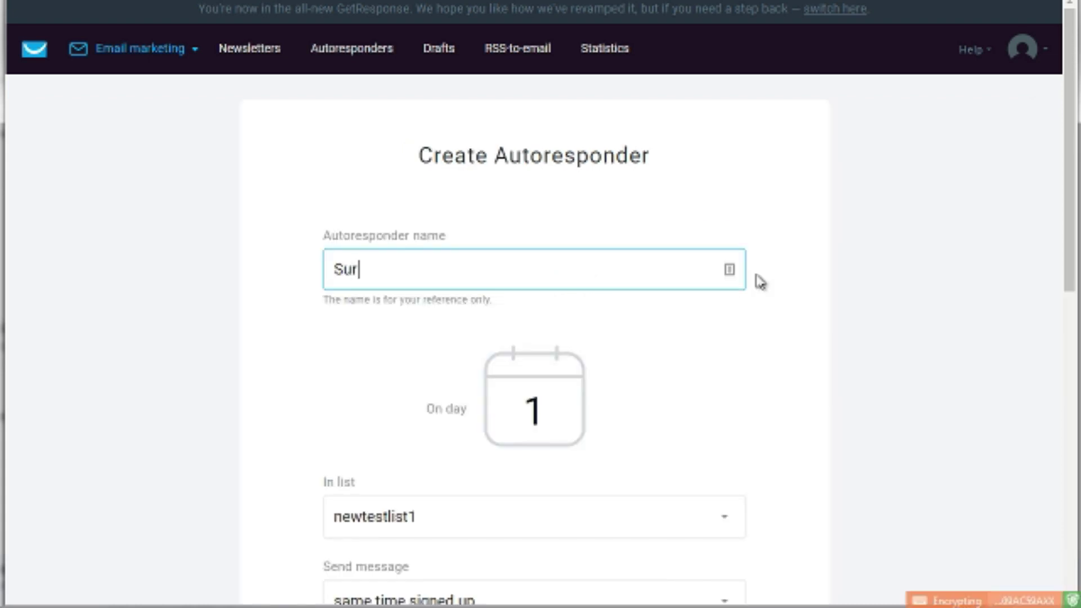
text(vival Email 2)
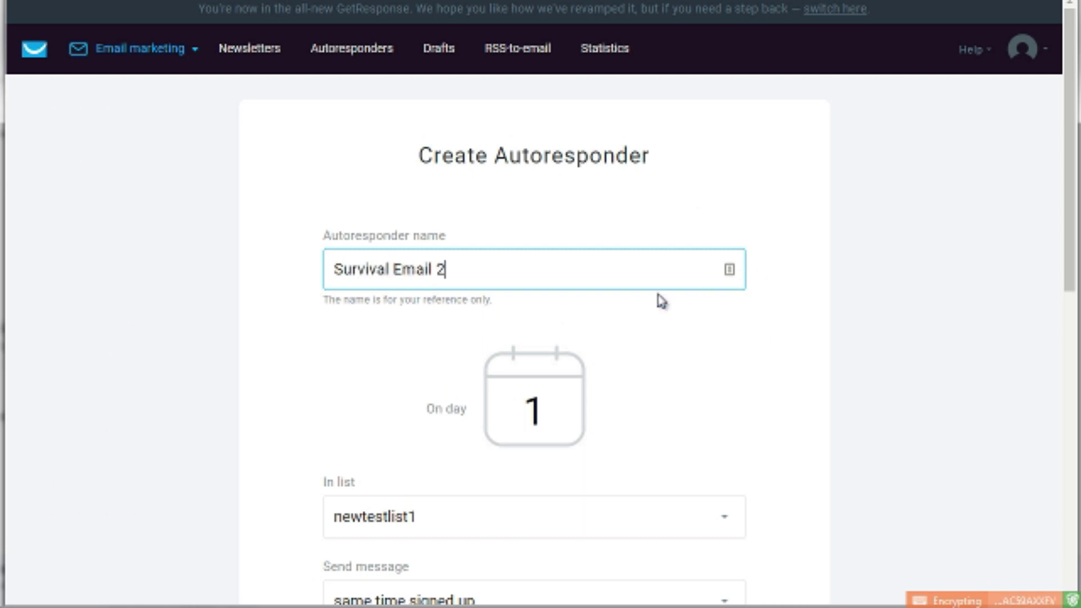
click(659, 306)
Try day 2 as the send day of Survival Email 2 and set it back to day 1
scroll(653, 369, down, 3)
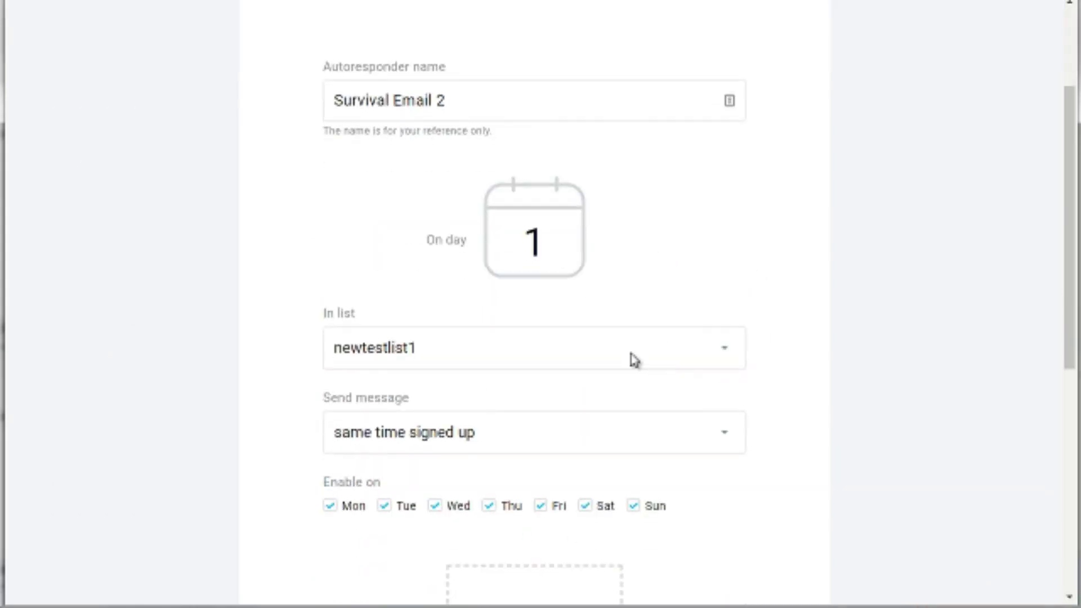
double_click(506, 244)
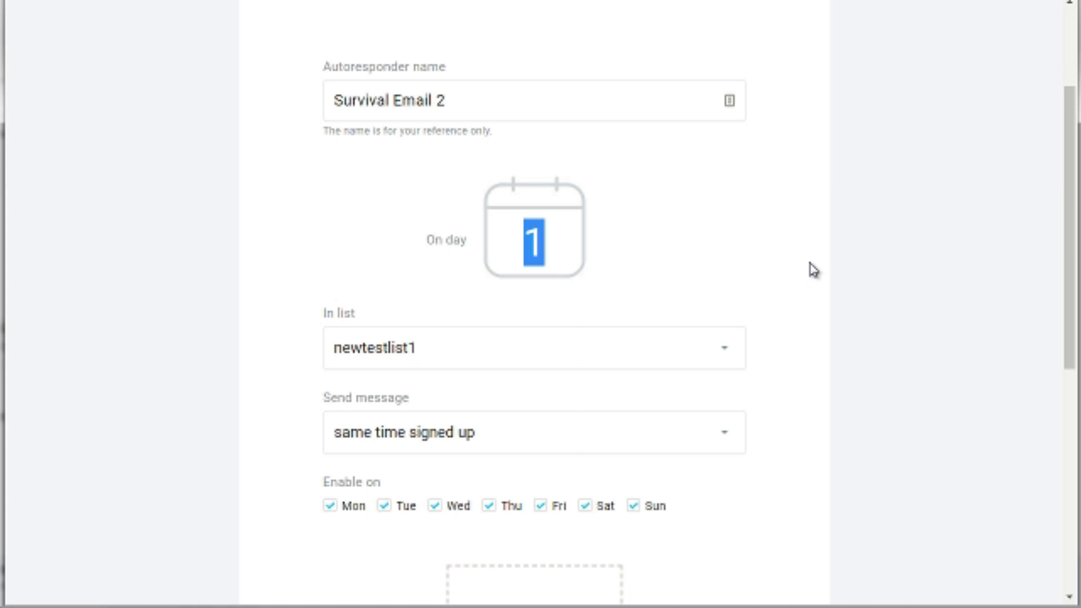
text(2)
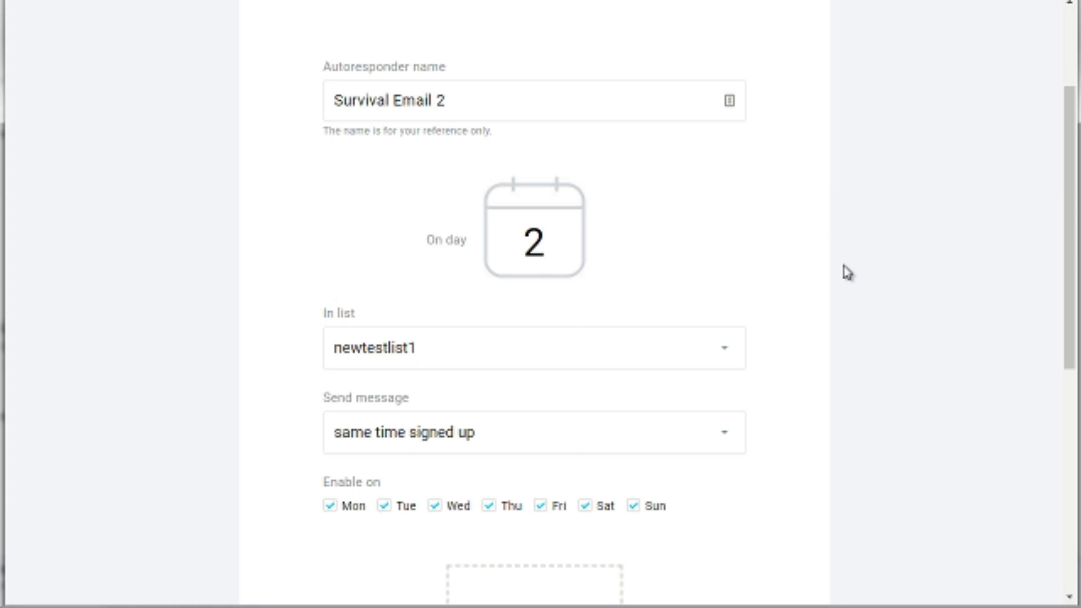
key(BackSpace)
text(1)
scroll(847, 272, down, 8)
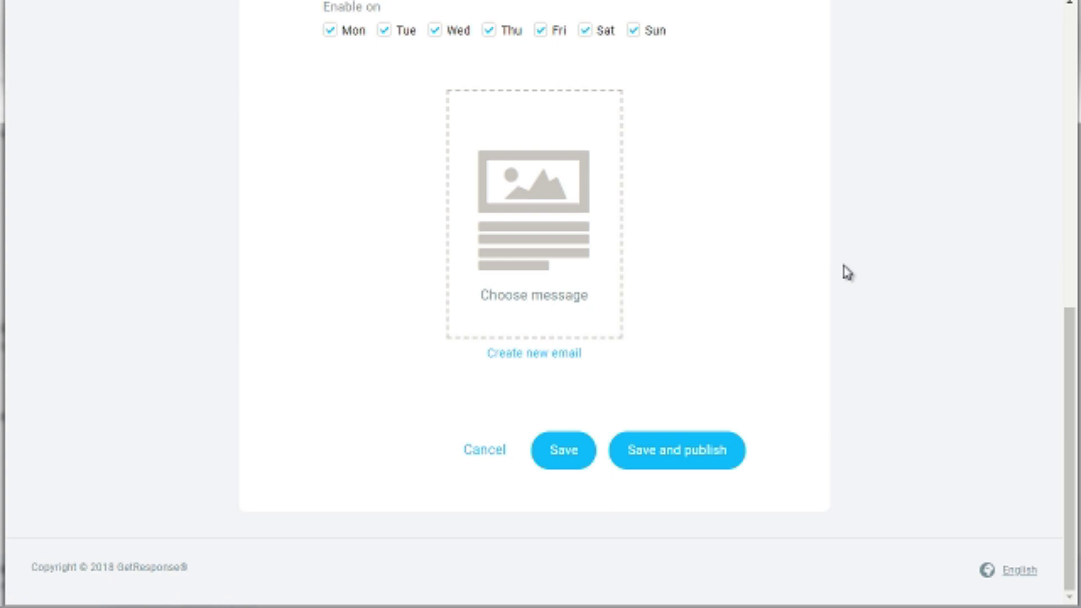
scroll(848, 272, up, 8)
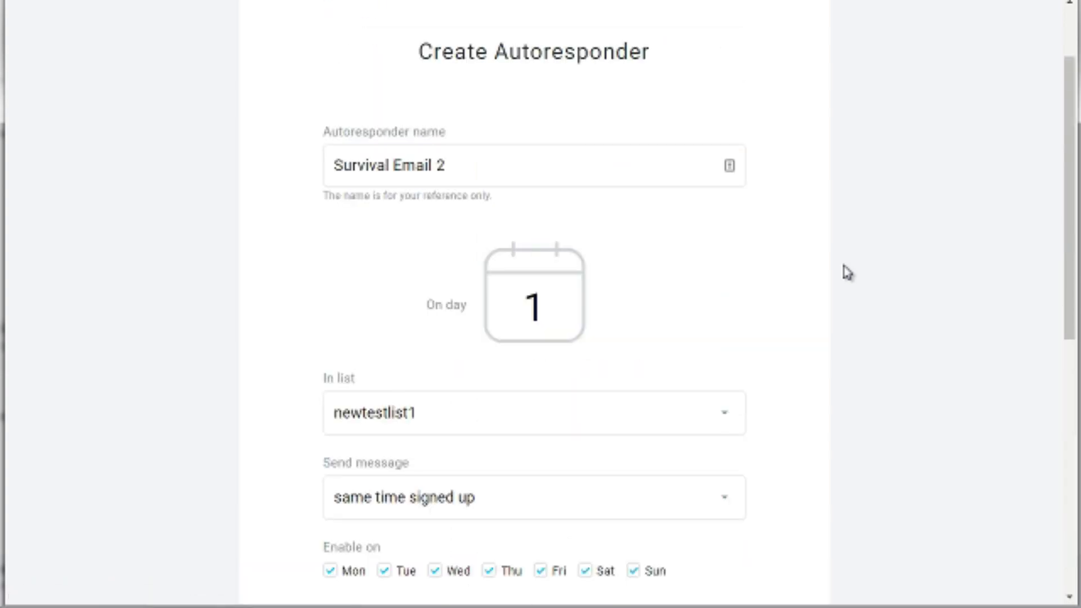
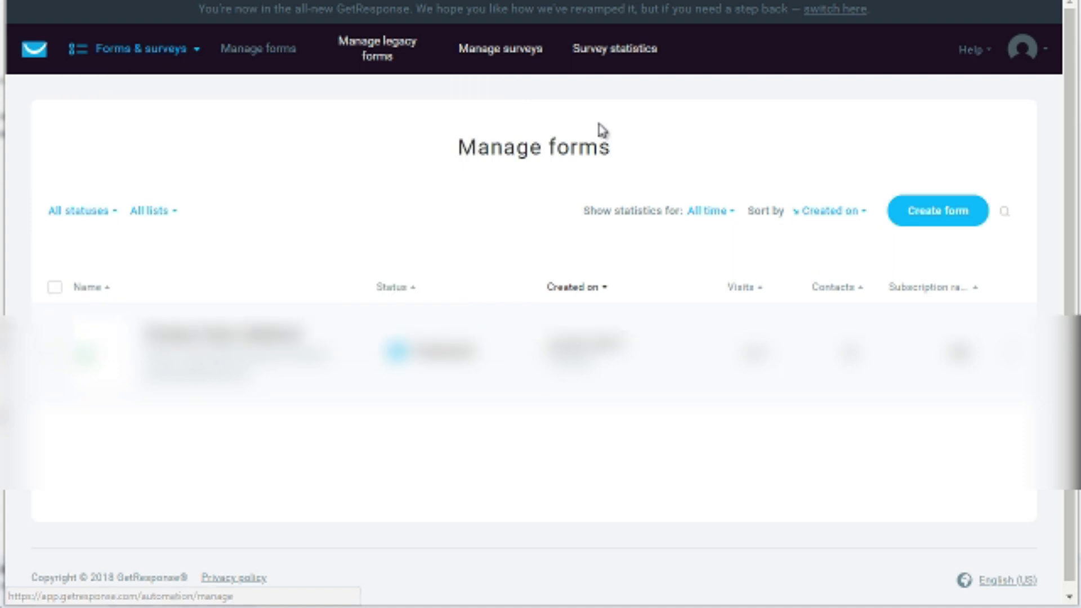
Start a new form with the List Builder Wizard and filter its templates to the Newsletter sign-up type
click(955, 217)
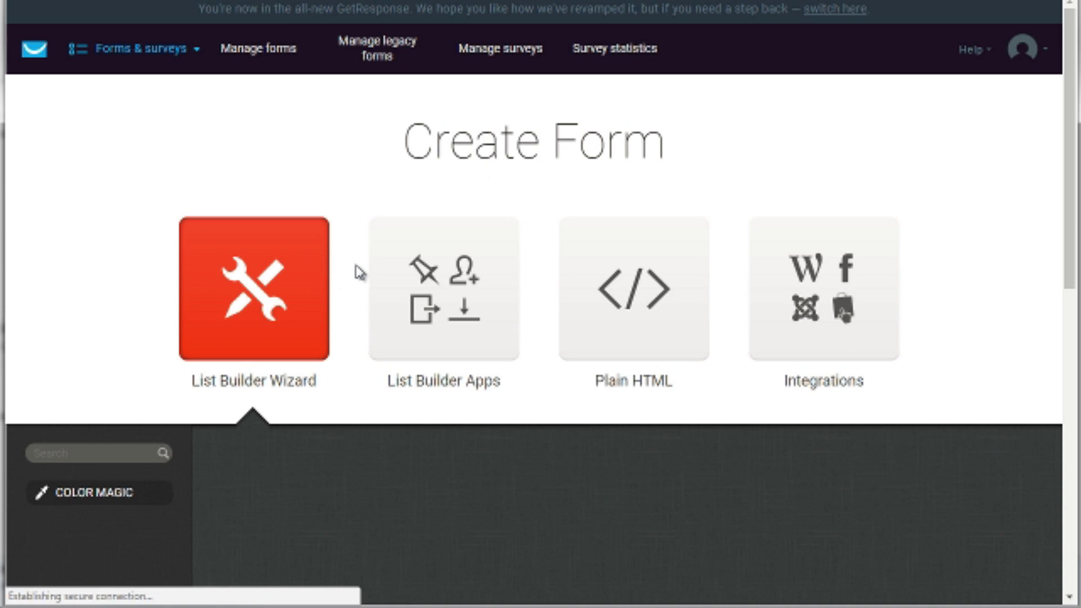
scroll(358, 272, down, 5)
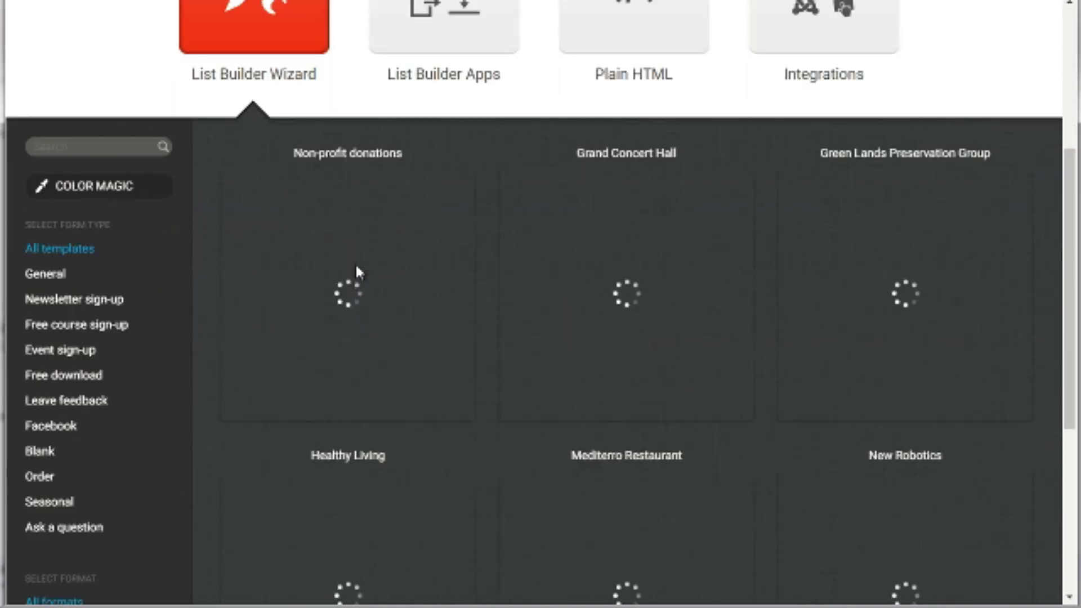
scroll(358, 272, down, 2)
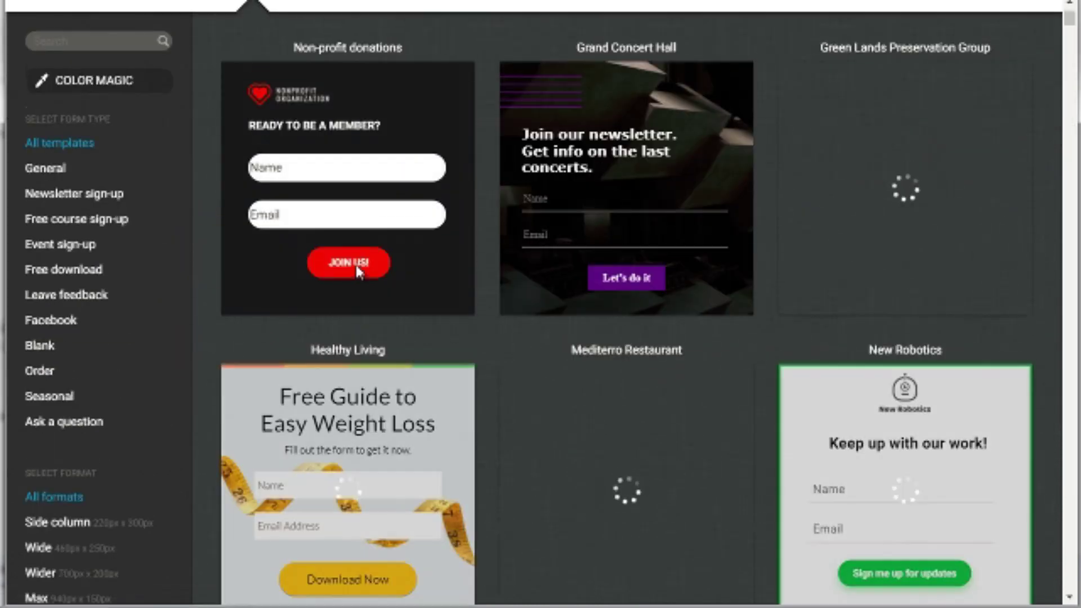
scroll(356, 270, up, 1)
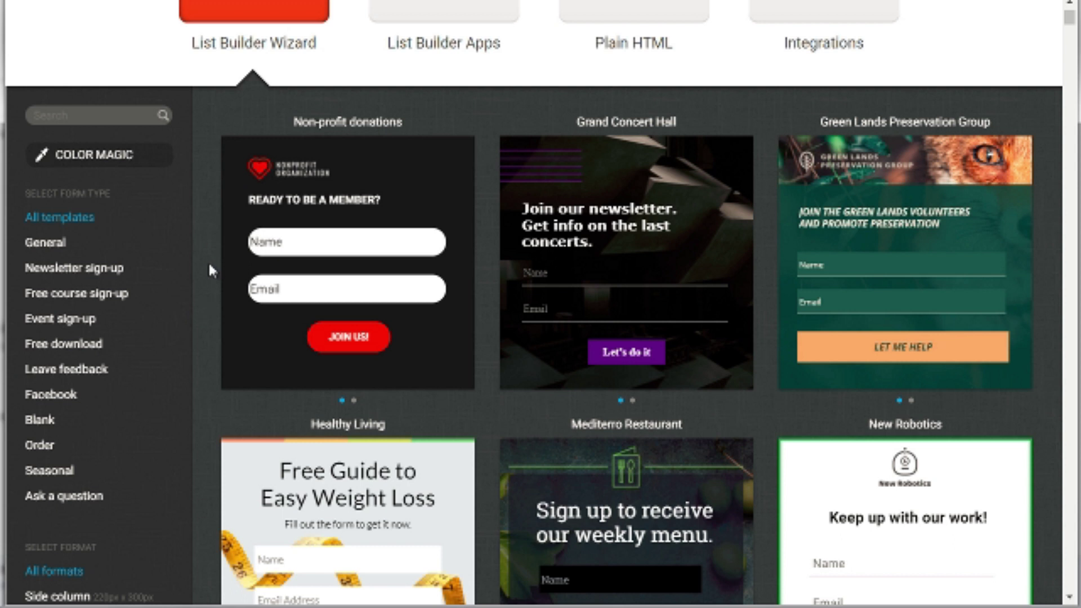
click(67, 271)
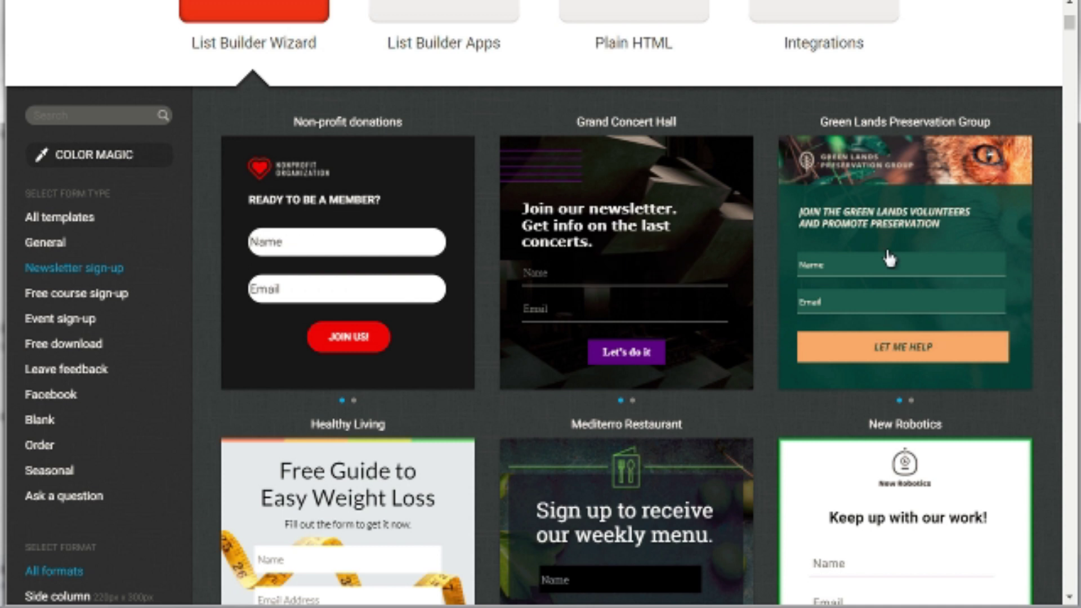
Browse the newsletter sign-up templates and open the New Robotics template for editing
scroll(217, 254, down, 5)
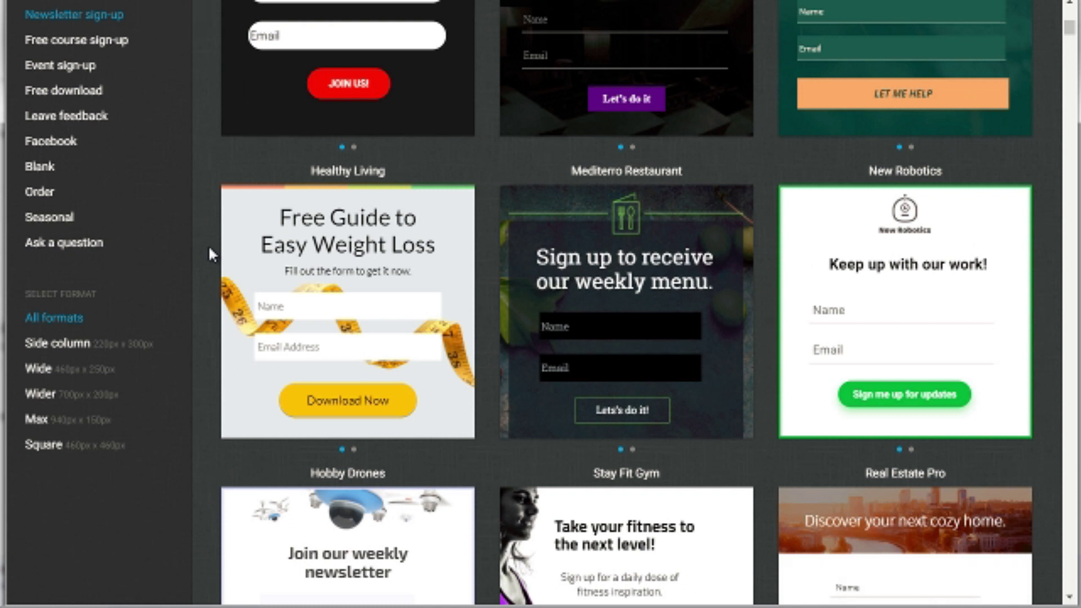
scroll(208, 244, up, 2)
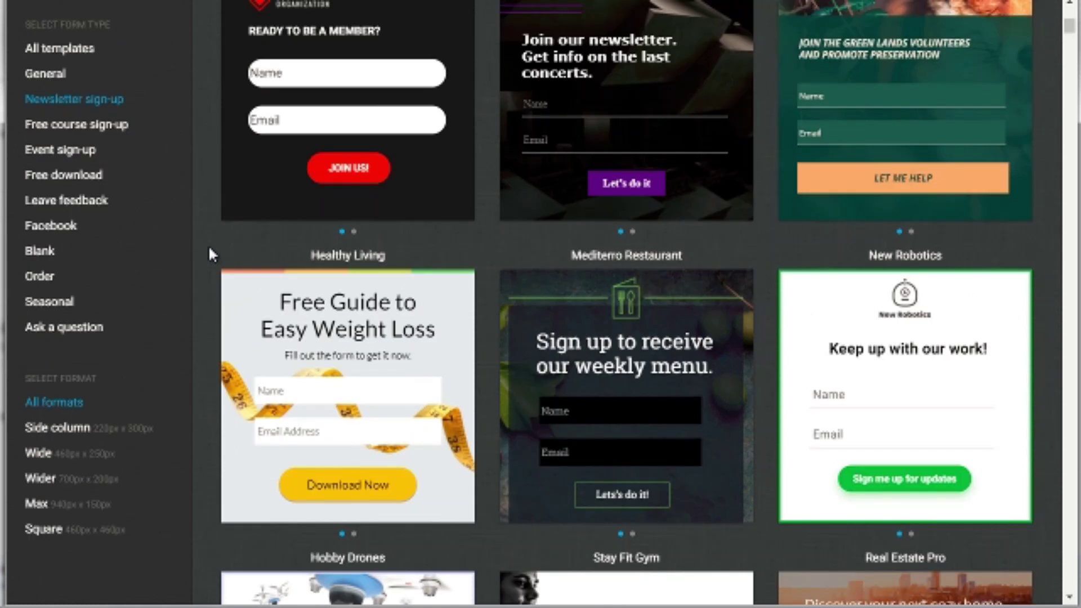
scroll(208, 245, down, 6)
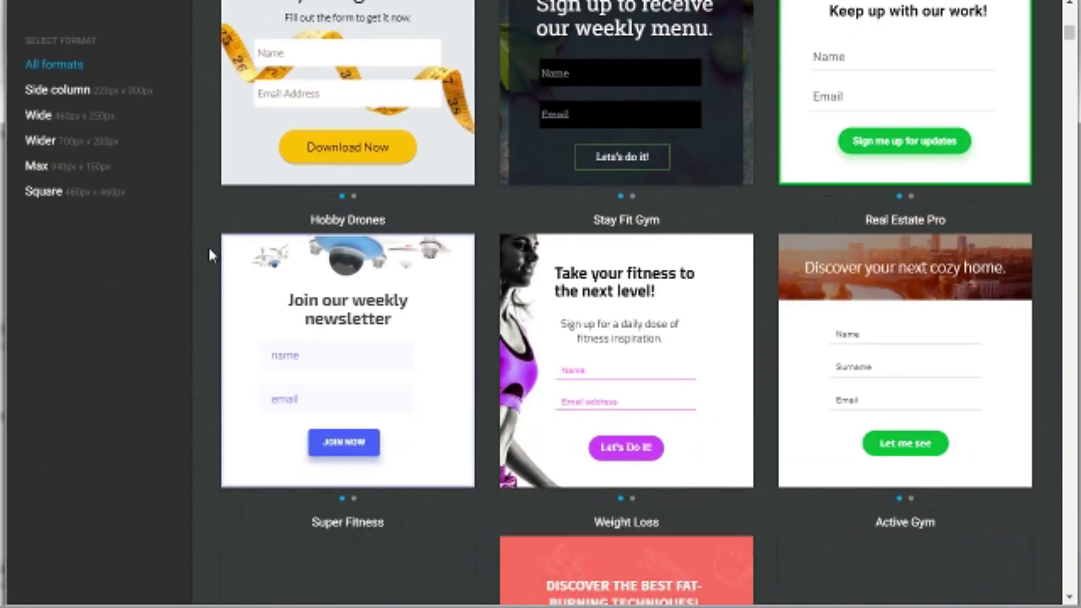
scroll(209, 249, down, 5)
scroll(209, 255, down, 5)
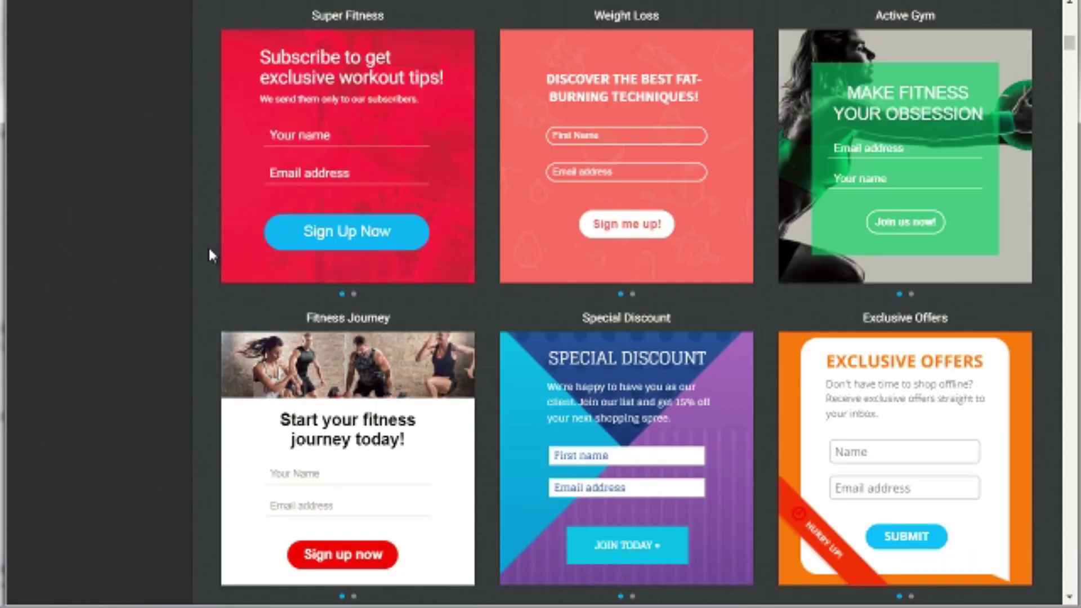
scroll(209, 255, up, 6)
scroll(209, 255, up, 3)
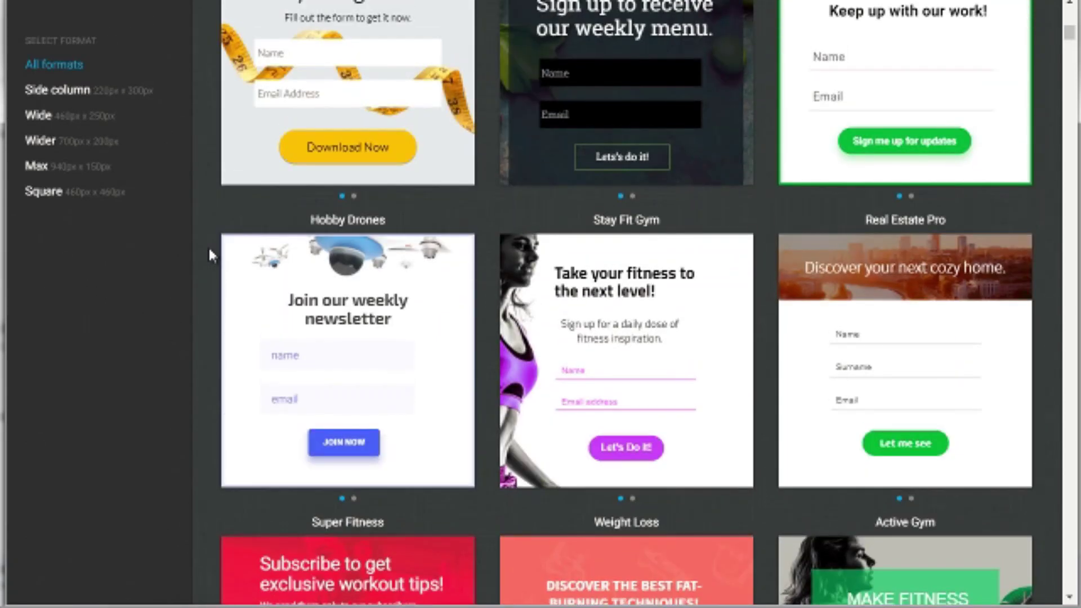
scroll(209, 255, up, 2)
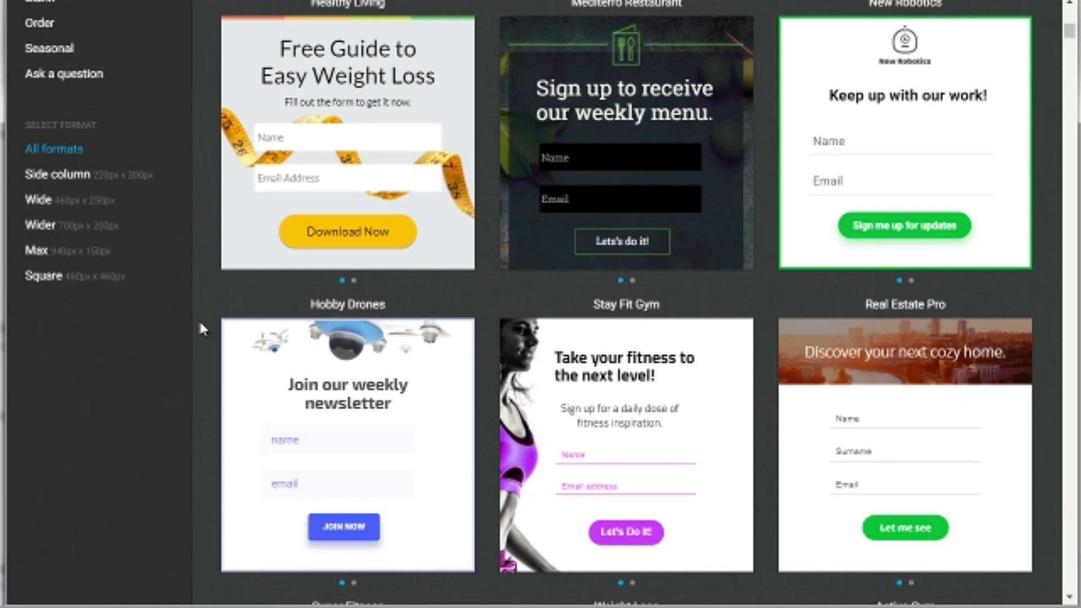
scroll(208, 313, up, 5)
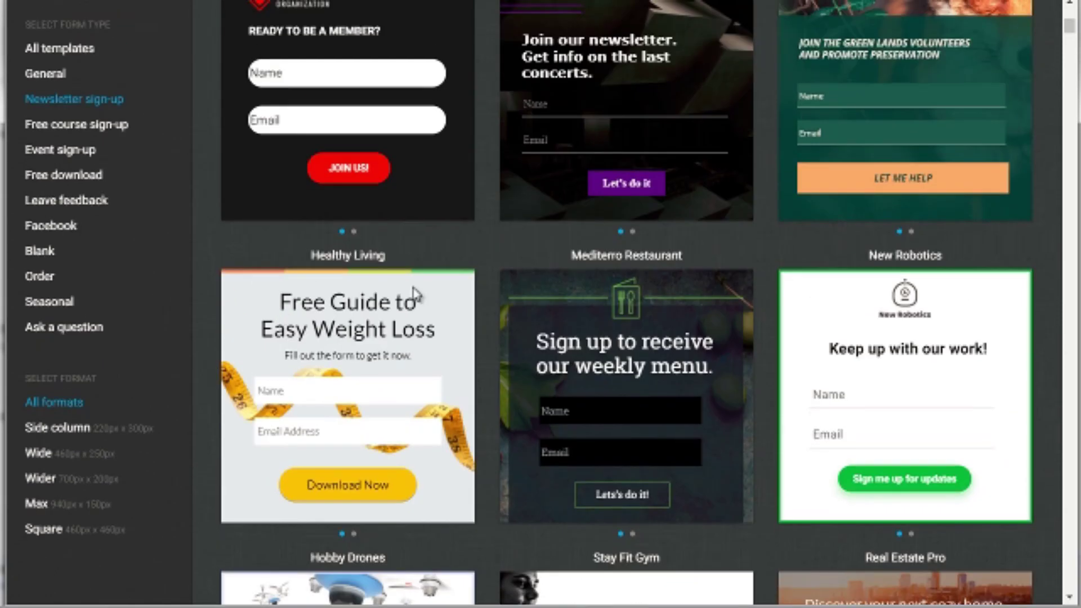
click(909, 398)
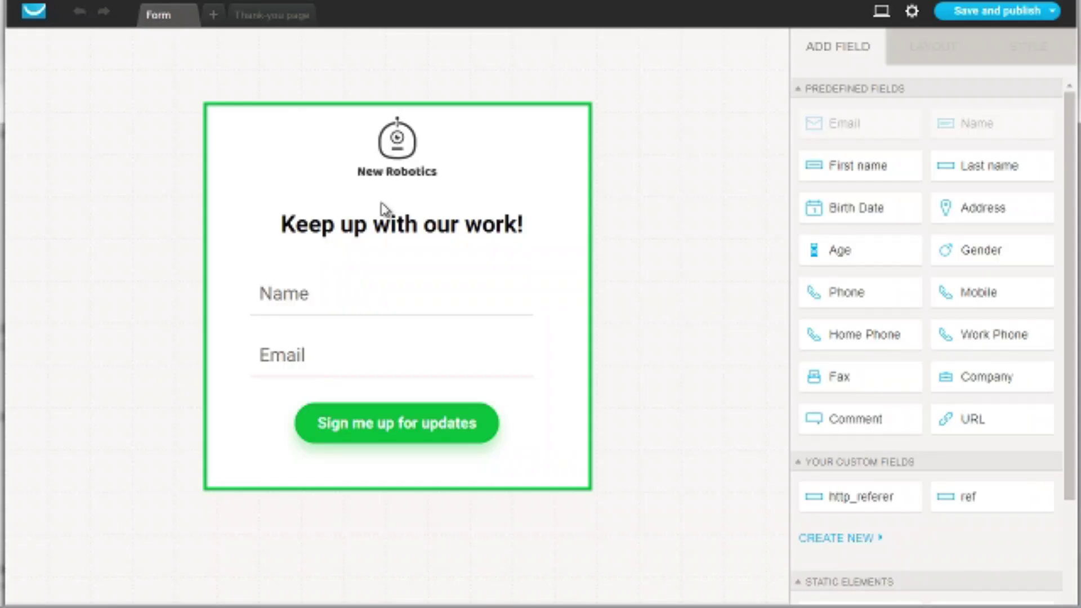
Browse the replacement images for the New Robotics logo, then delete the logo from the form
click(393, 151)
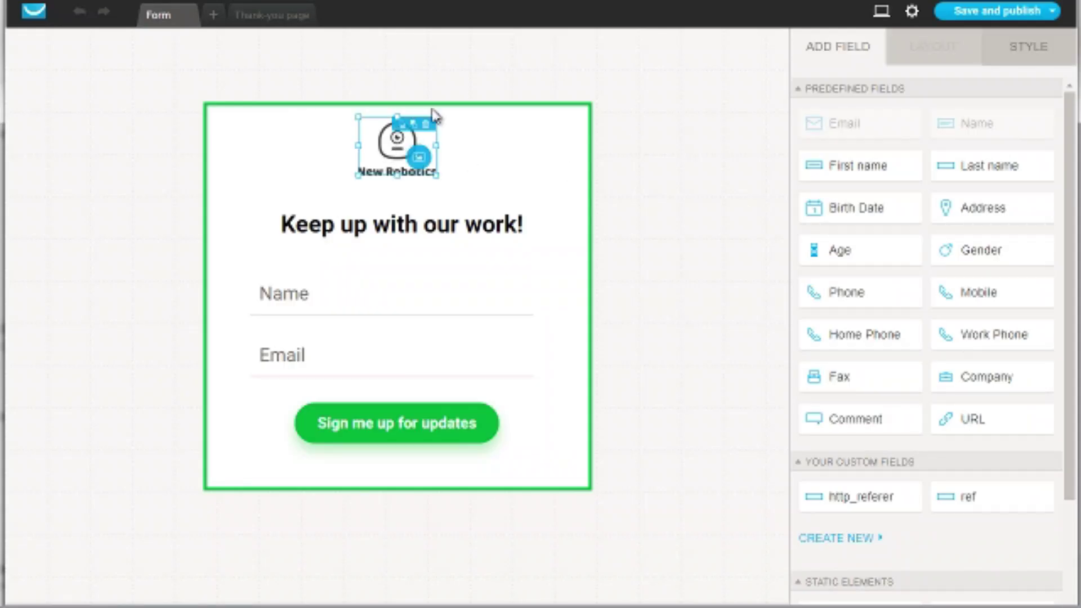
click(419, 157)
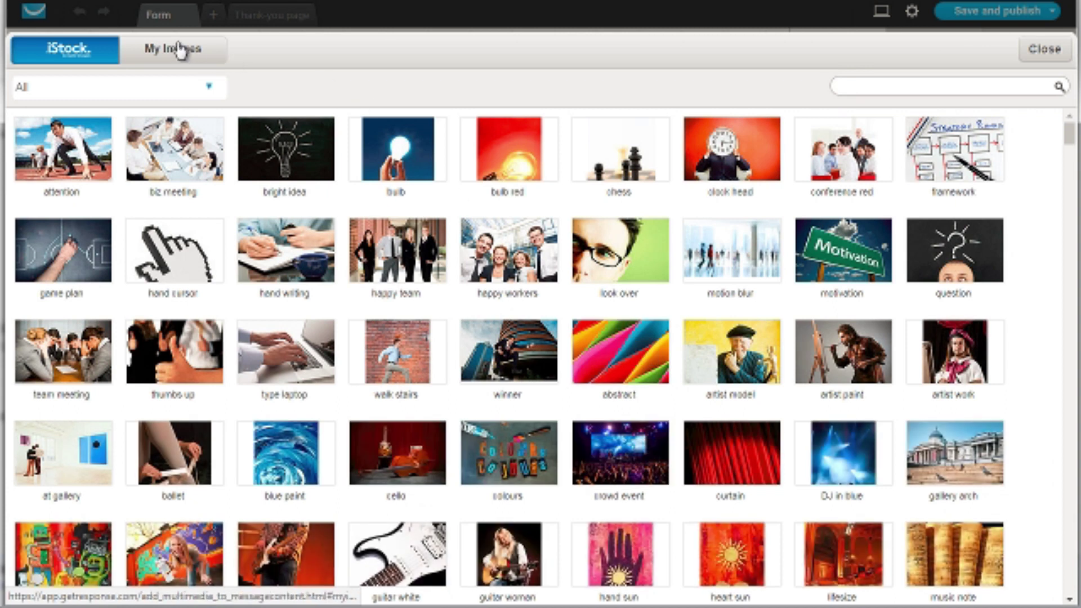
click(1048, 49)
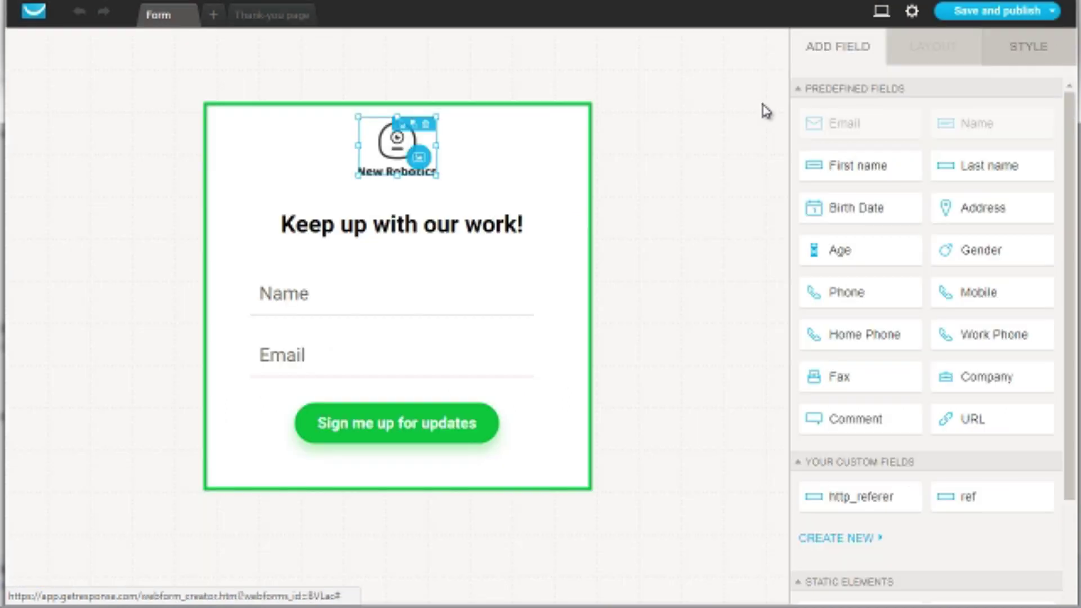
click(425, 127)
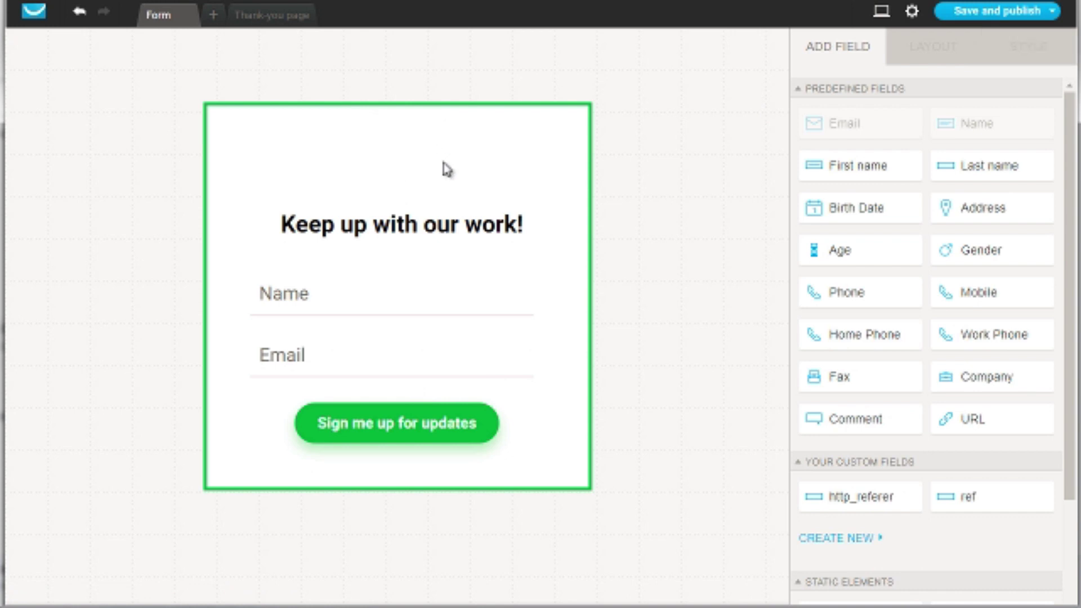
Change the form's submit button label to "Send Me The Report"
click(292, 224)
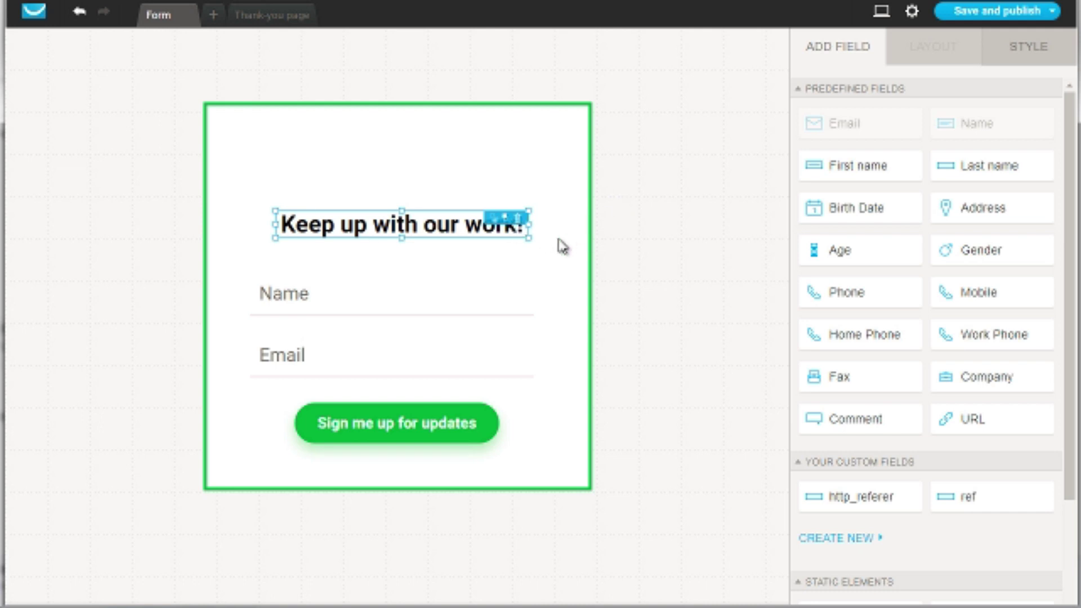
click(305, 303)
click(294, 347)
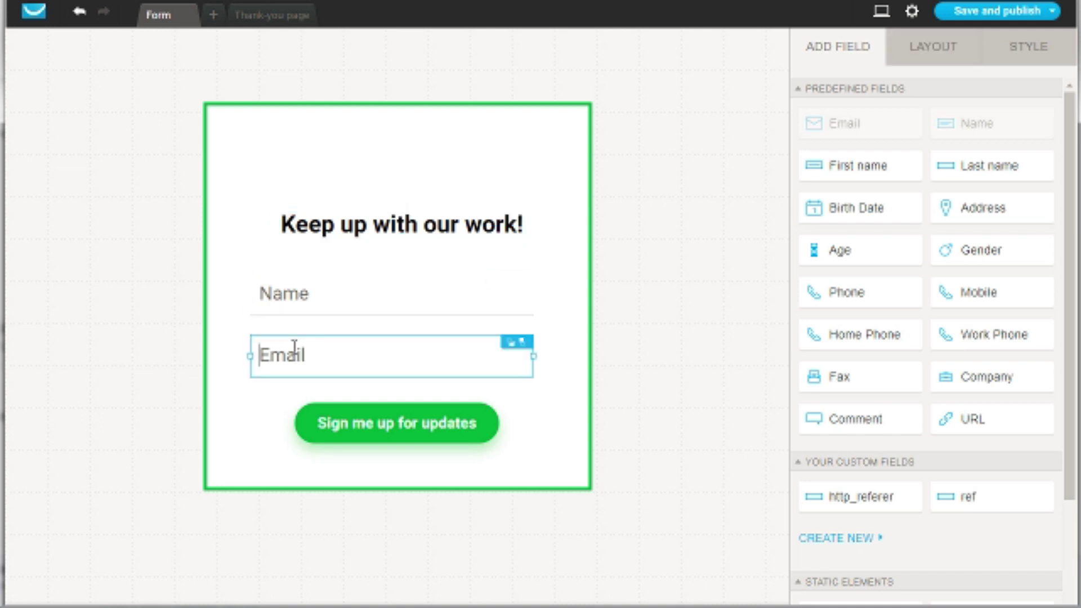
click(376, 437)
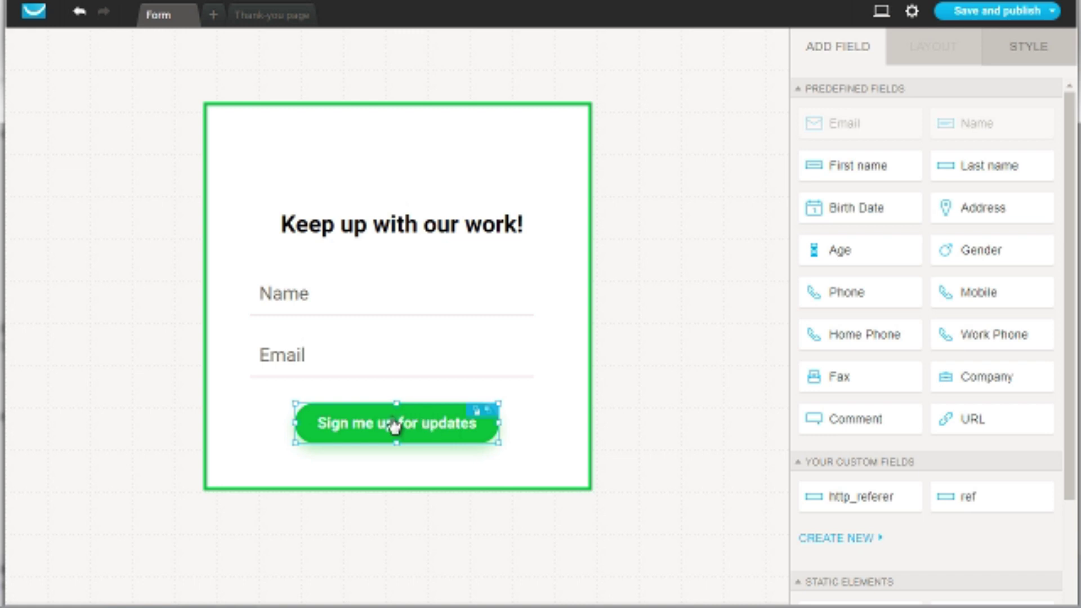
click(394, 426)
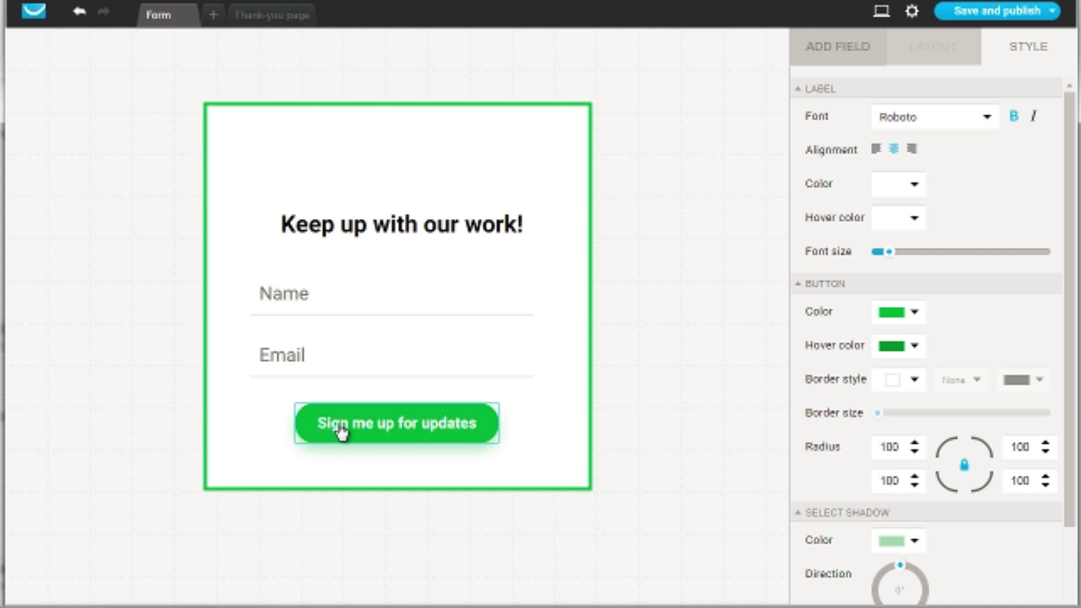
text(S)
key(ctrl+a)
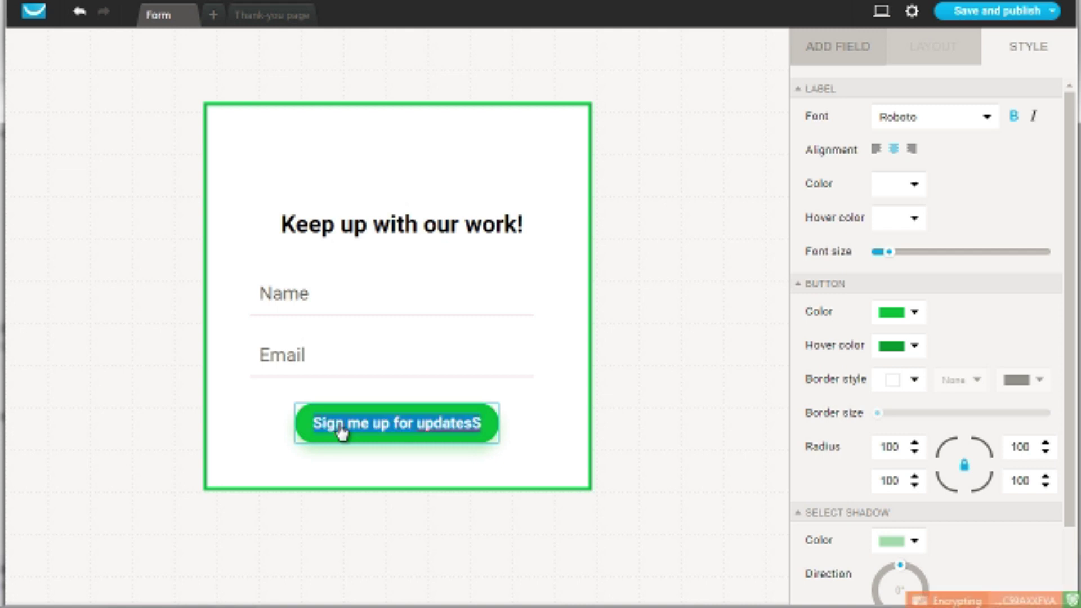
text(Send Me The Report)
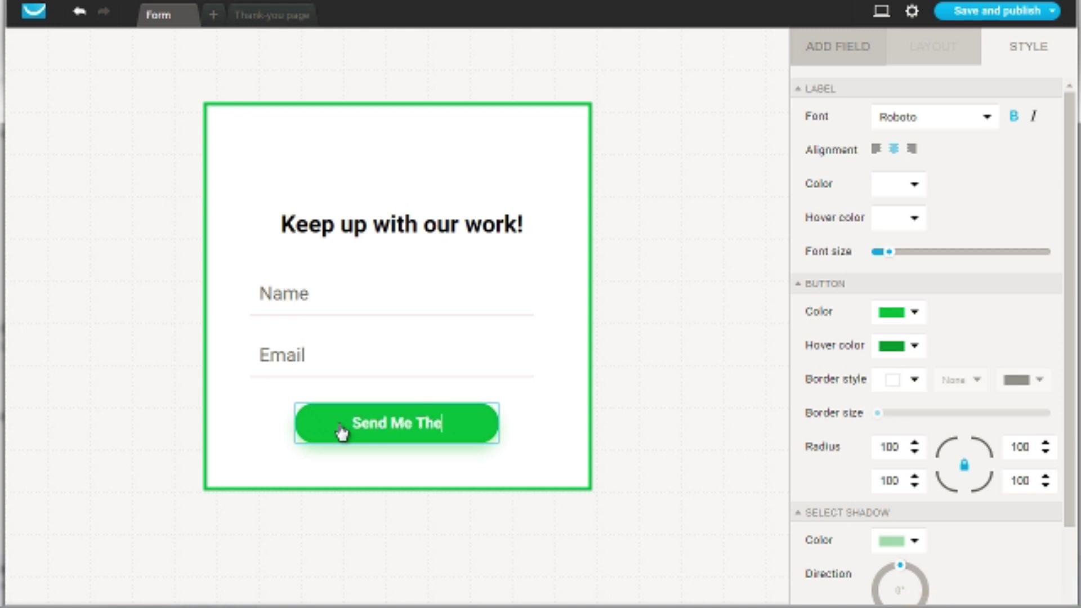
click(653, 317)
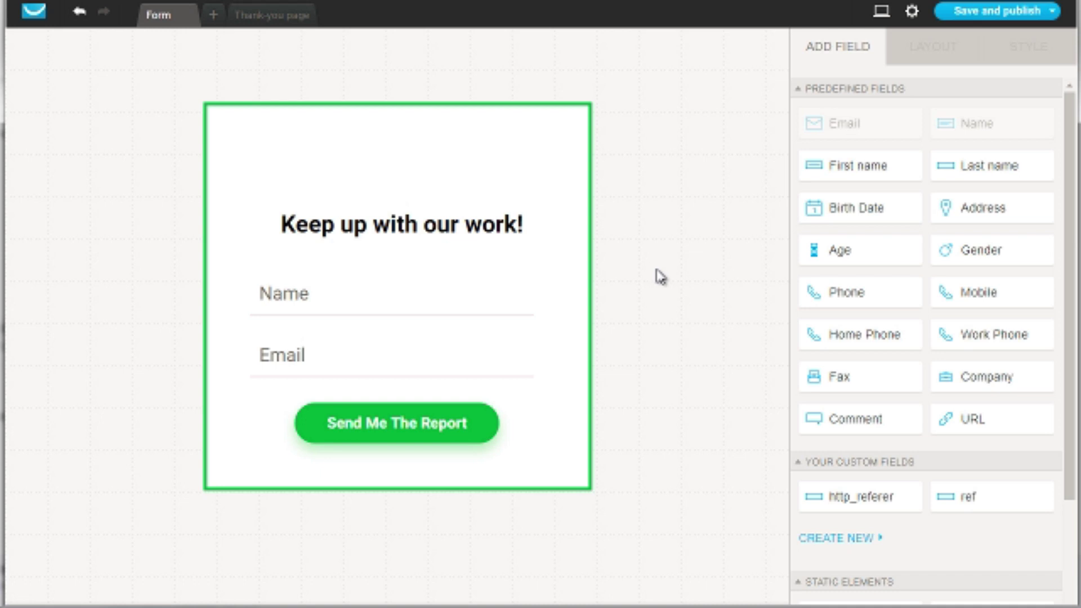
Examine the additional fields and static elements available for the form and the Name field's layout settings
click(379, 302)
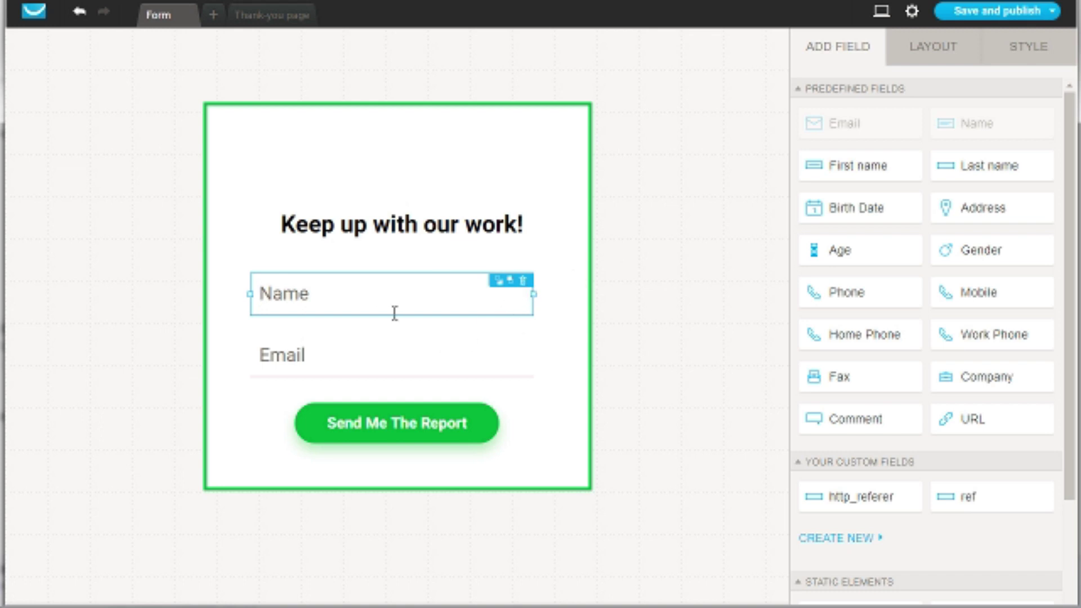
click(344, 290)
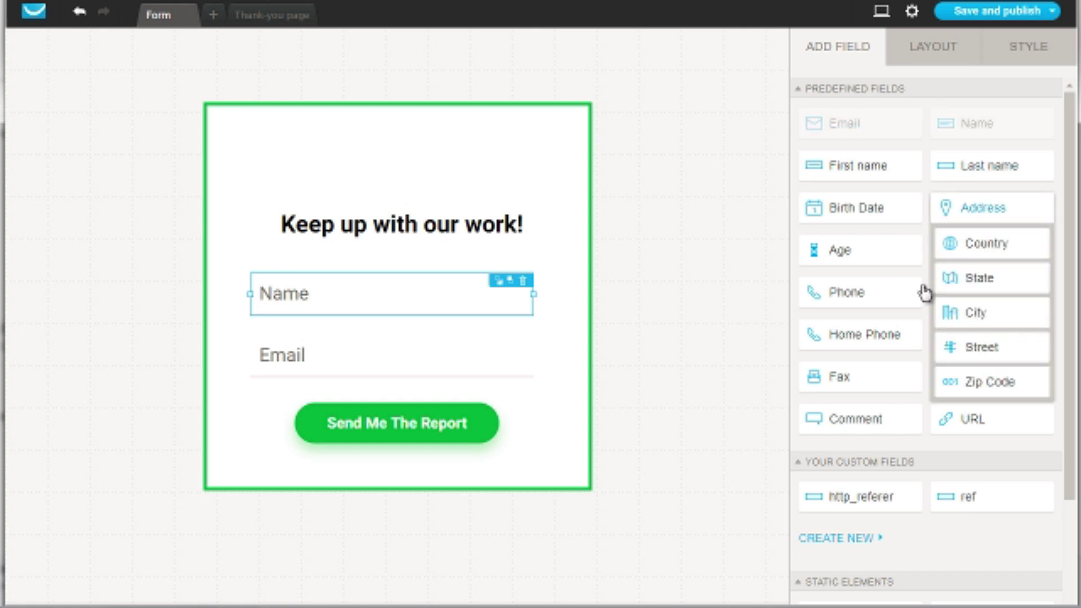
scroll(911, 503, down, 3)
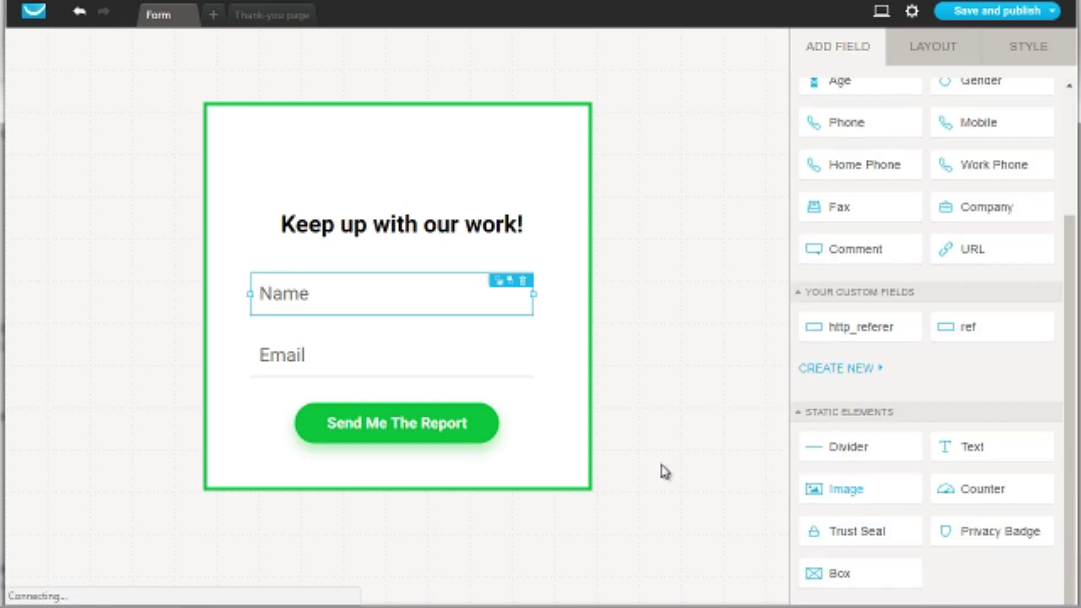
scroll(907, 391, up, 3)
click(947, 44)
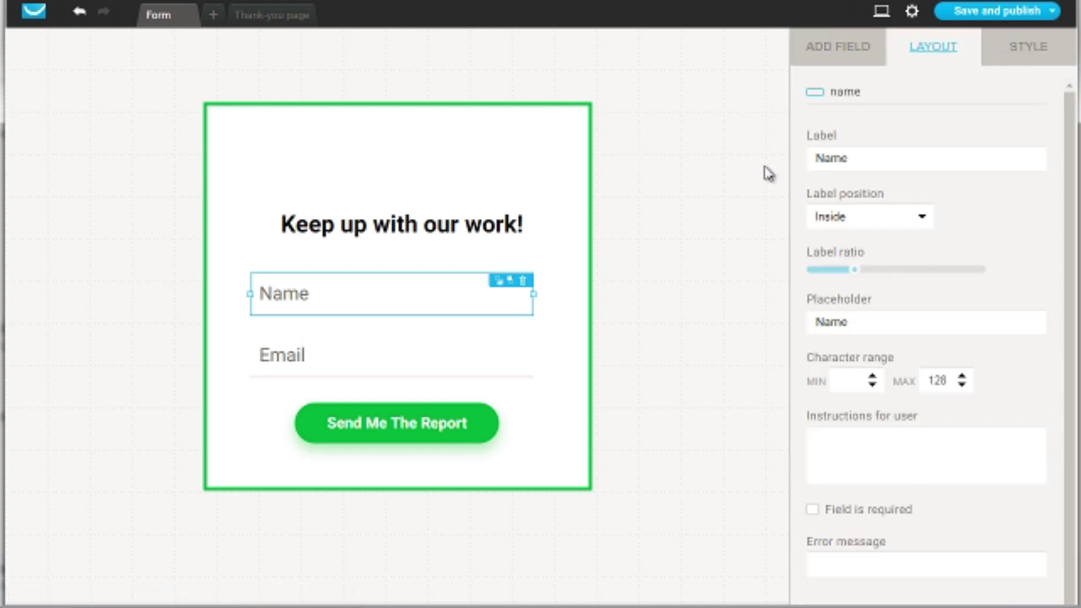
Save and publish the form and copy its JavaScript code for self-installation
mouse_move(989, 10)
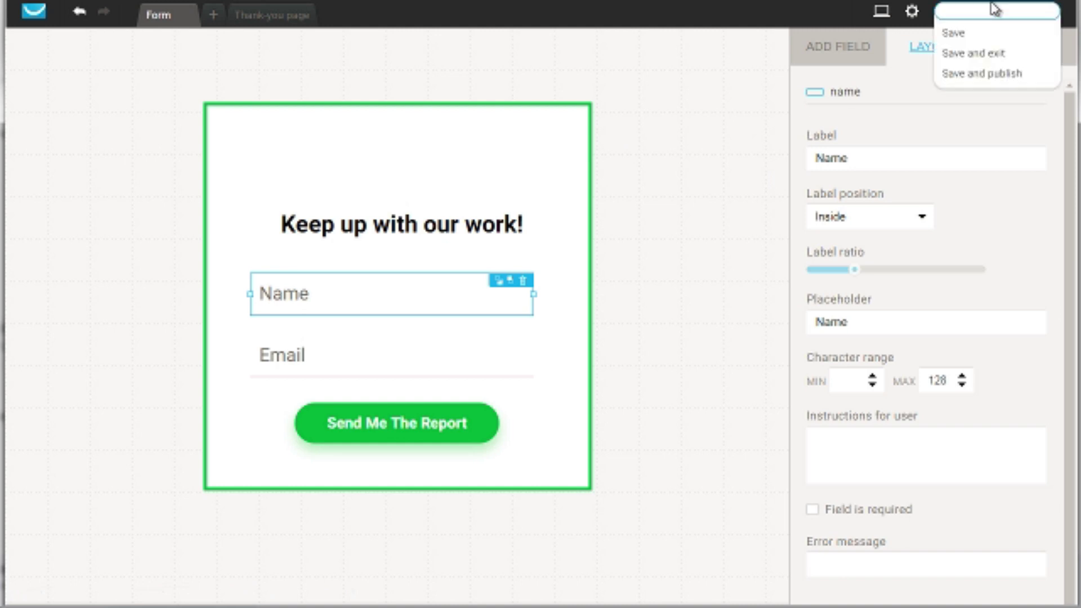
click(999, 18)
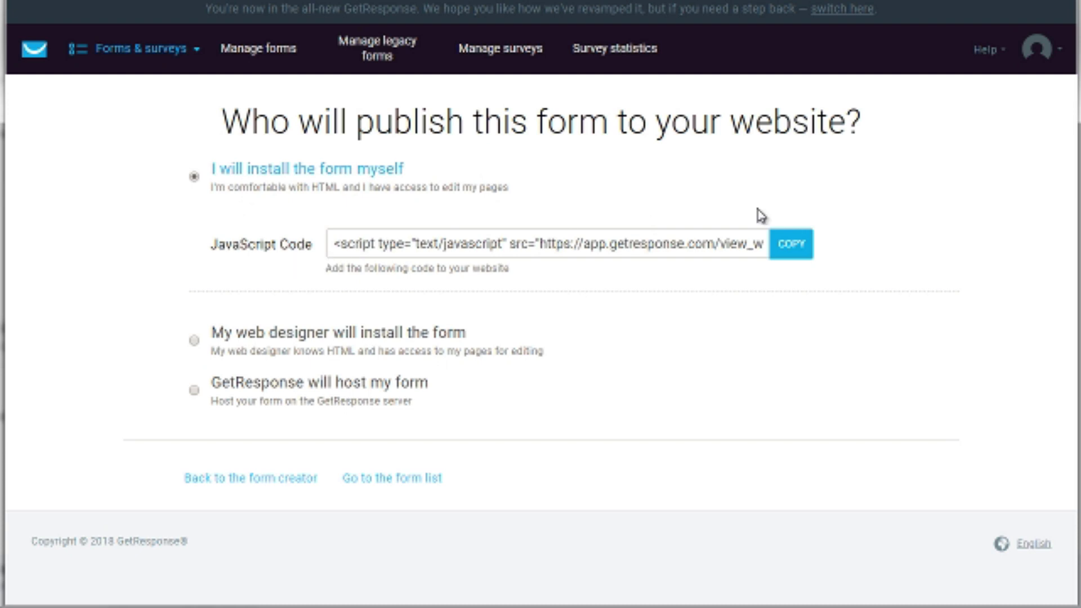
click(788, 247)
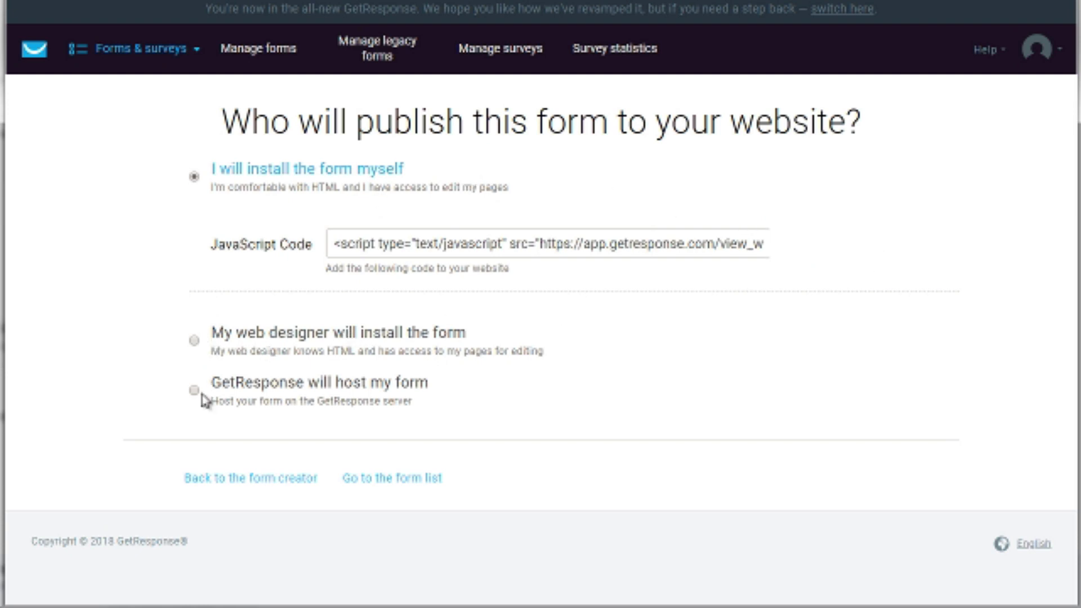
Choose to have GetResponse host the form and copy the form link
click(202, 396)
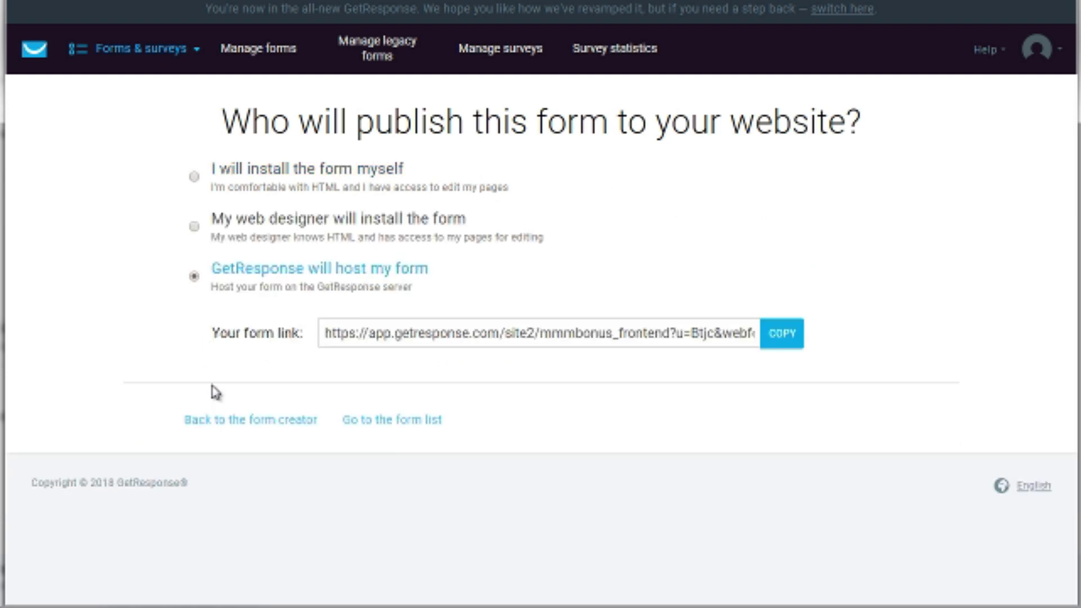
click(787, 333)
click(682, 335)
click(787, 338)
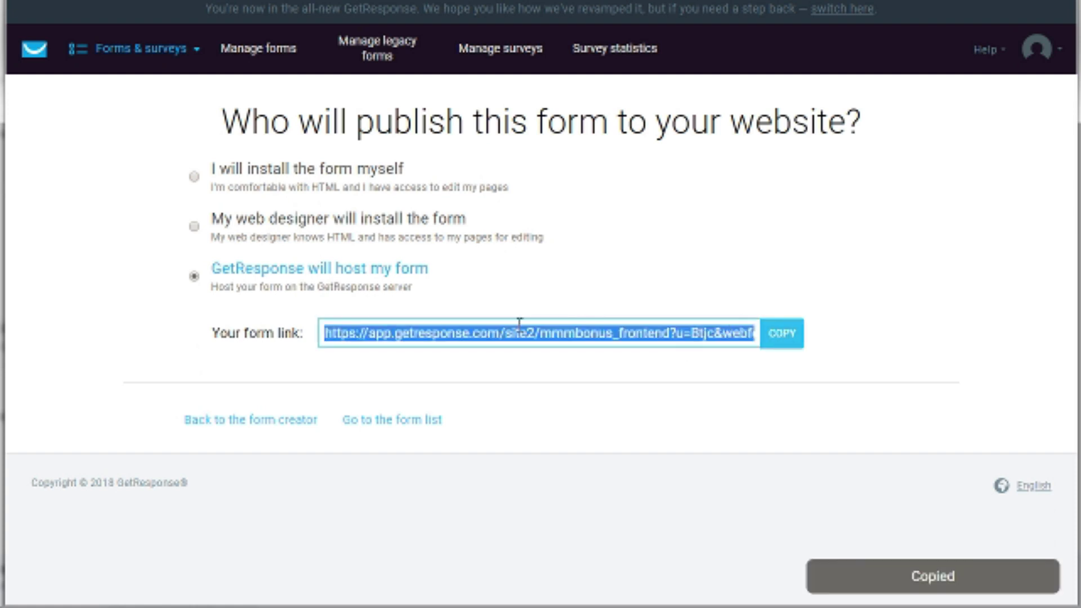
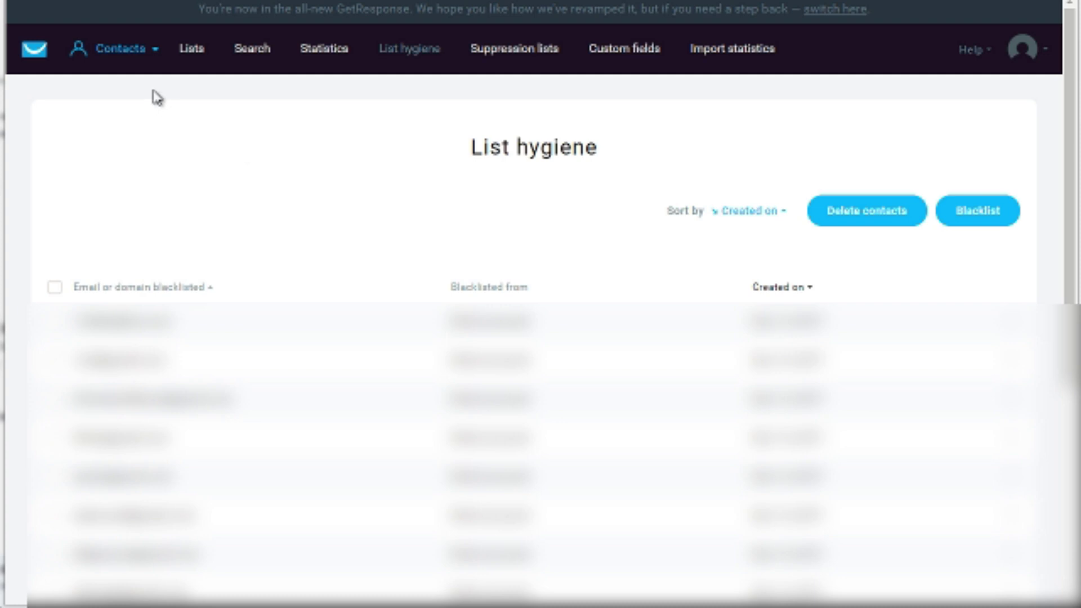
Open the form for blacklisting contacts and switch it to blacklist for specific lists
click(111, 45)
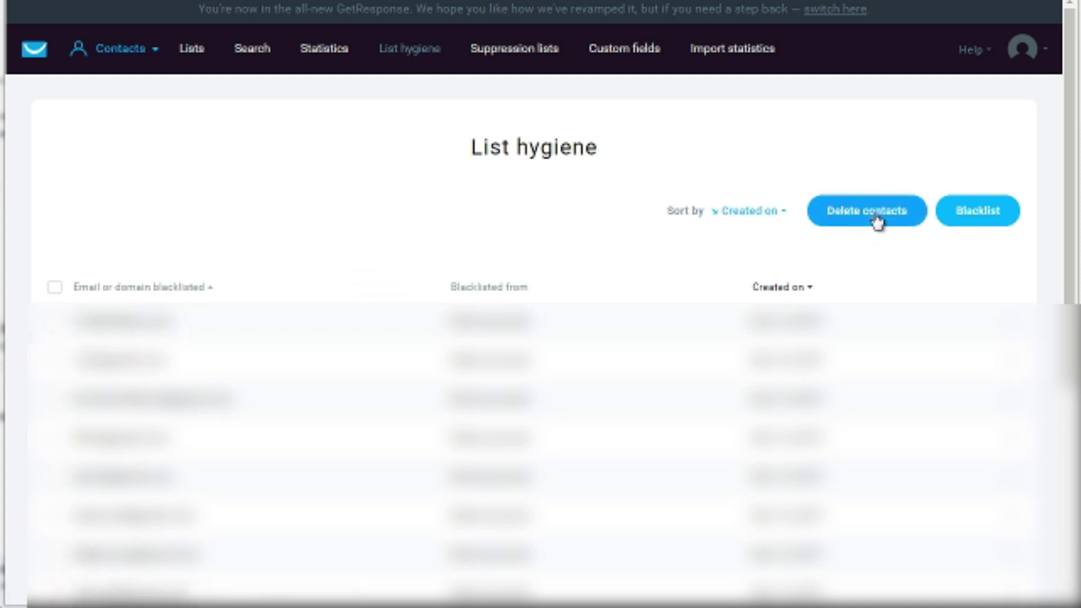
click(996, 214)
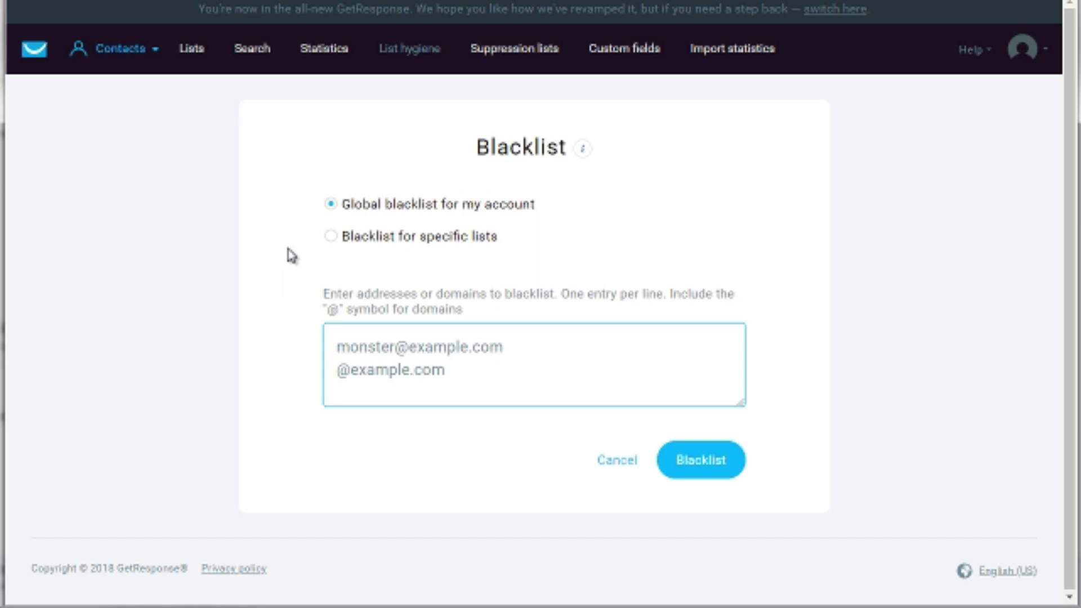
click(331, 235)
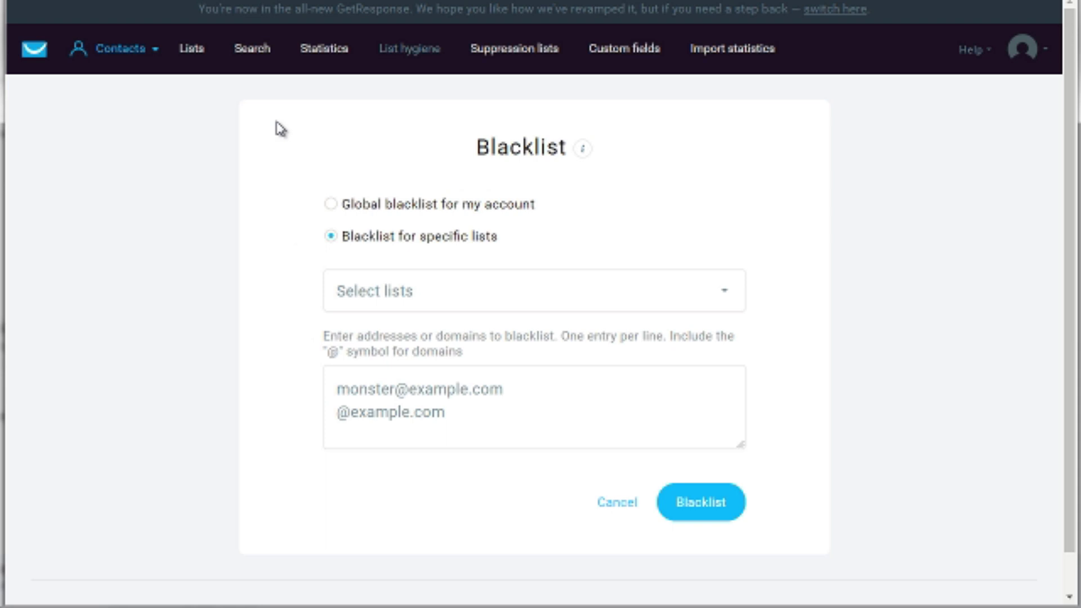
Start an advanced contact search and add a Contact actions condition based on Last click date
click(246, 51)
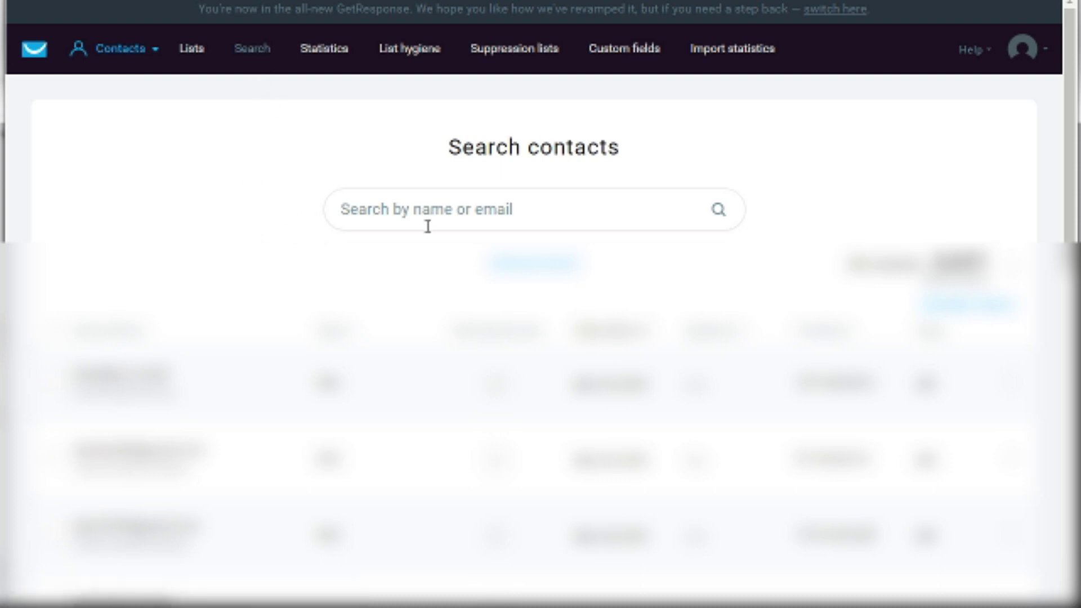
click(560, 269)
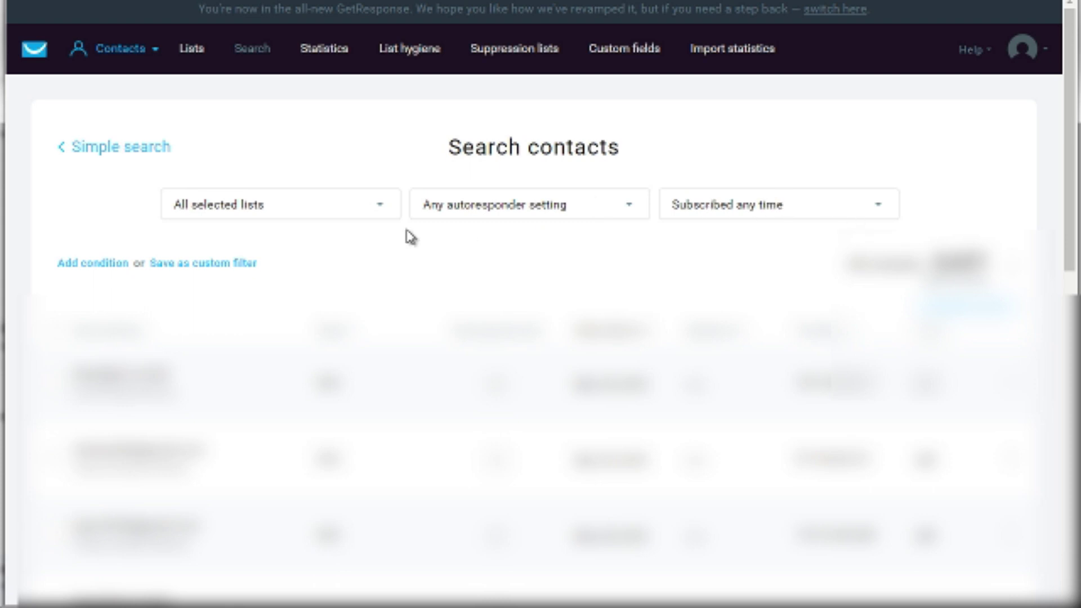
click(70, 263)
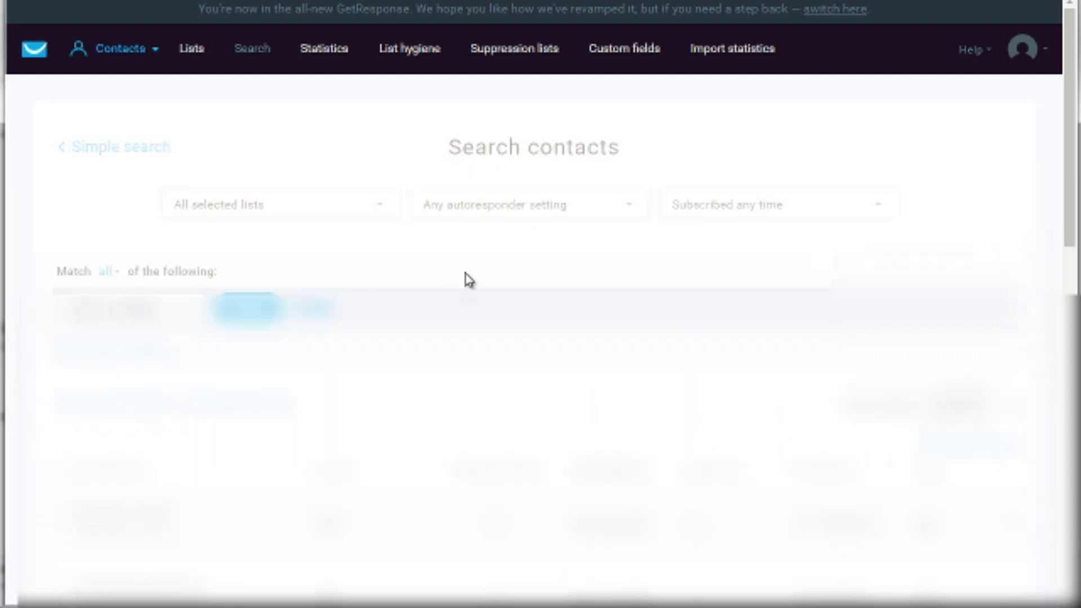
click(134, 368)
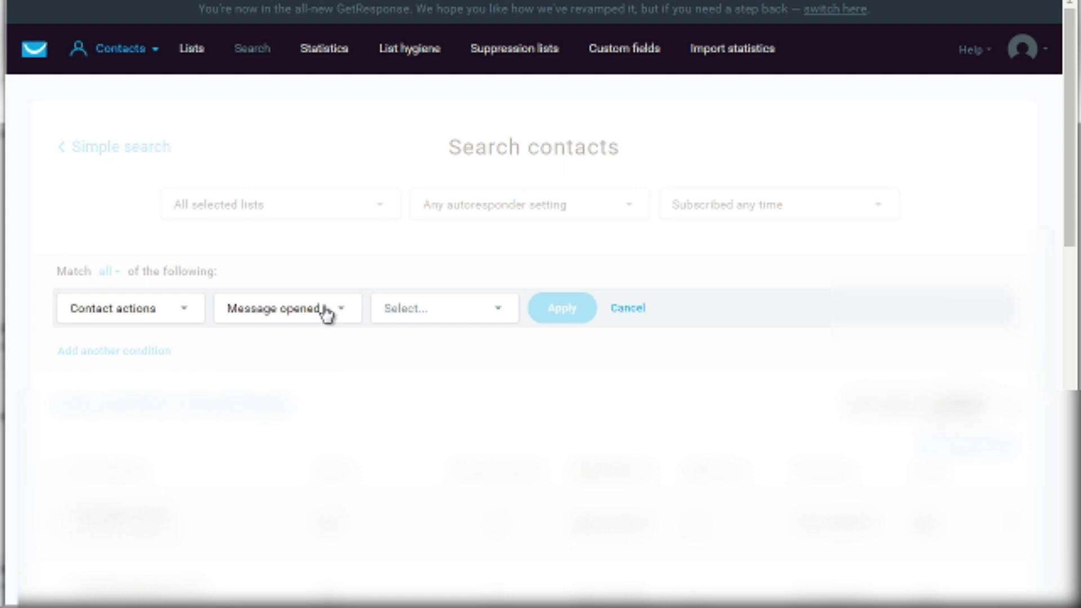
click(335, 311)
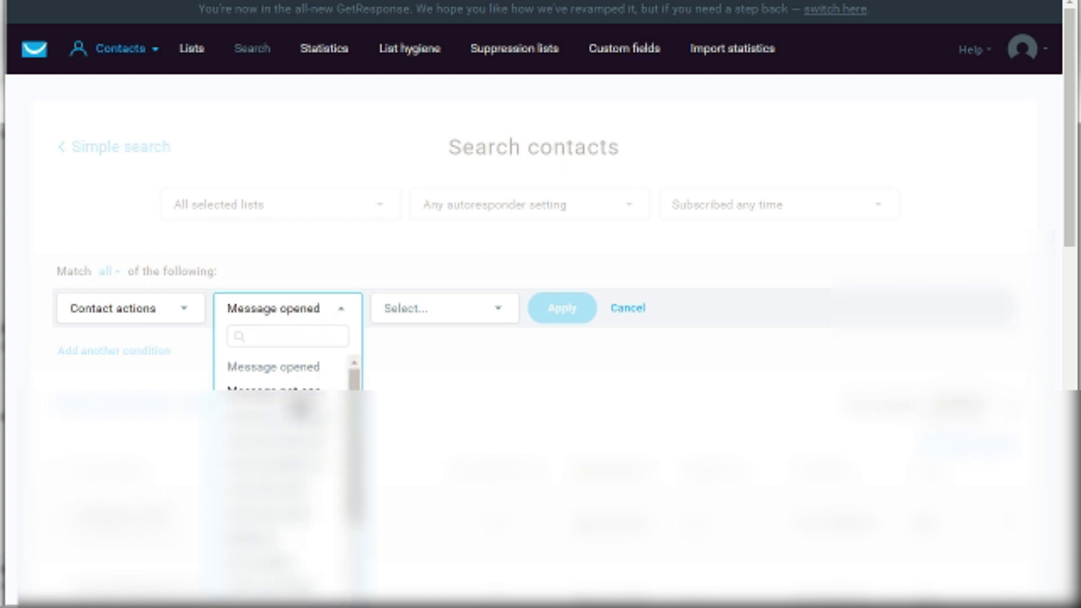
scroll(293, 411, down, 3)
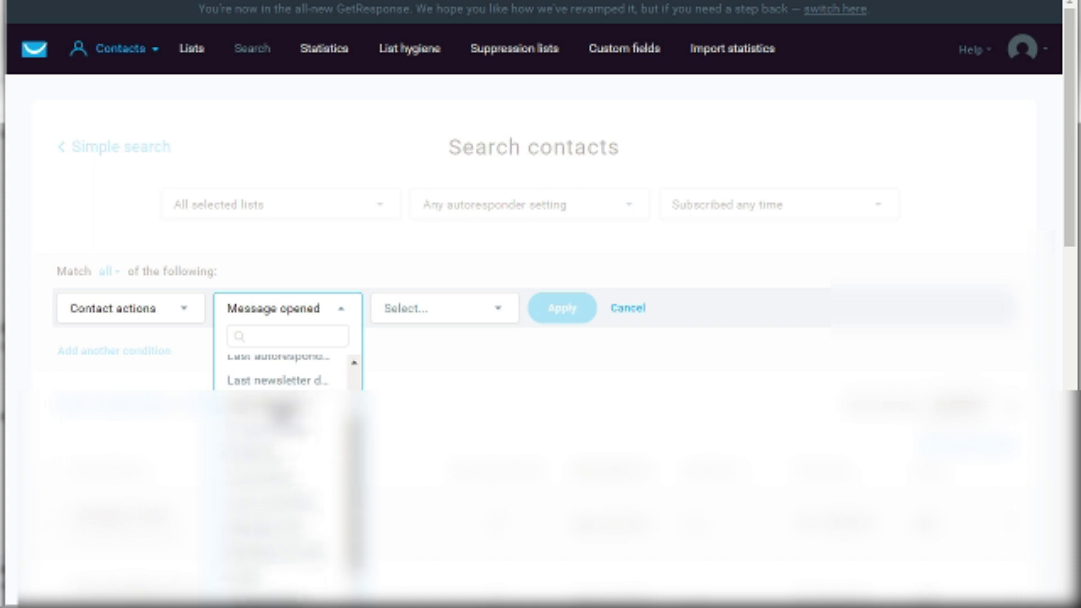
click(270, 406)
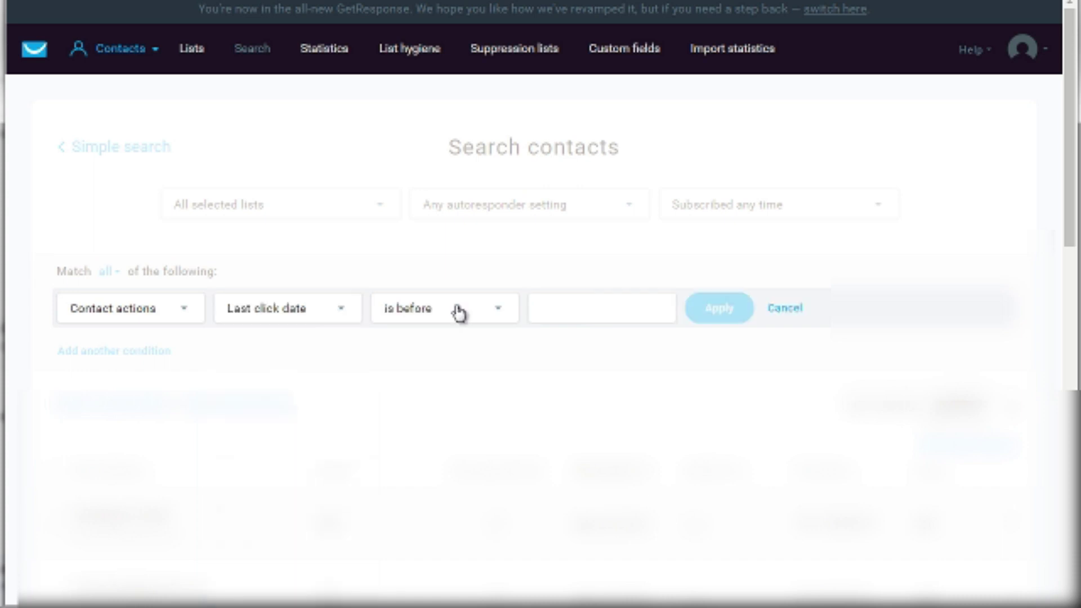
Set the last click date condition to before 05/10/2017 and apply it to the contact search
click(586, 307)
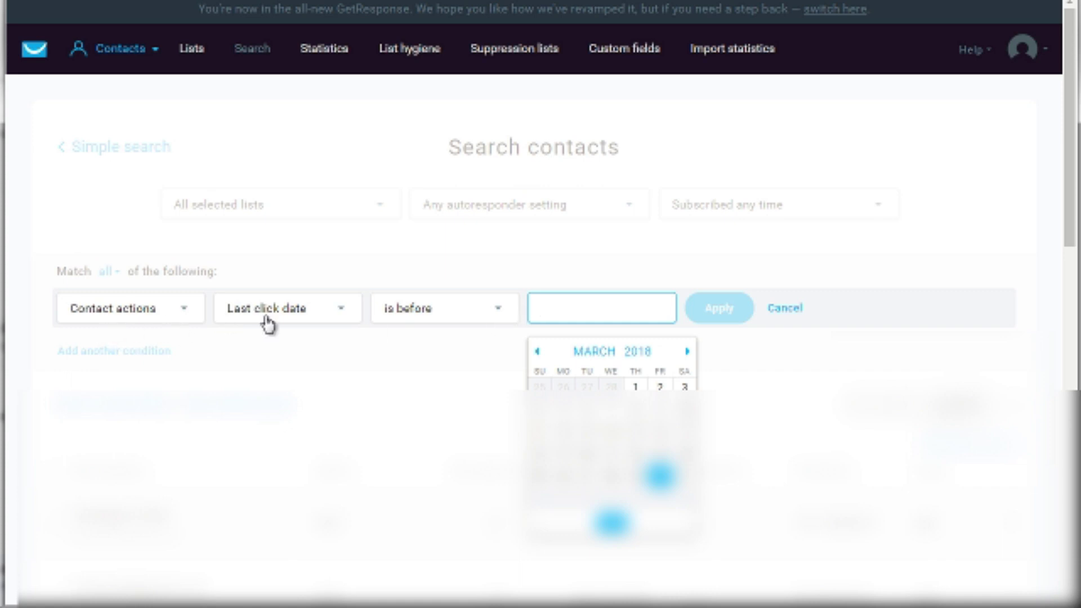
double_click(537, 351)
double_click(538, 352)
double_click(537, 352)
double_click(537, 351)
double_click(537, 351)
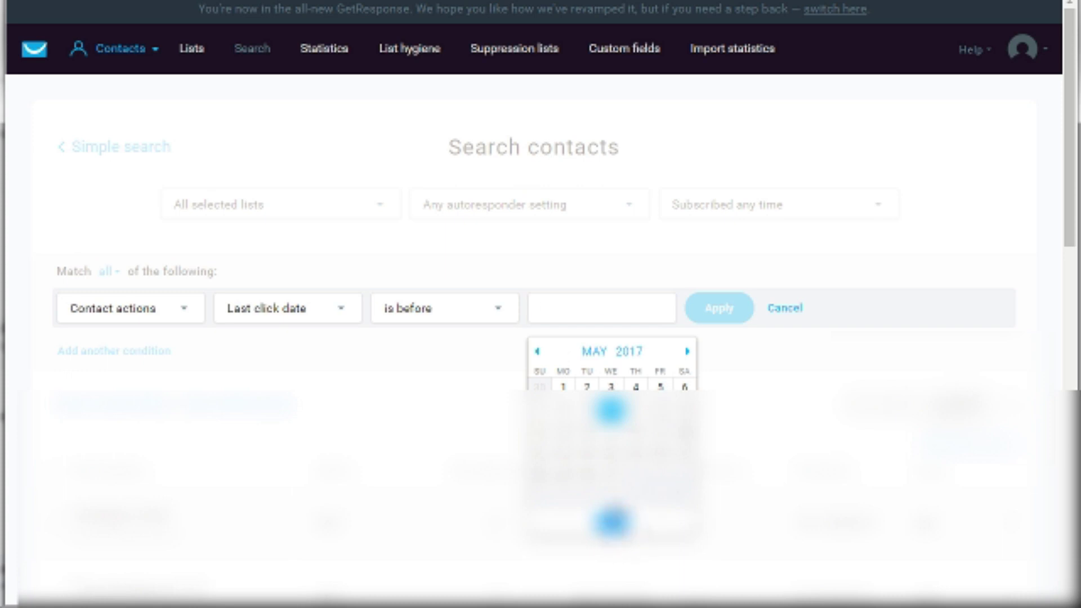
click(610, 411)
click(722, 311)
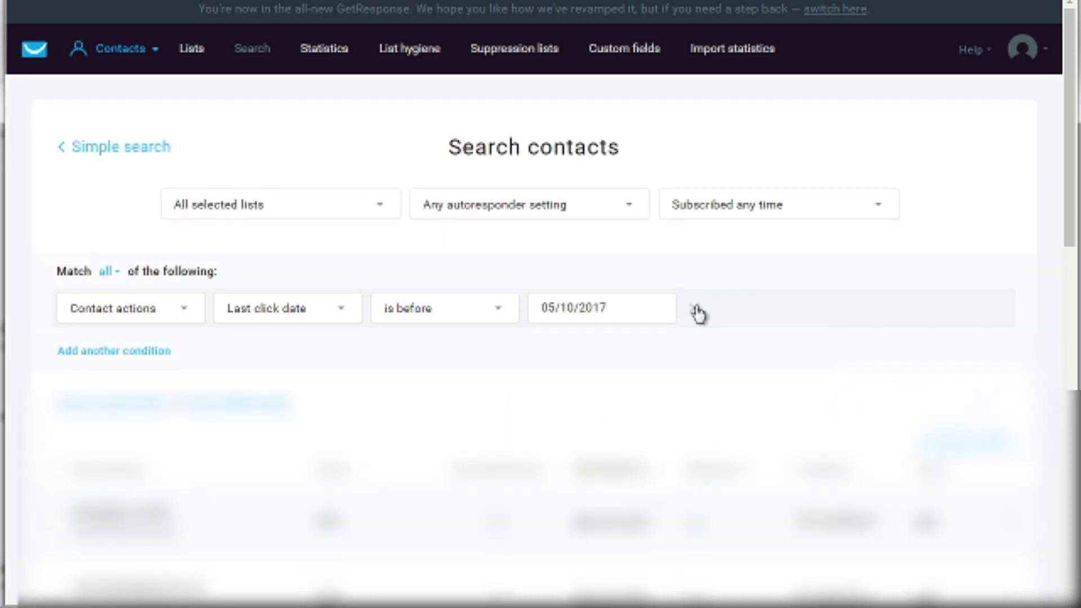